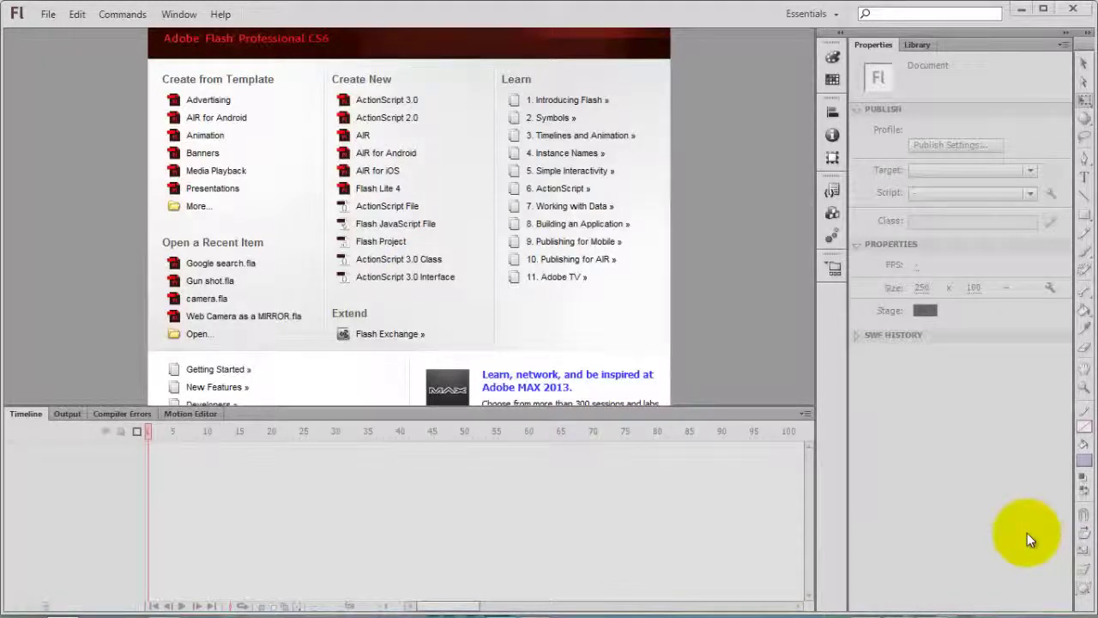
- Create a new ActionScript 3.0 document and rename its only layer to stuff
click(406, 100)
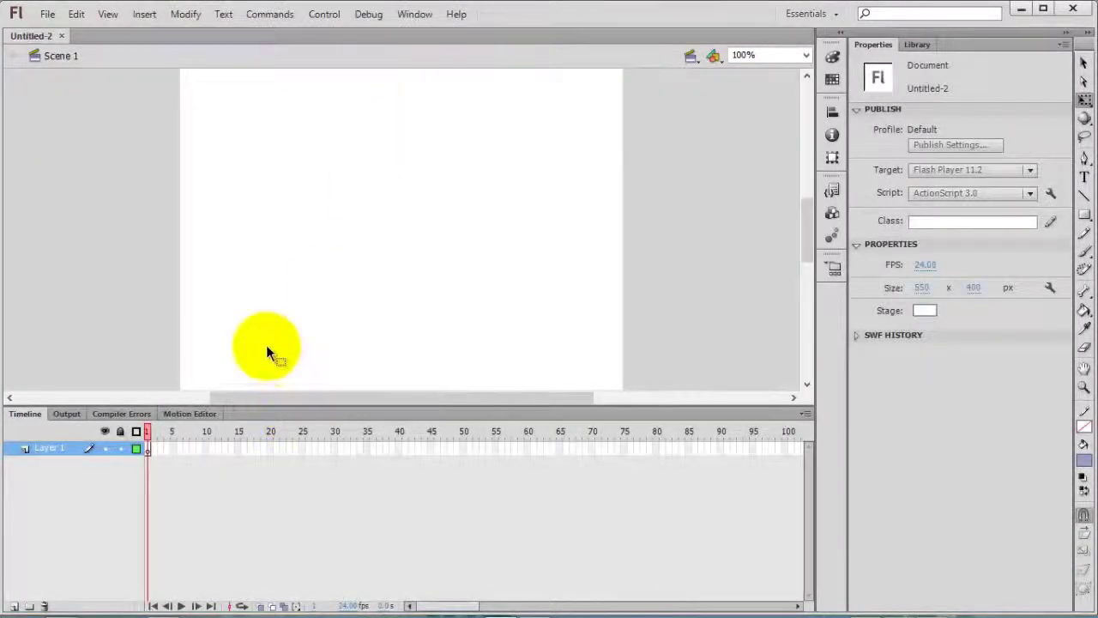
double_click(59, 444)
text(stuff)
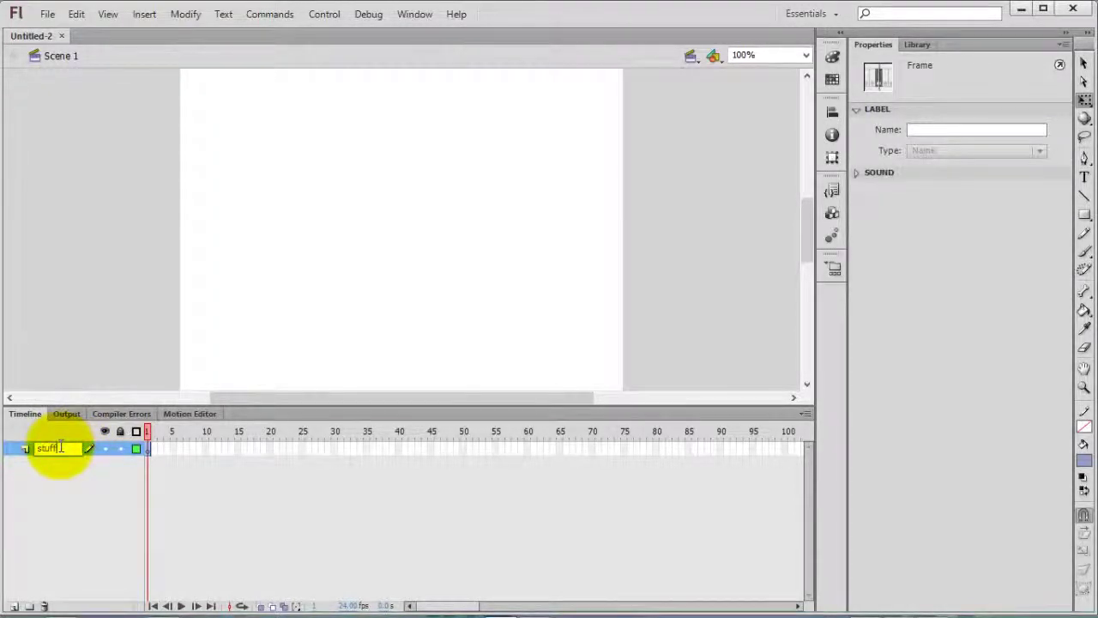
key(Return)
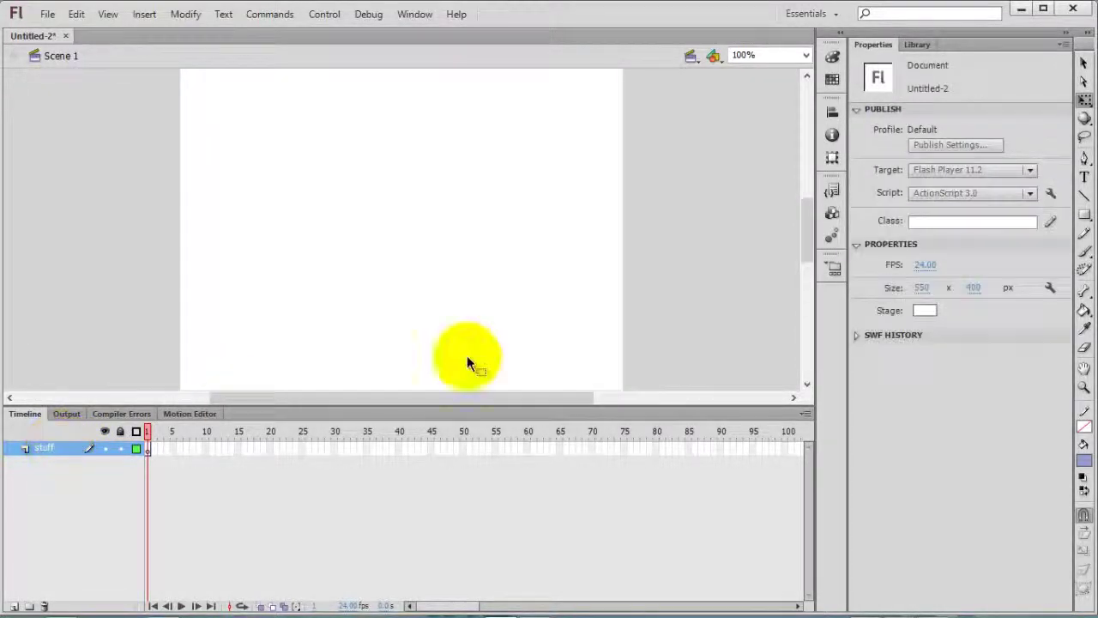
- Make the stage background black and its size 250 × 100 pixels
click(923, 310)
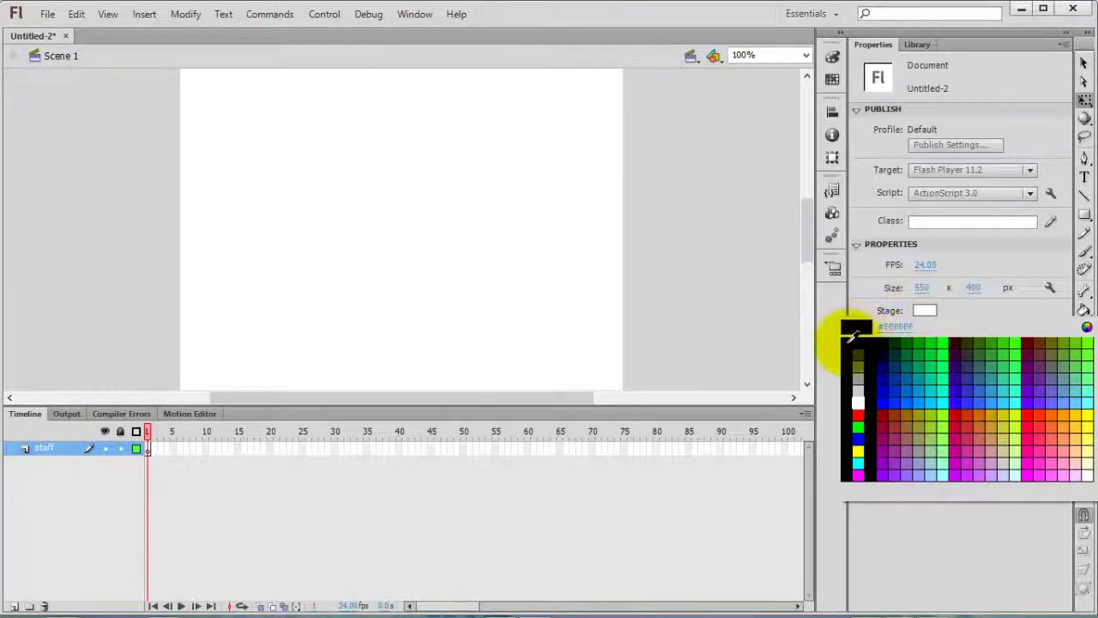
click(849, 340)
click(926, 290)
text(250)
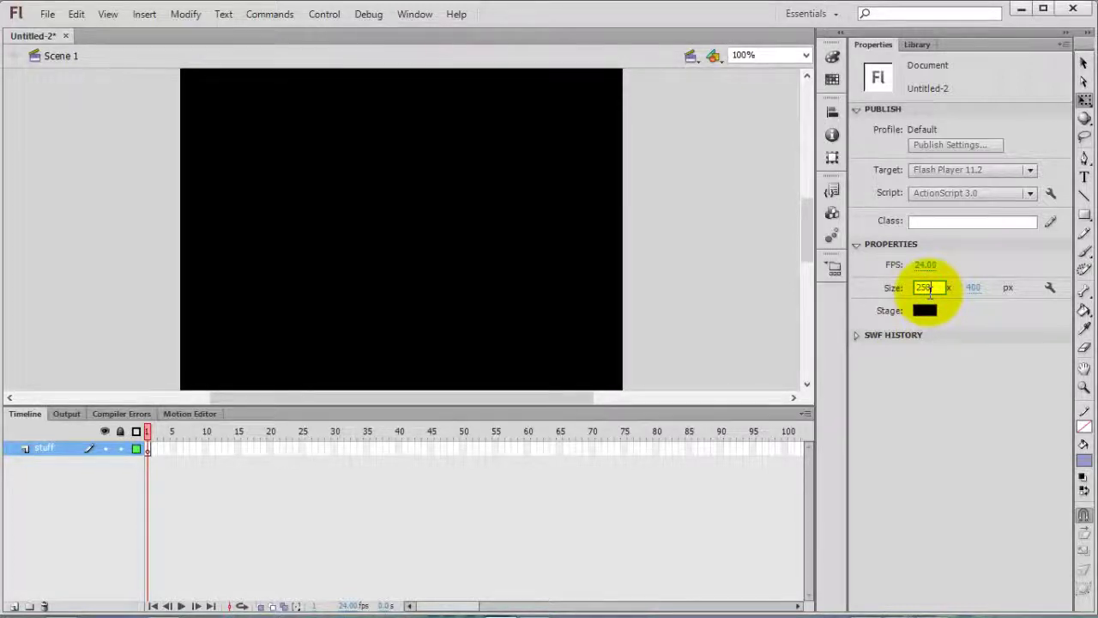
key(Return)
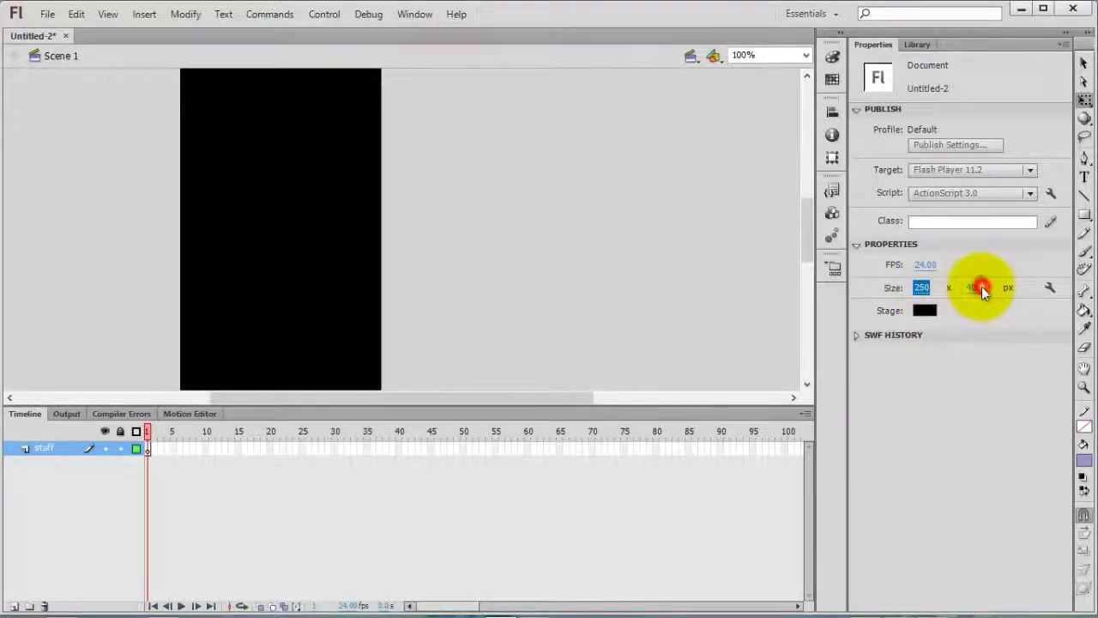
click(980, 288)
text(100)
key(Return)
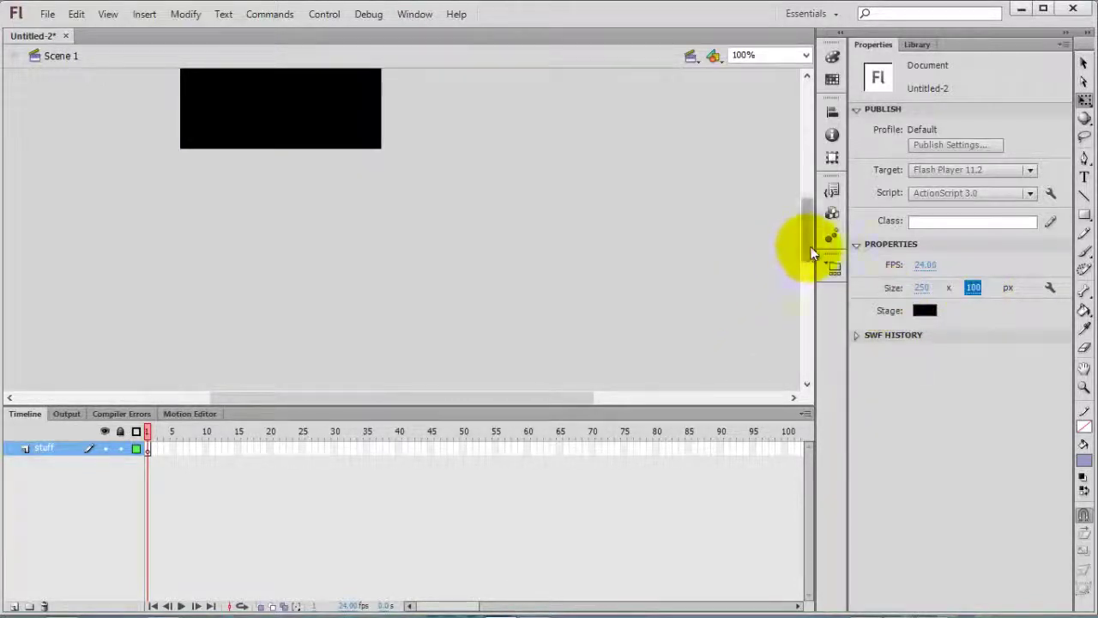
drag(810, 247, 810, 232)
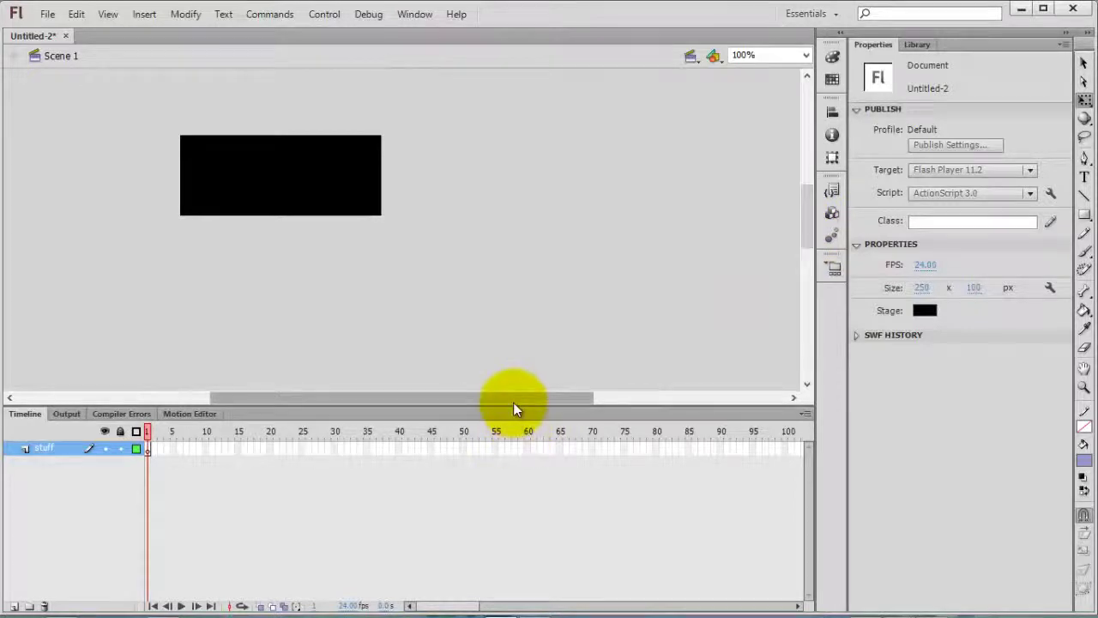
drag(514, 404, 481, 403)
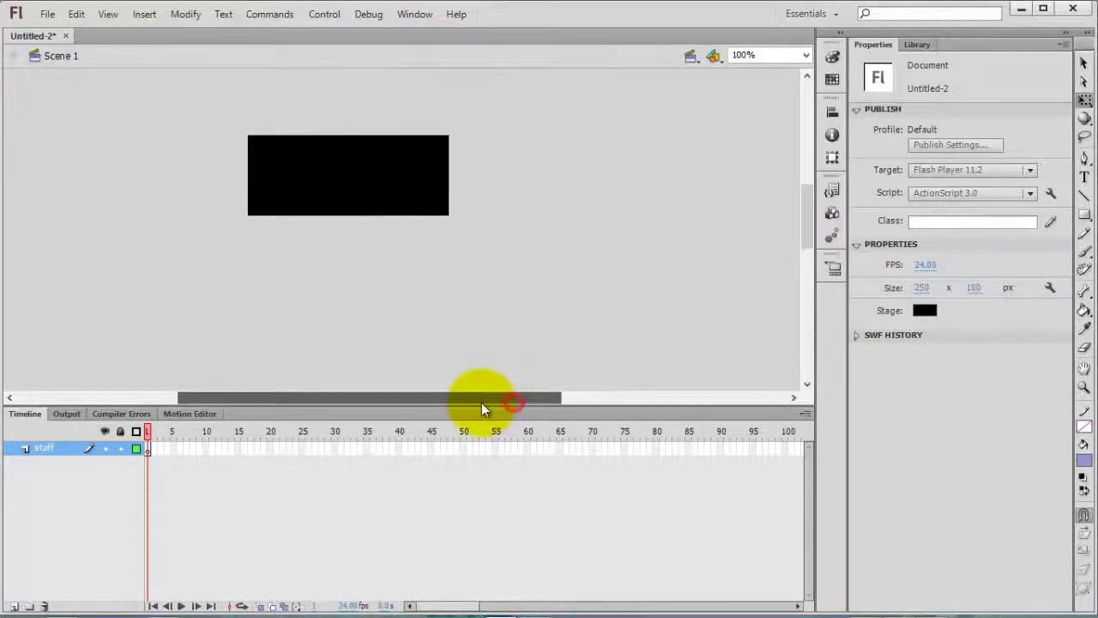
- Zoom the stage to 200% and try a rectangle, undoing the rounded result
click(1083, 215)
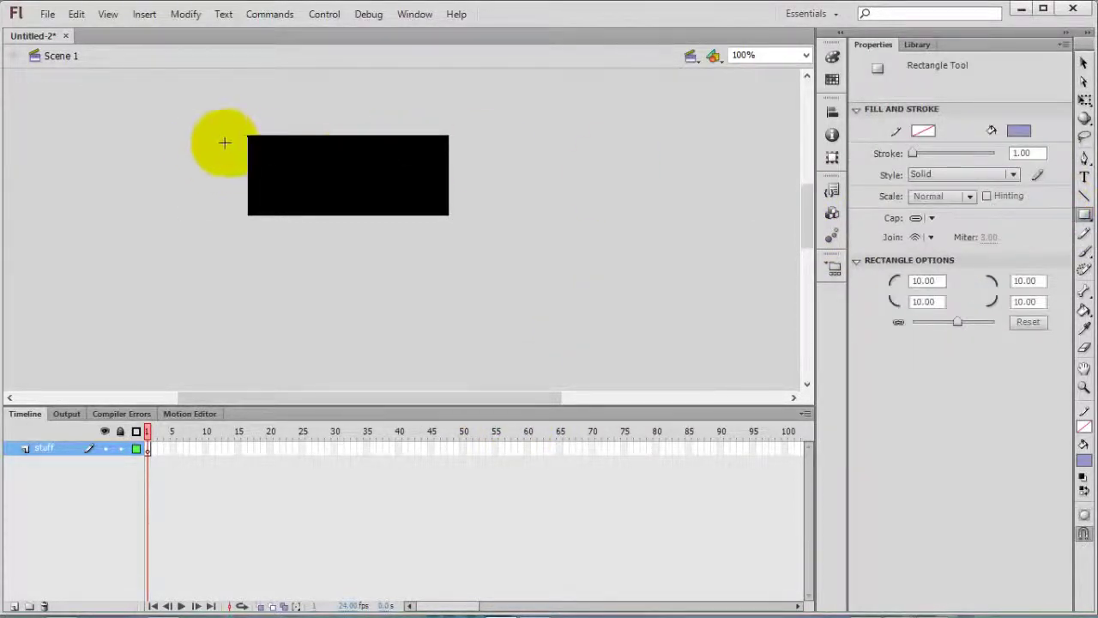
key(ctrl+equal)
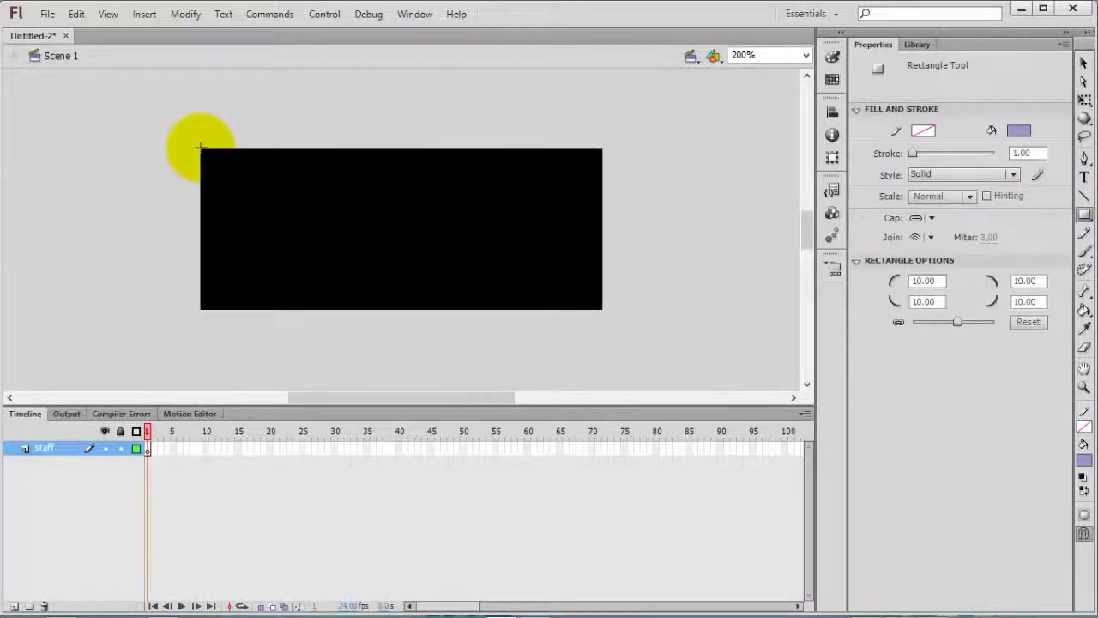
drag(200, 148, 553, 208)
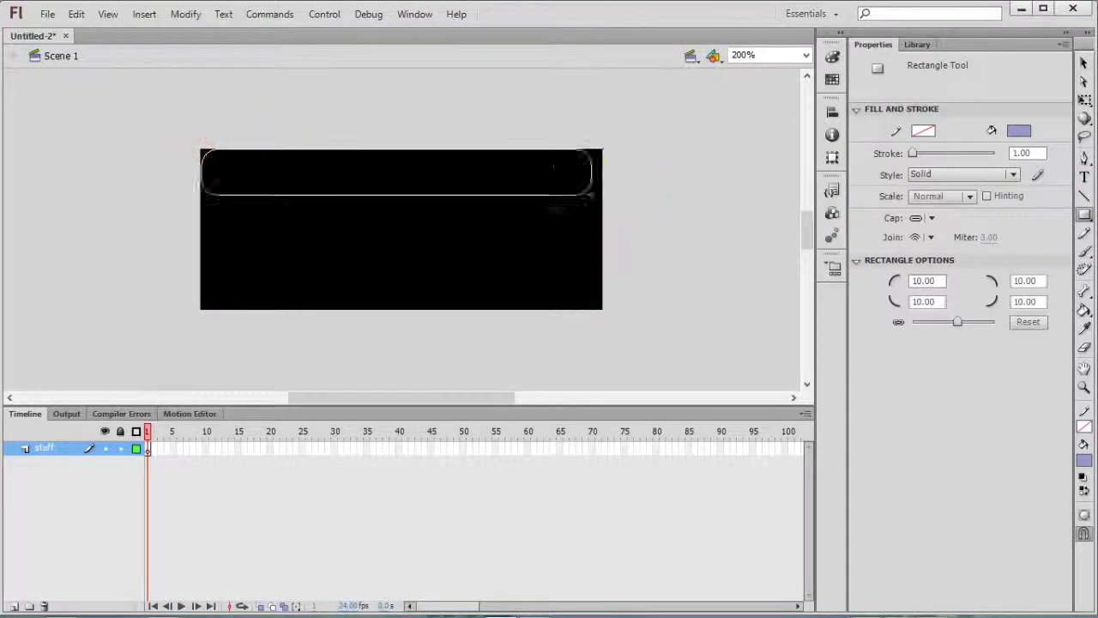
key(ctrl+z)
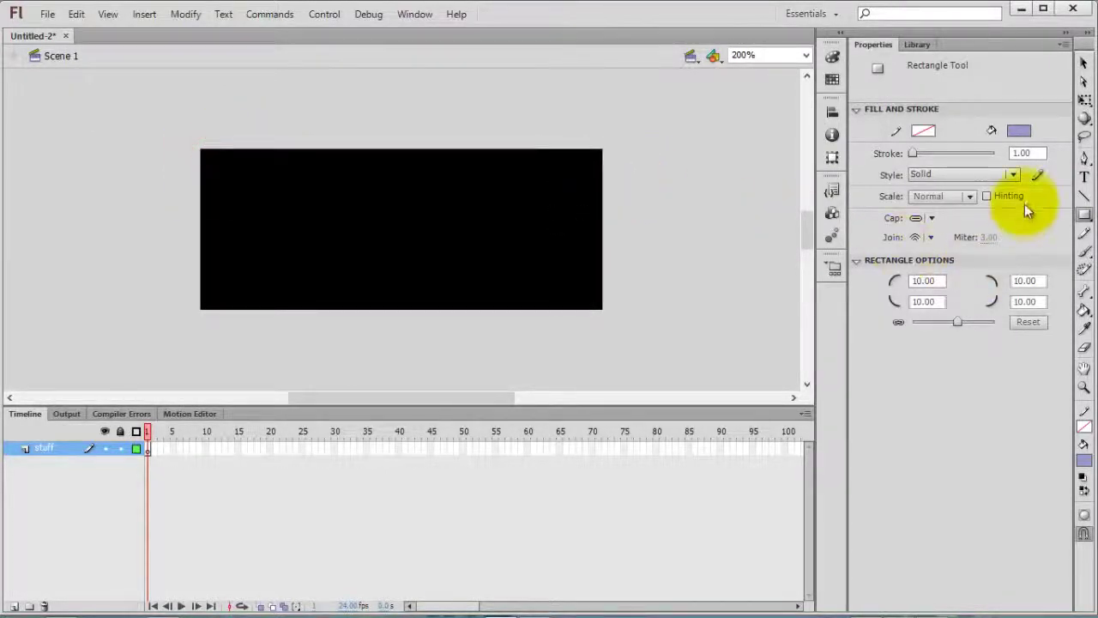
- Draw a red rectangle with 0 corner radius across the top of the stage
click(923, 280)
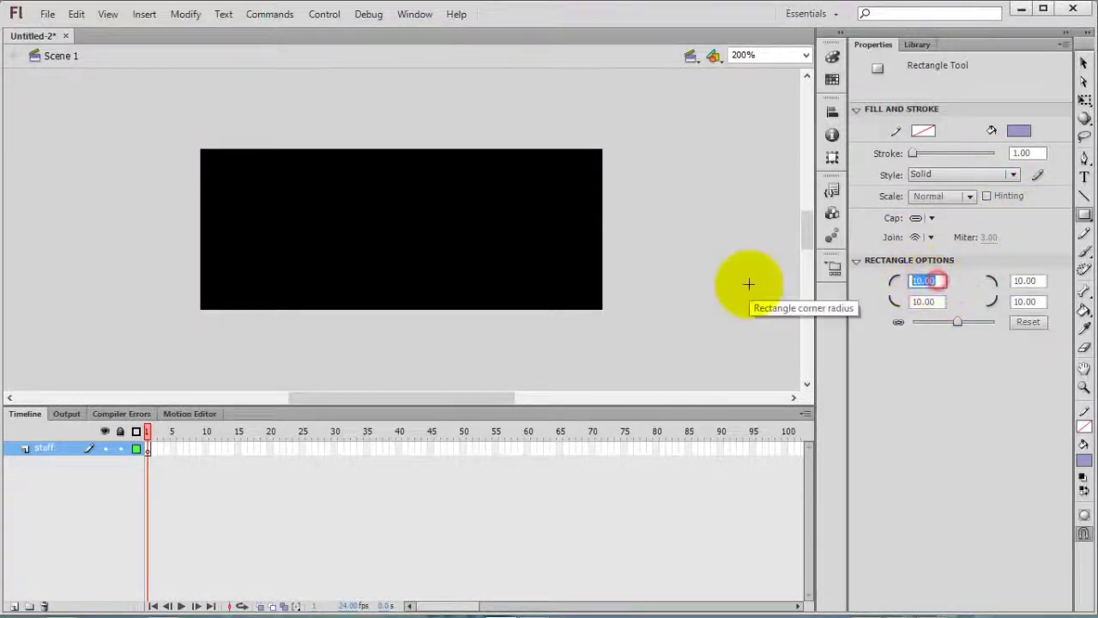
text(0)
key(Return)
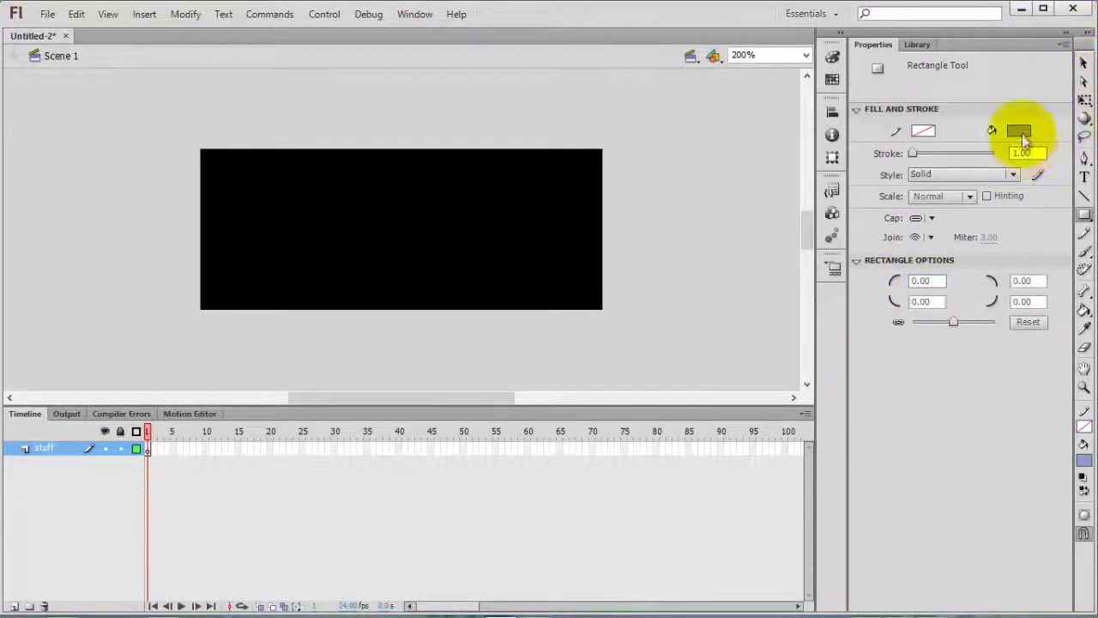
click(1020, 131)
click(862, 236)
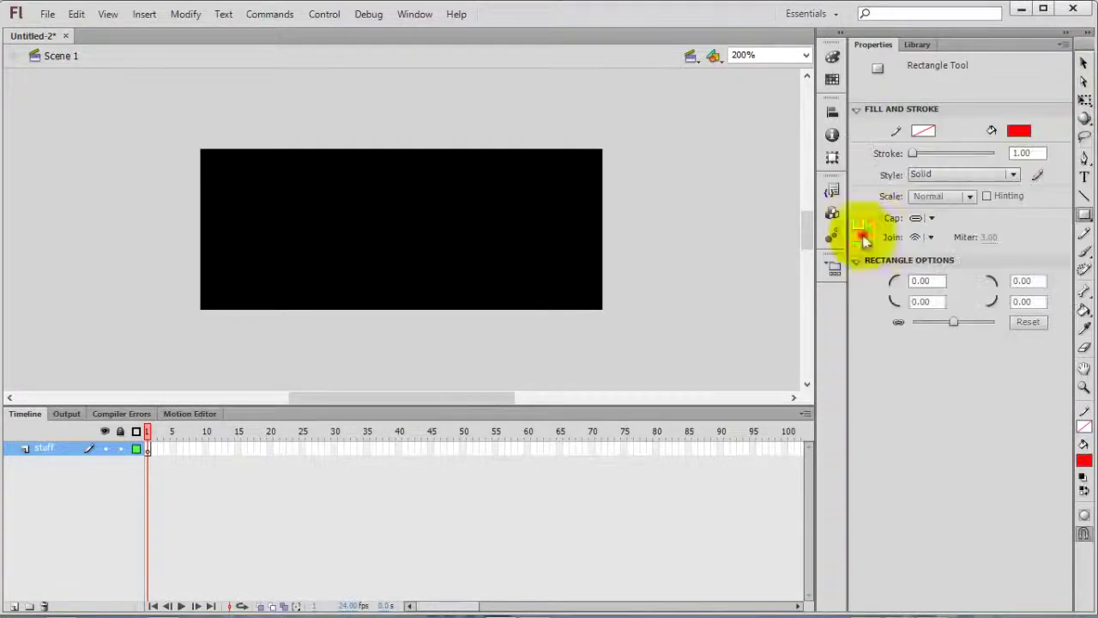
drag(199, 148, 603, 194)
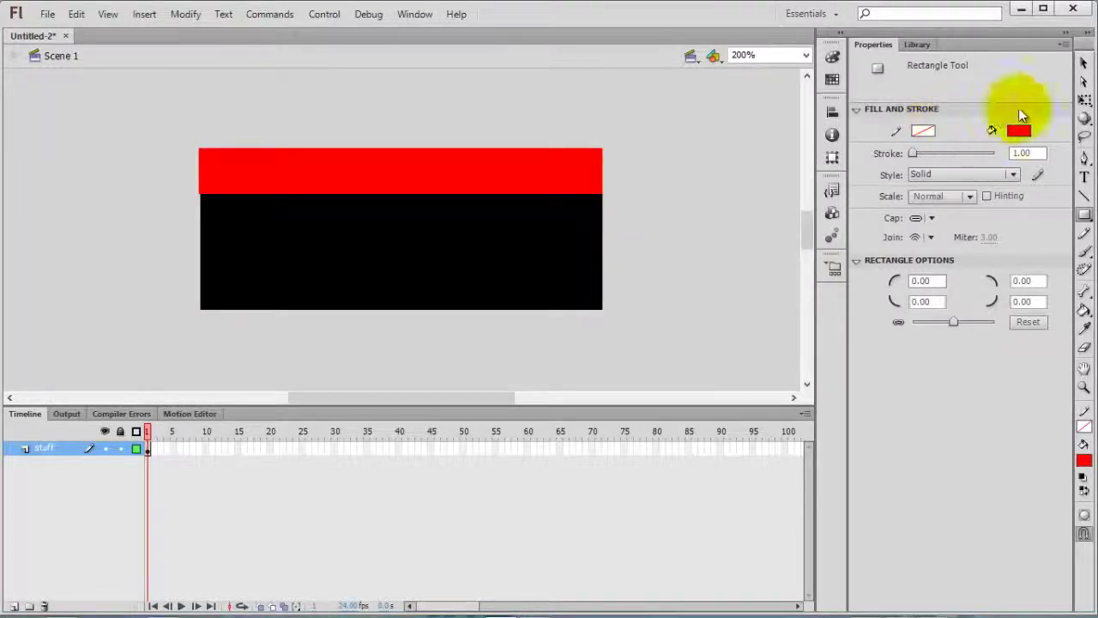
- Add static text reading 'Google Search' on the red bar
click(1084, 64)
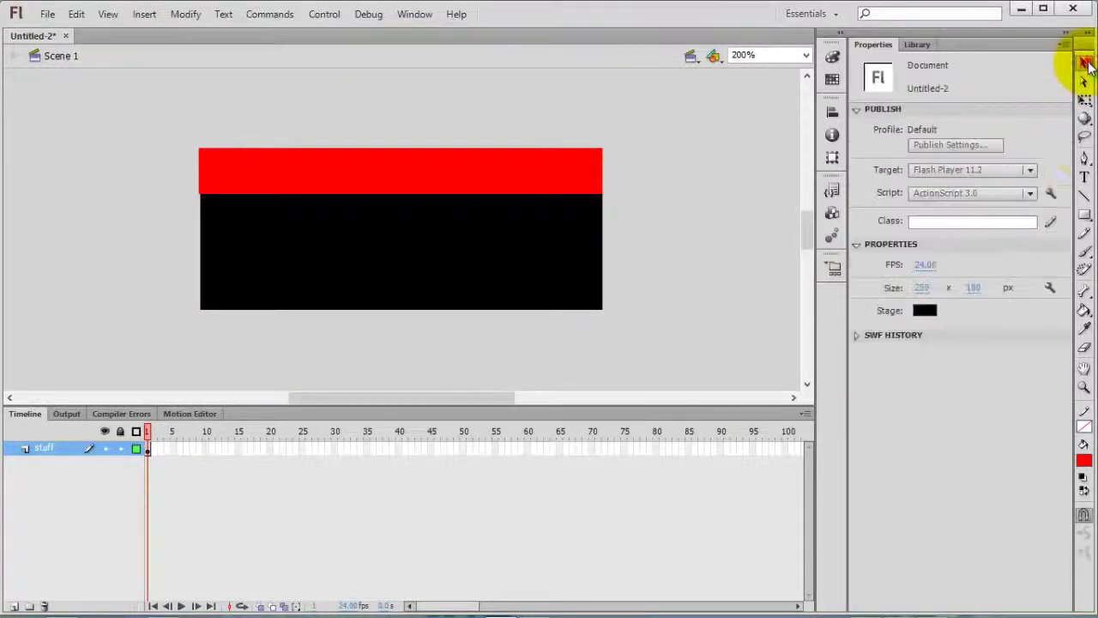
click(1084, 178)
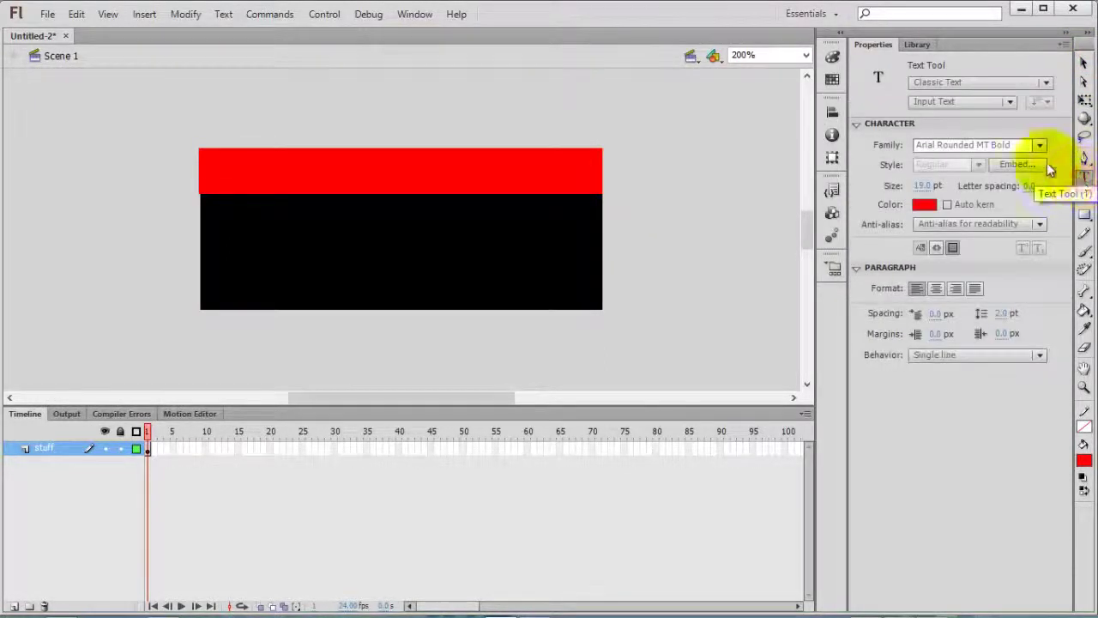
click(957, 102)
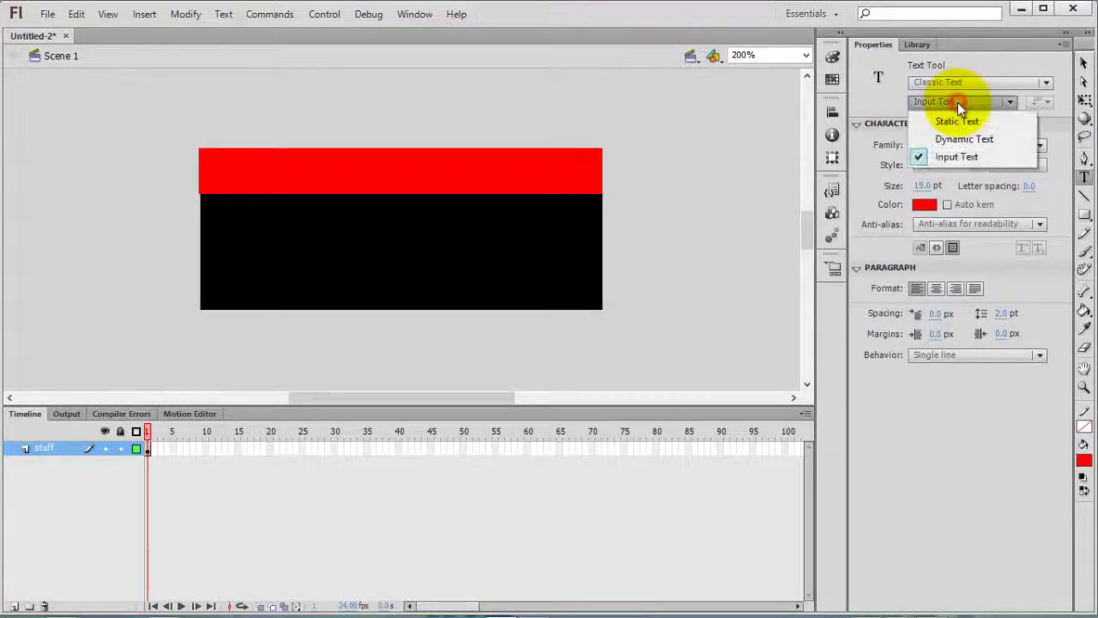
click(957, 121)
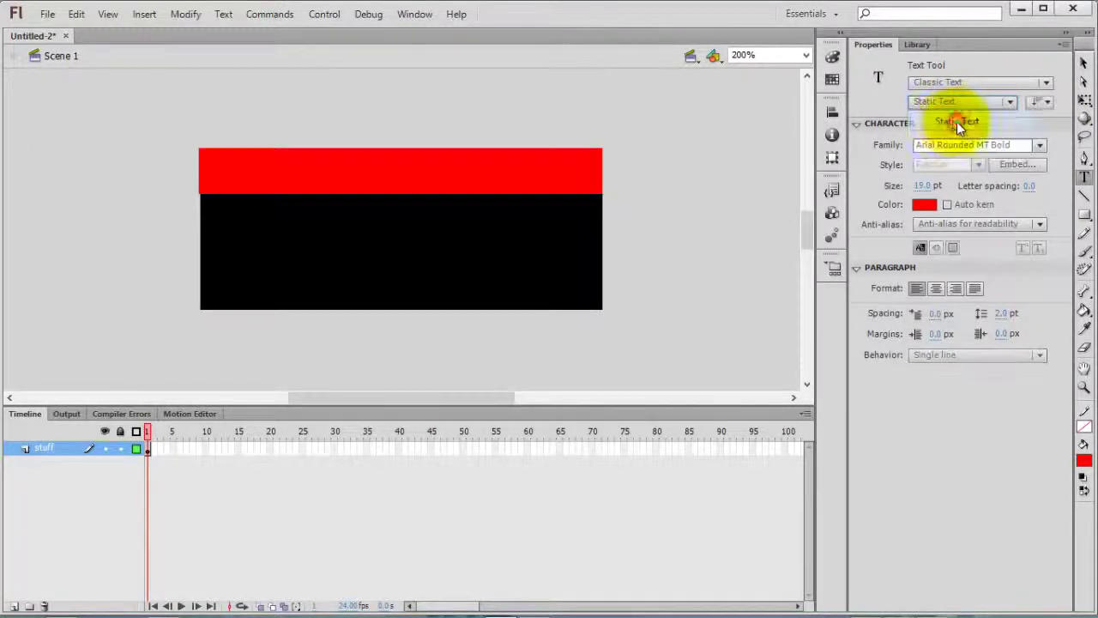
click(332, 170)
text(Goog)
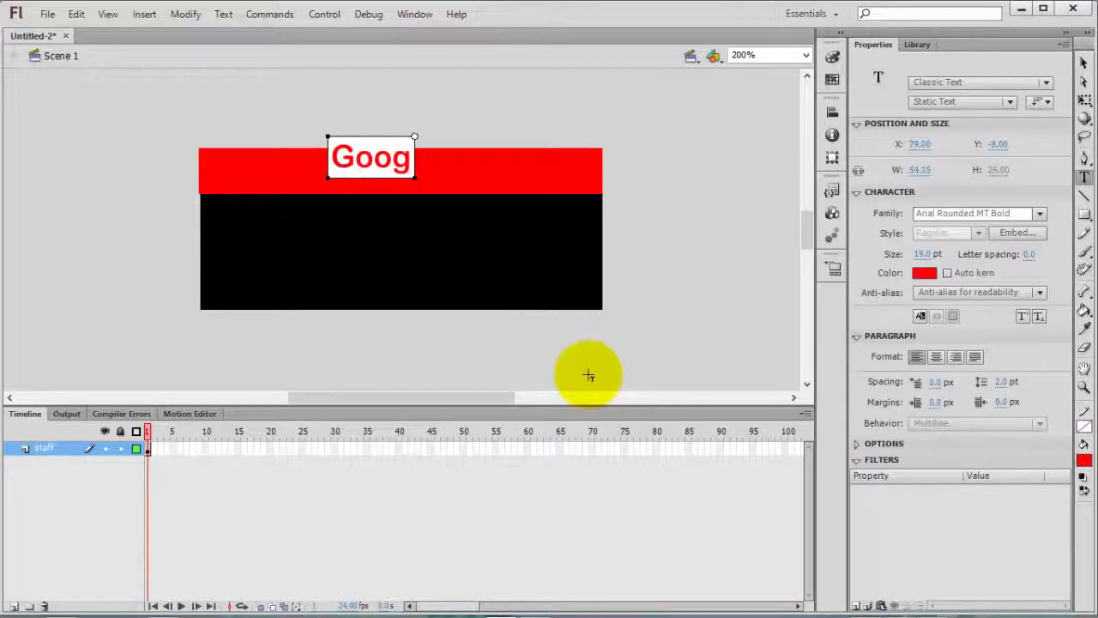
text(le Search)
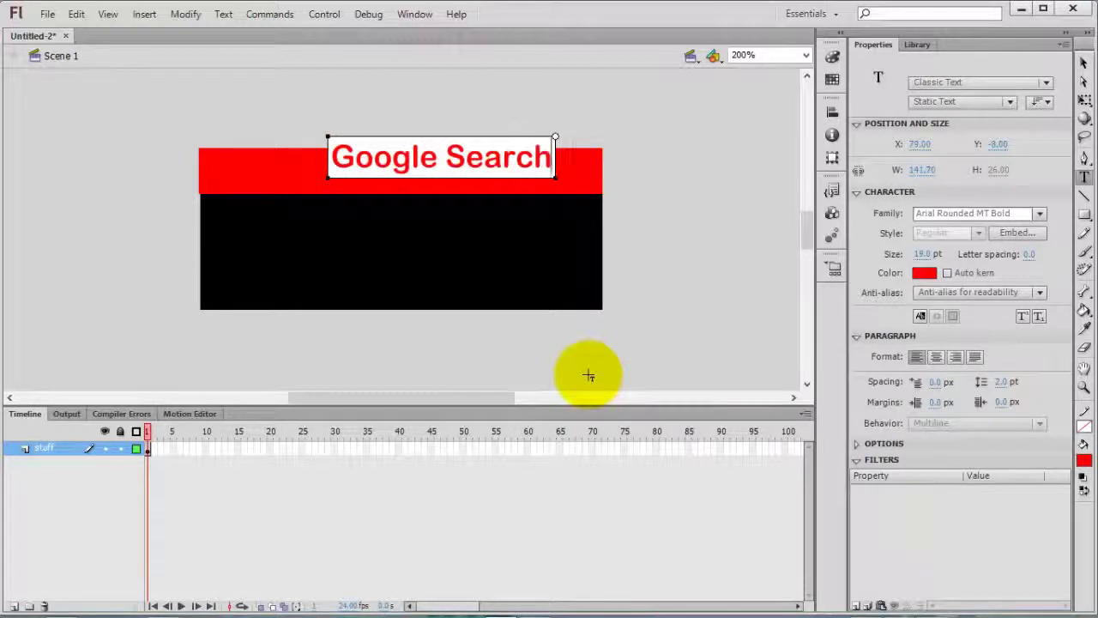
- Colour the Google Search text black and centre it on the red bar
key(ctrl+a)
click(926, 273)
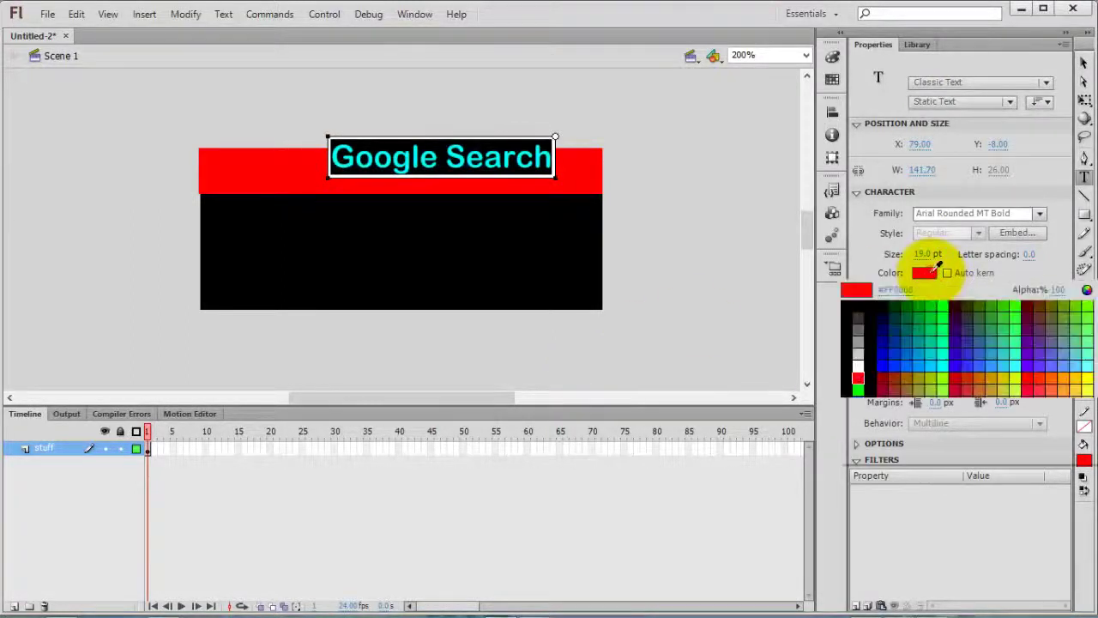
click(848, 307)
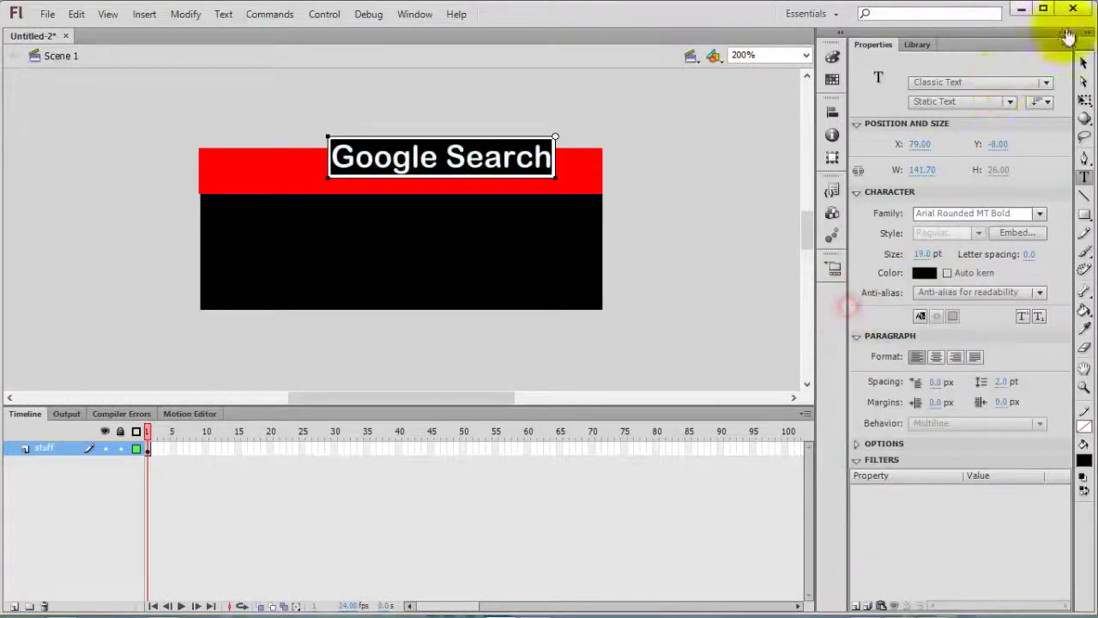
click(1084, 62)
drag(473, 161, 433, 172)
- Draw a bordered input text field in the black area below the heading
click(478, 233)
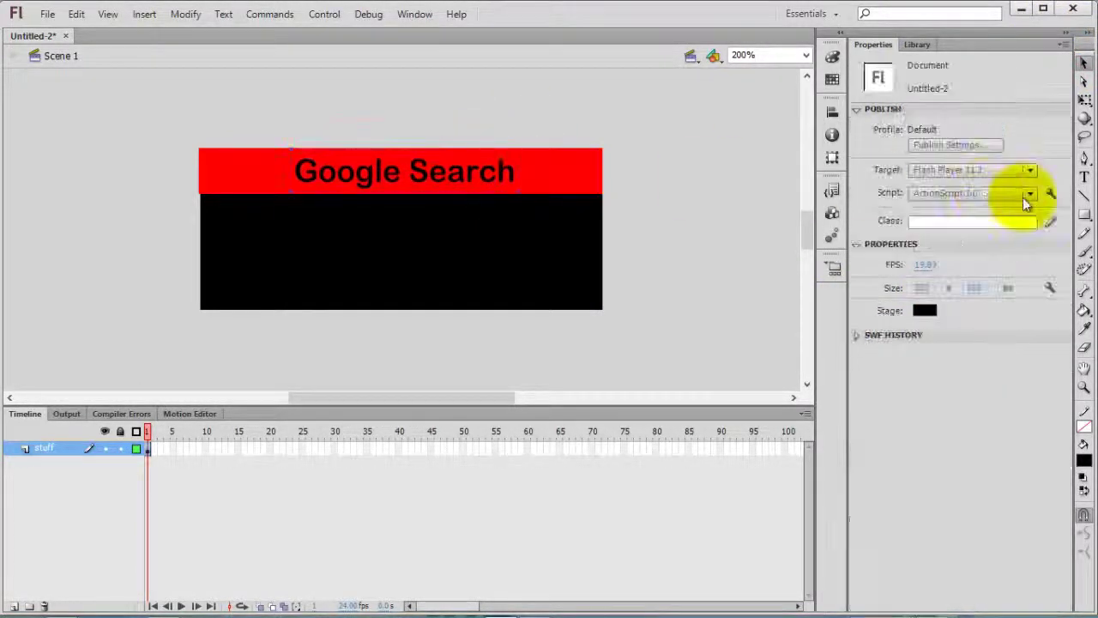
click(1083, 176)
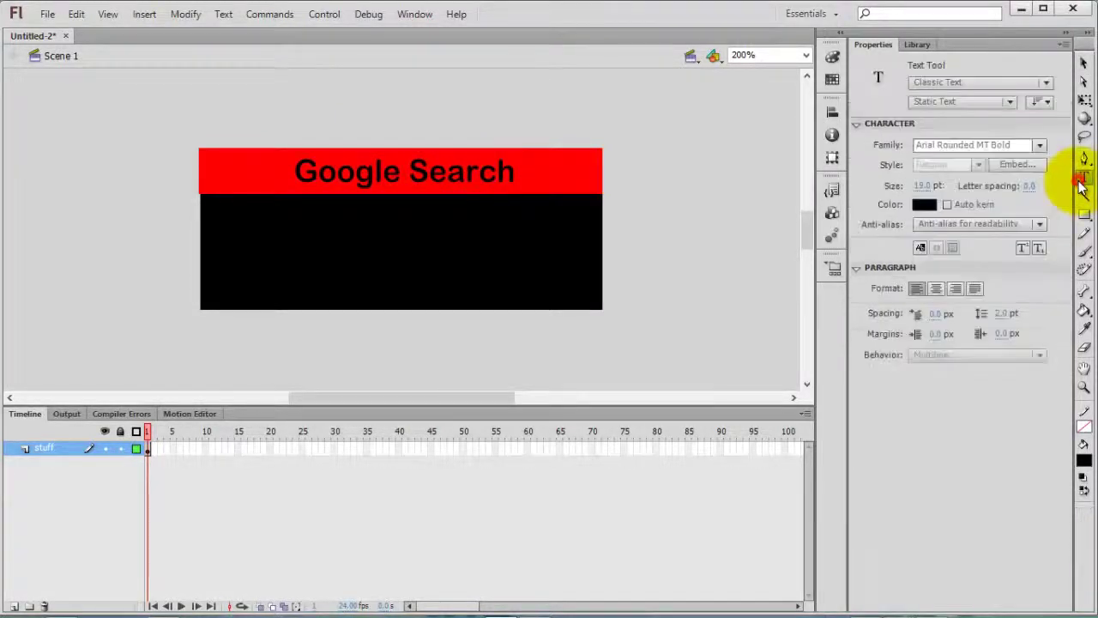
click(997, 102)
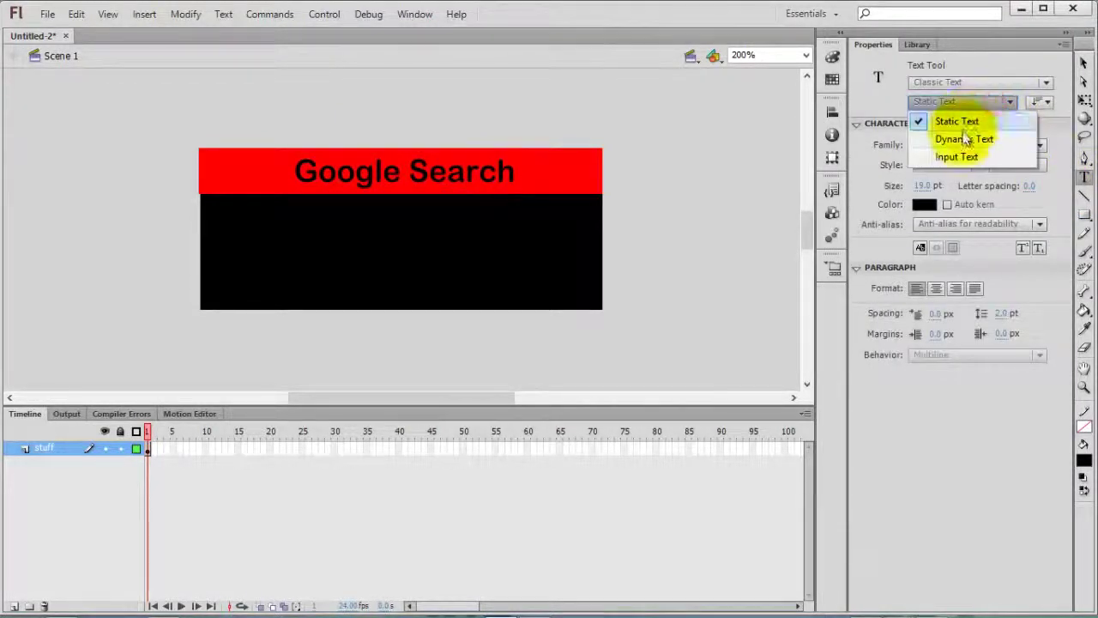
click(959, 157)
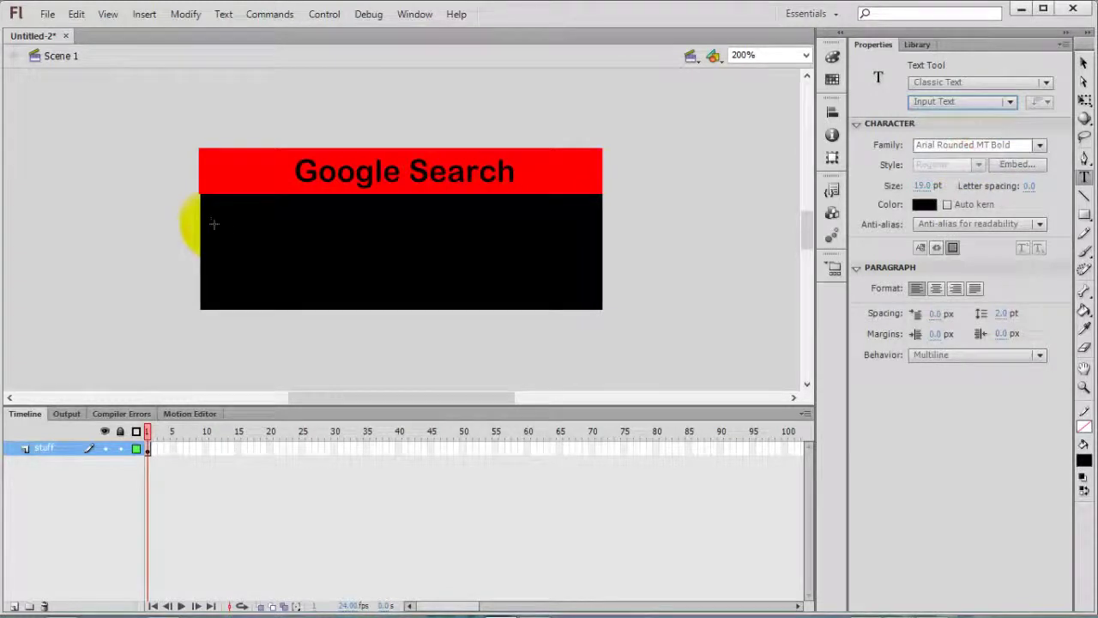
drag(211, 222, 592, 216)
click(952, 317)
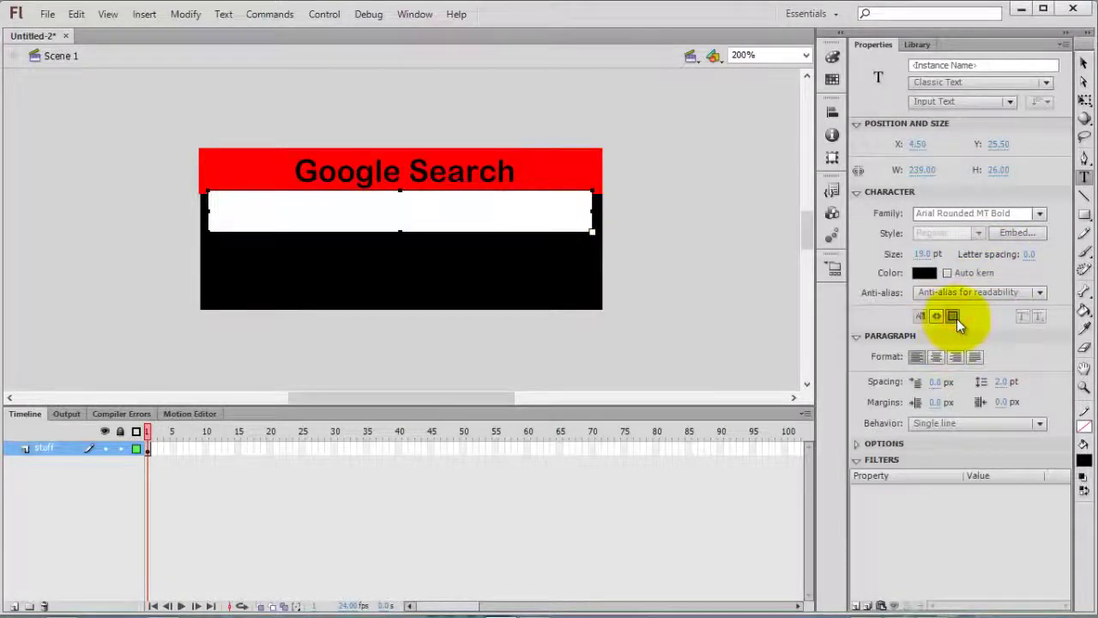
click(1085, 65)
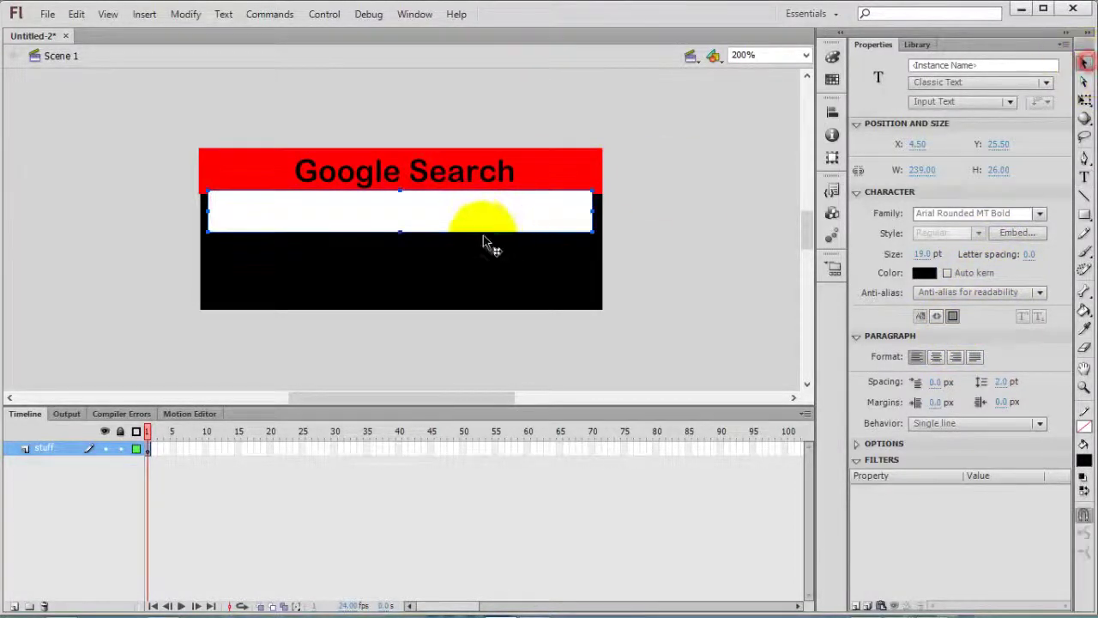
drag(468, 211, 471, 235)
click(483, 286)
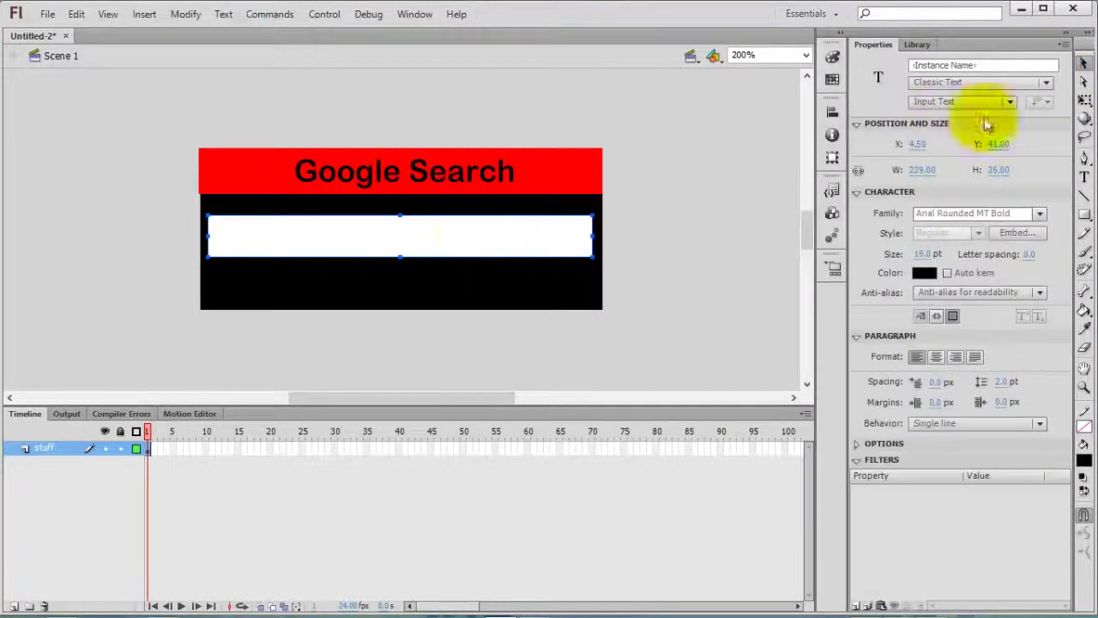
- Give the input text field the instance name txtSearch
click(967, 65)
text(txtSear)
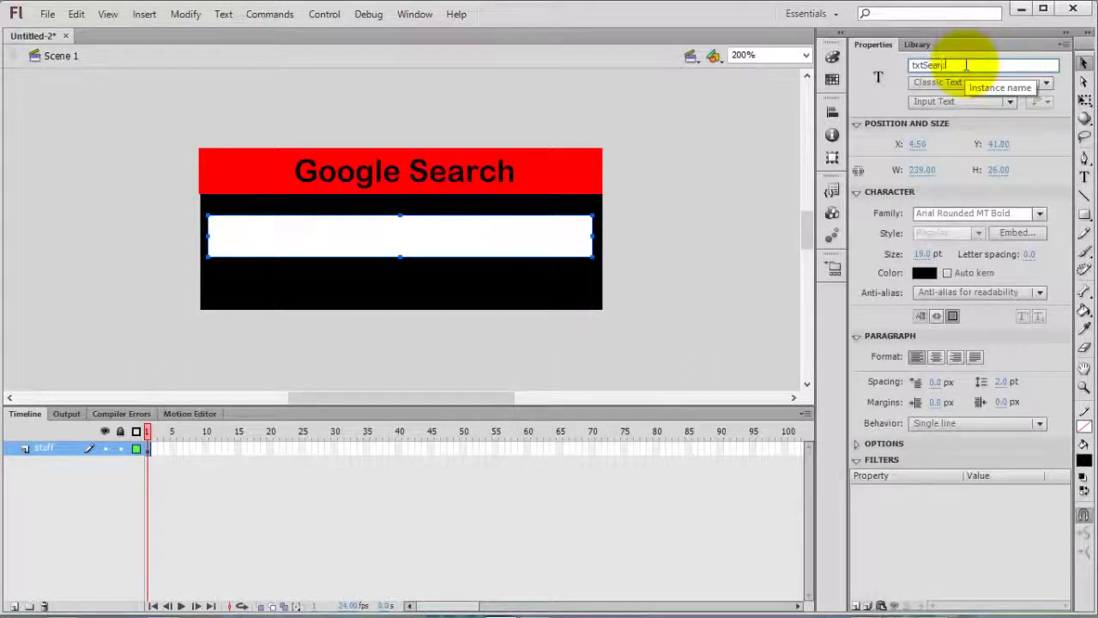
text(ch)
key(Return)
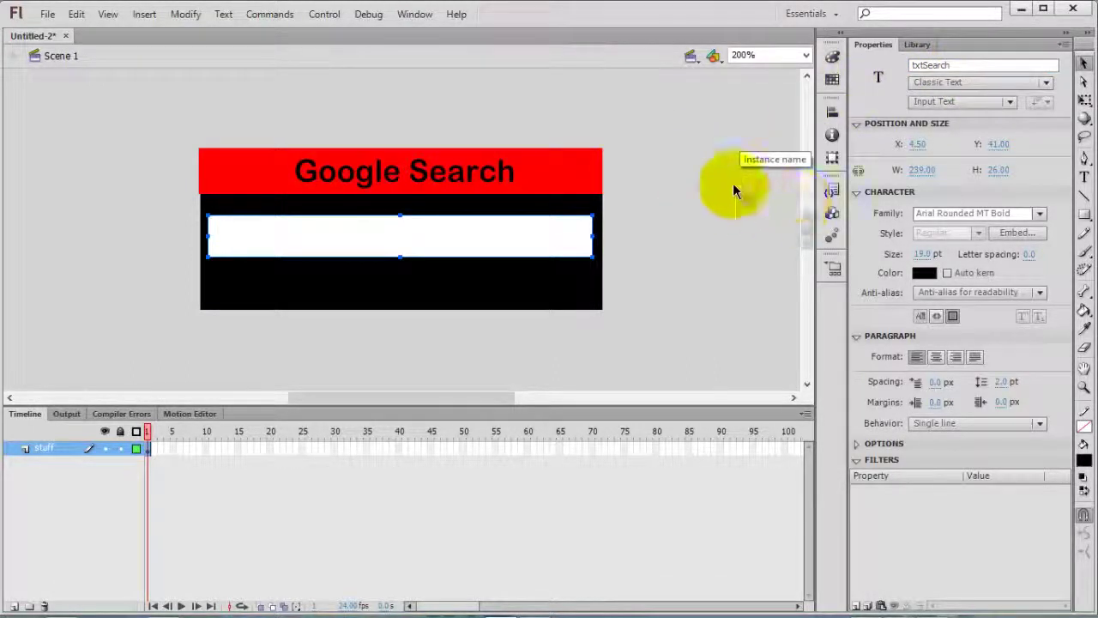
click(733, 190)
click(528, 234)
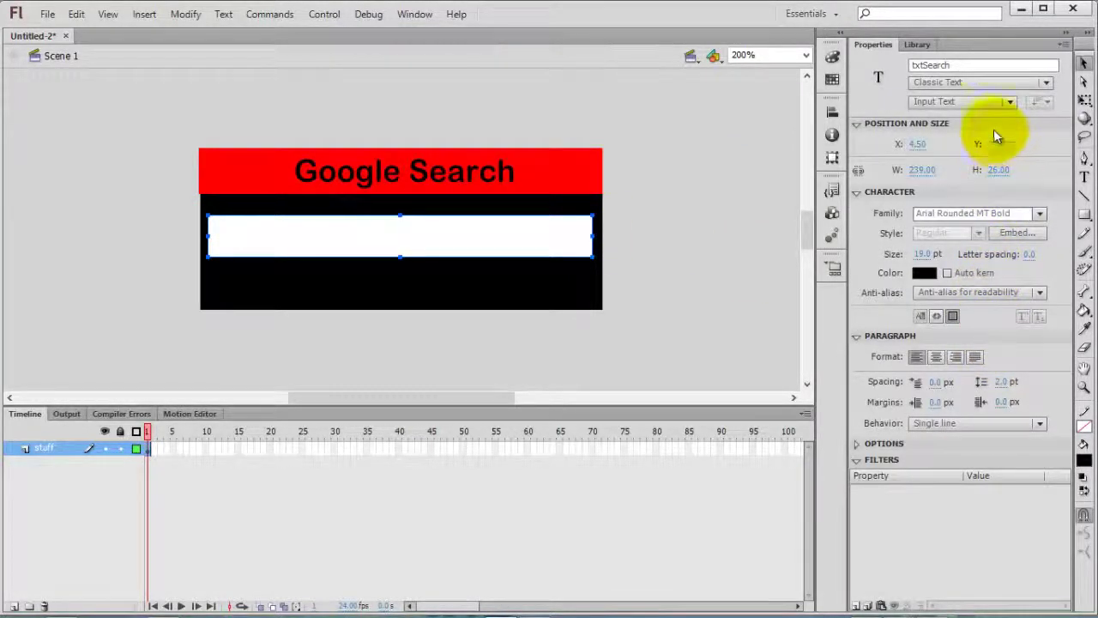
- Keep txtSearch as Input Text and embed its uppercase, lowercase, numeral and punctuation glyphs
click(989, 104)
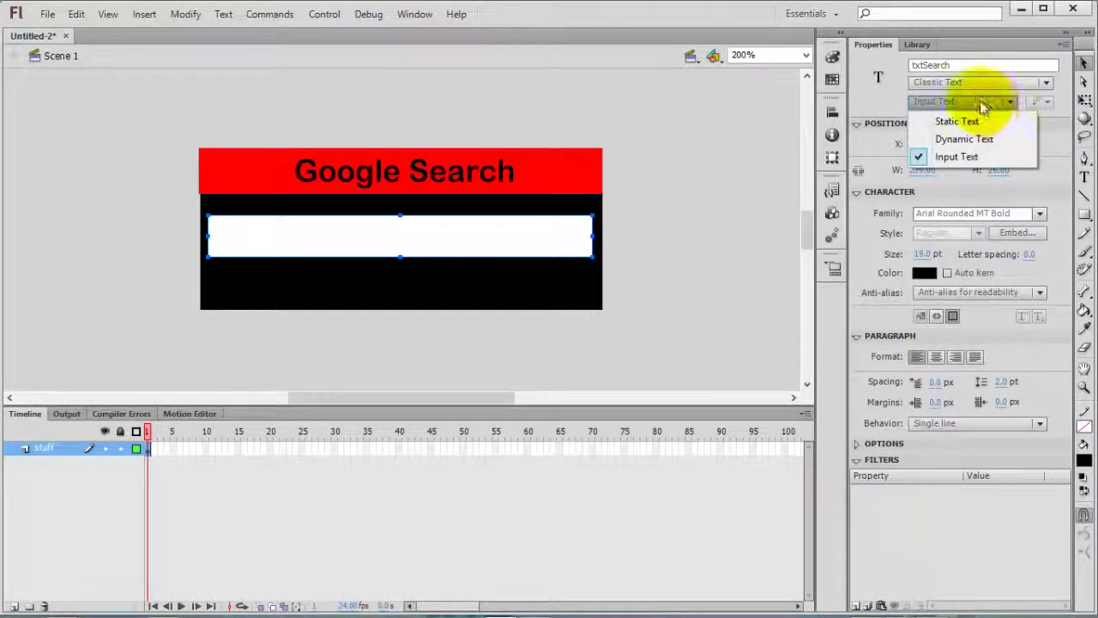
click(984, 103)
click(1028, 233)
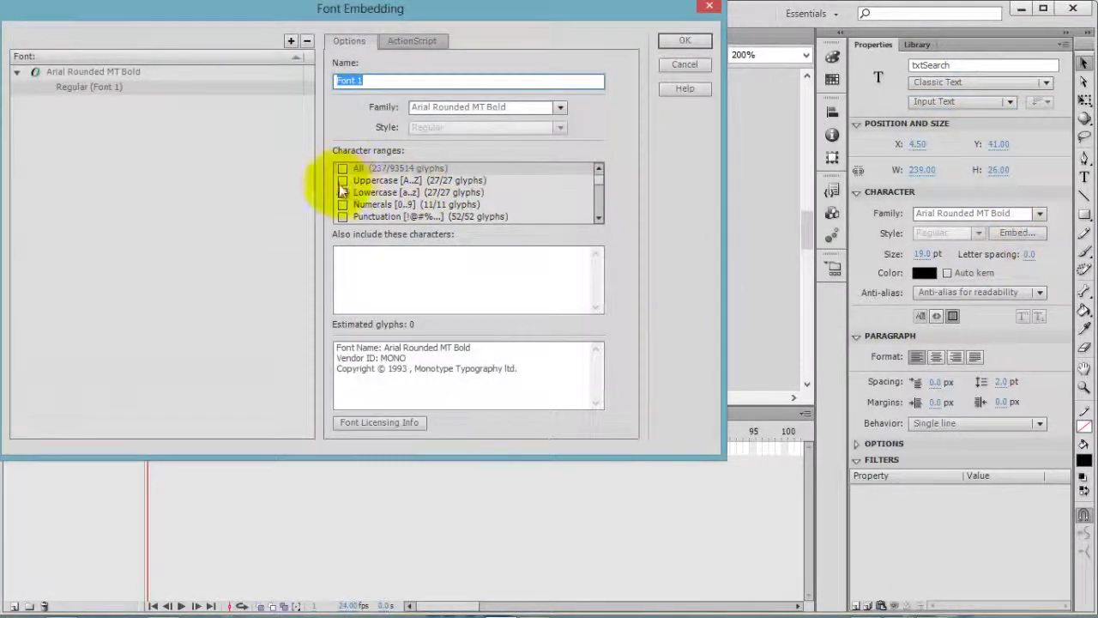
click(343, 181)
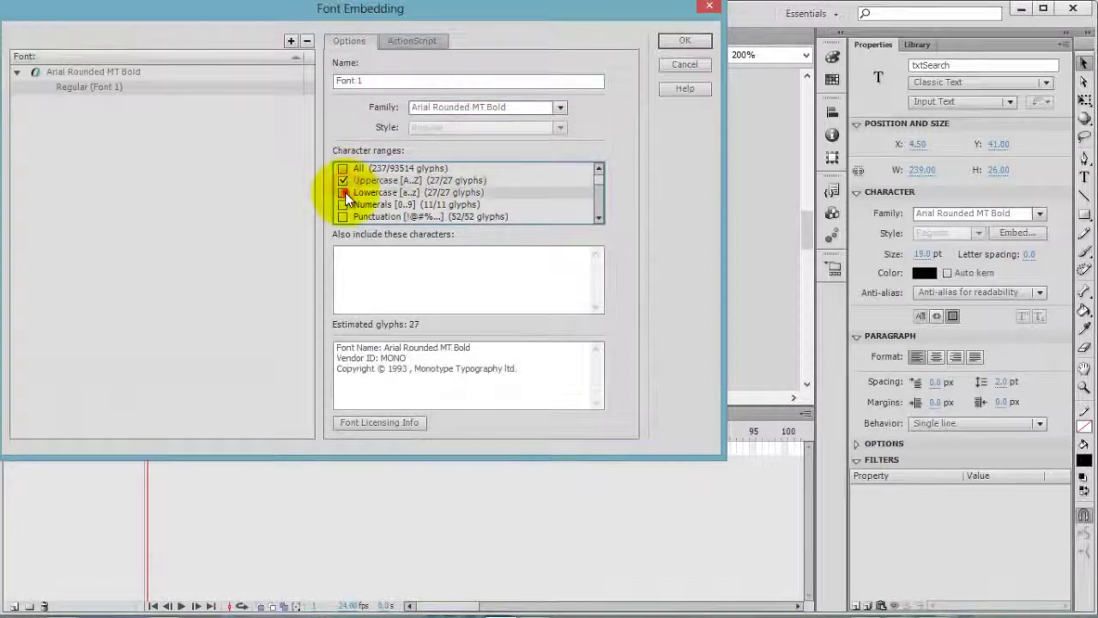
click(343, 192)
click(344, 215)
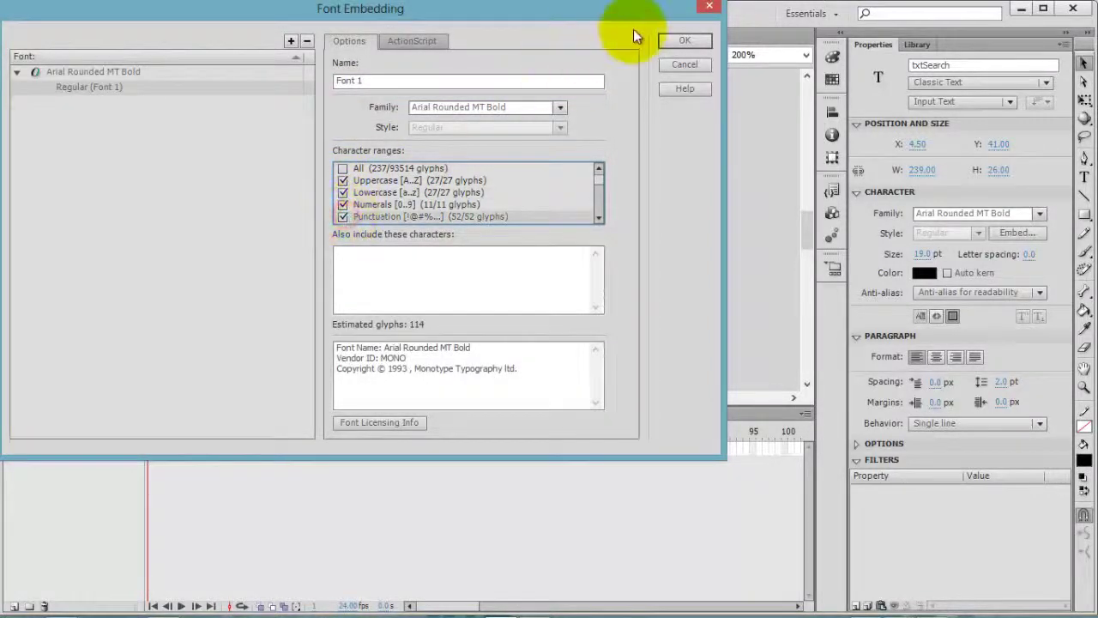
click(682, 43)
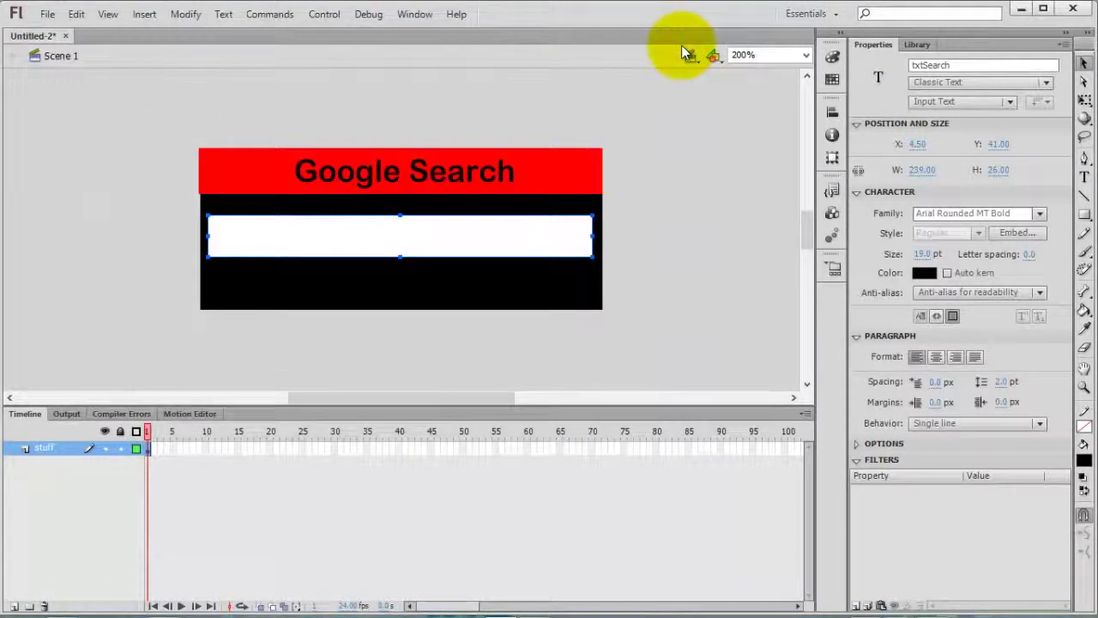
click(655, 315)
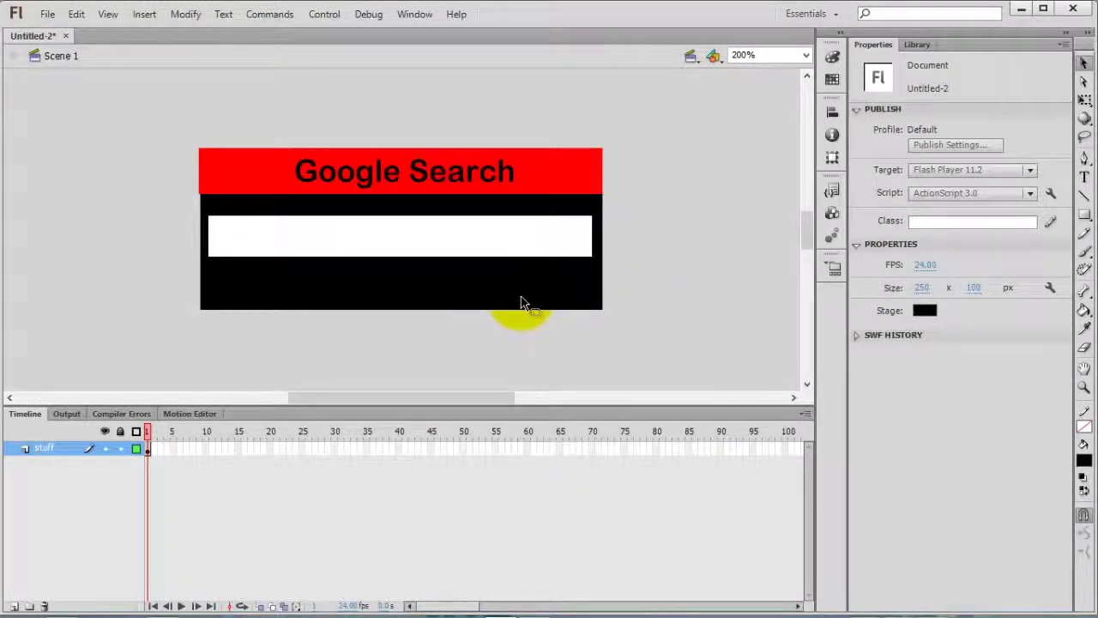
click(420, 21)
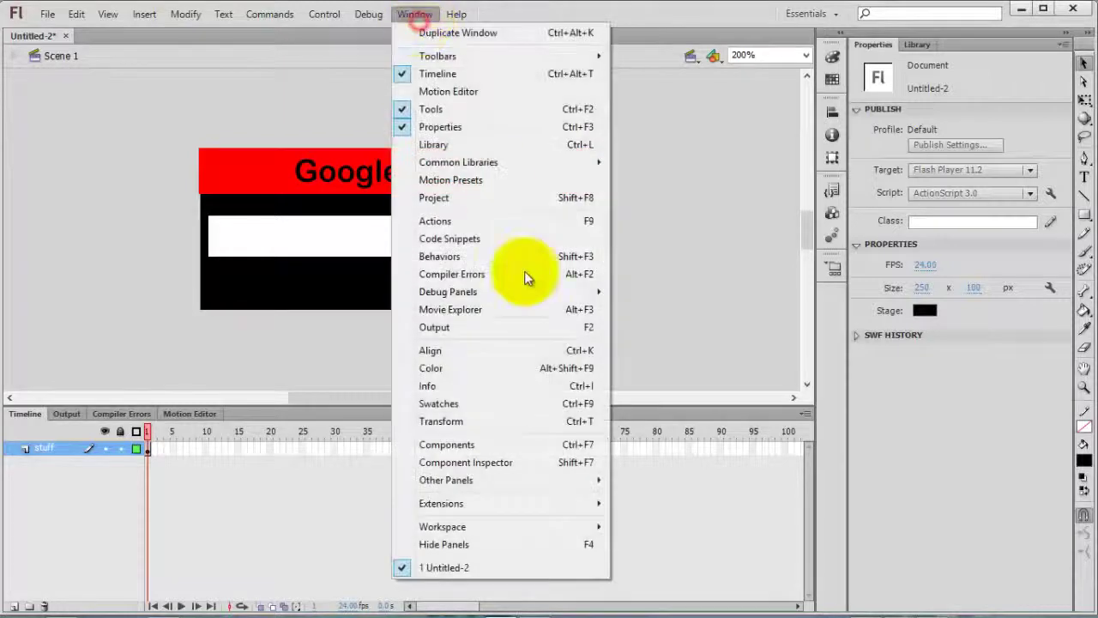
click(512, 441)
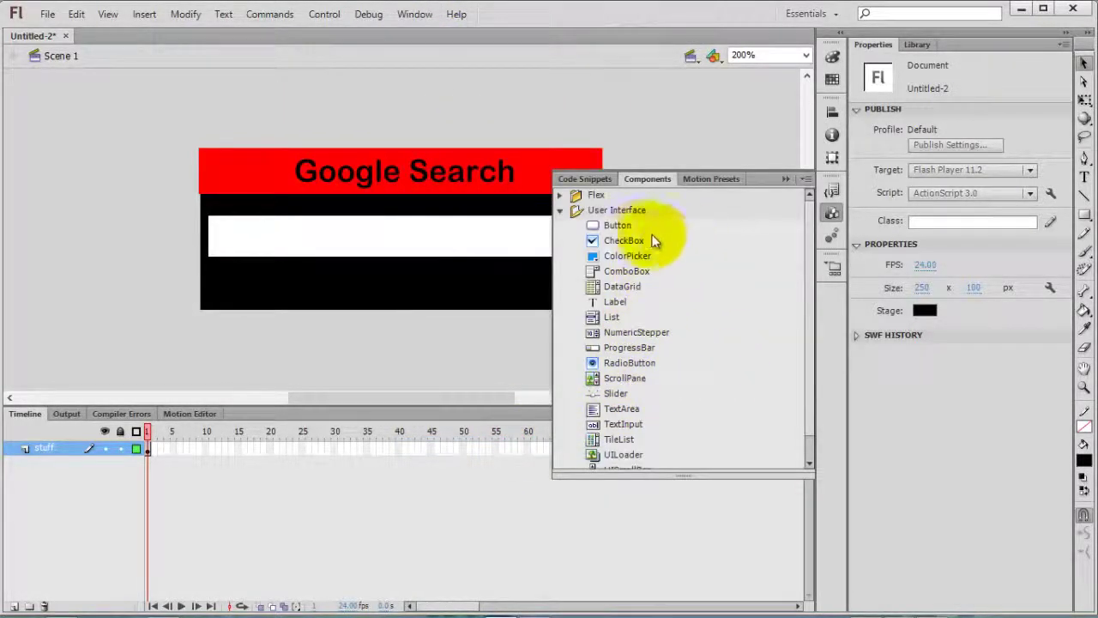
drag(633, 227, 405, 291)
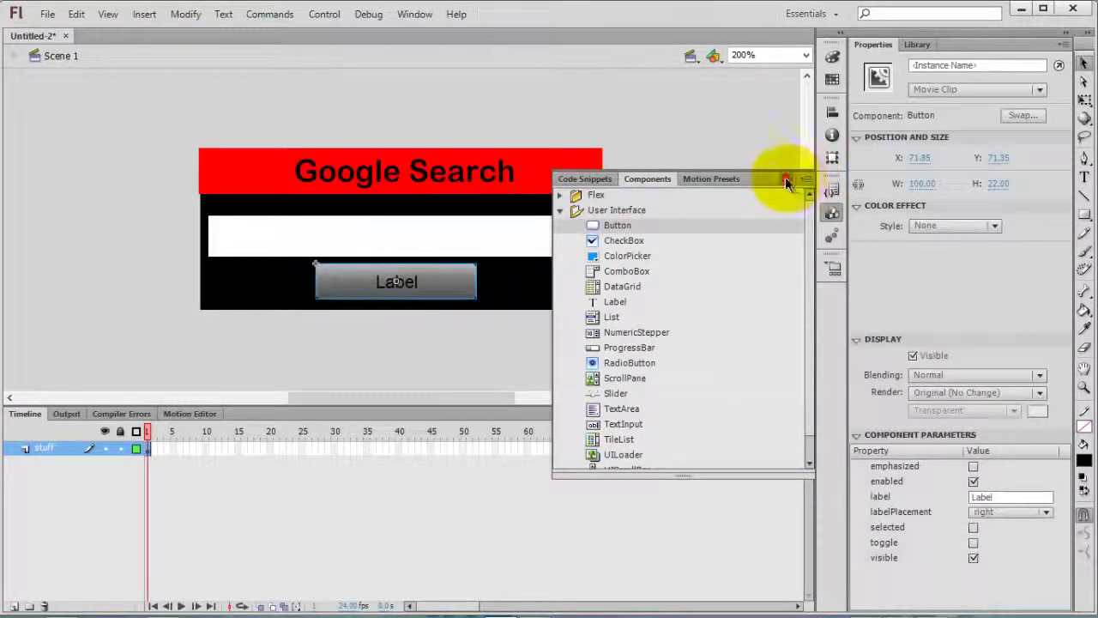
click(785, 180)
click(583, 284)
click(436, 285)
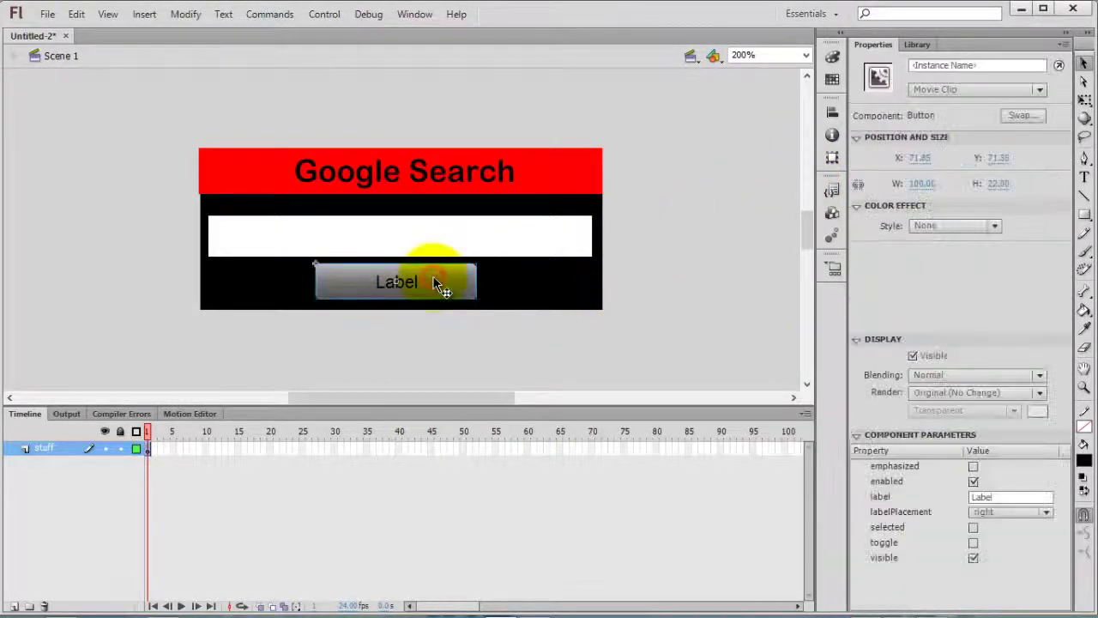
key(Delete)
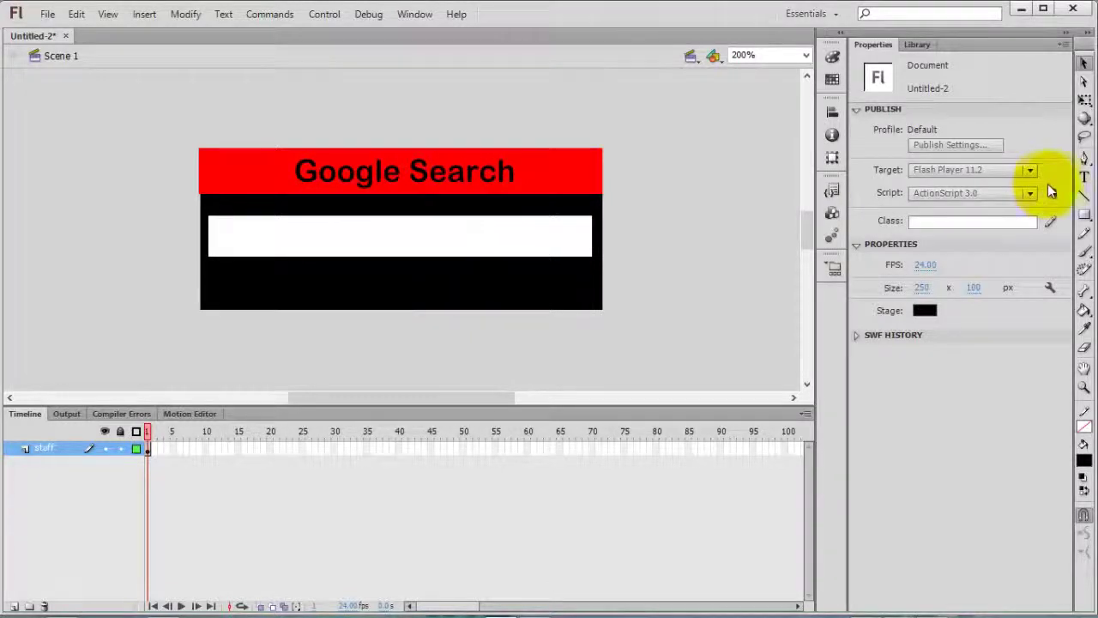
- Draw a blue rectangle with corner radius 10, centred below the search field
click(1084, 216)
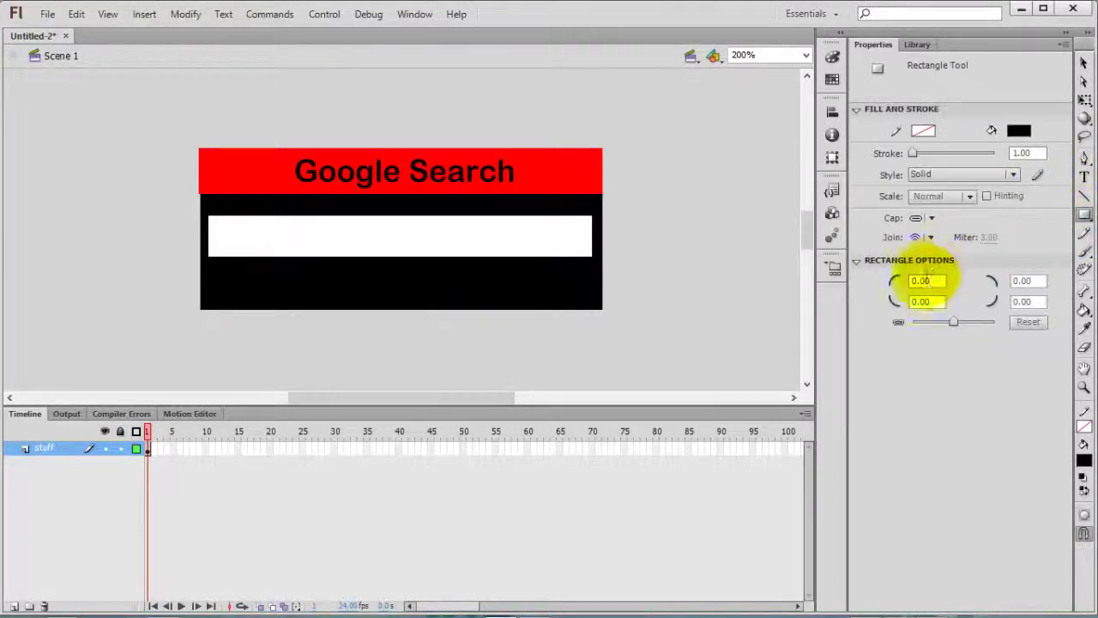
click(925, 281)
text(10)
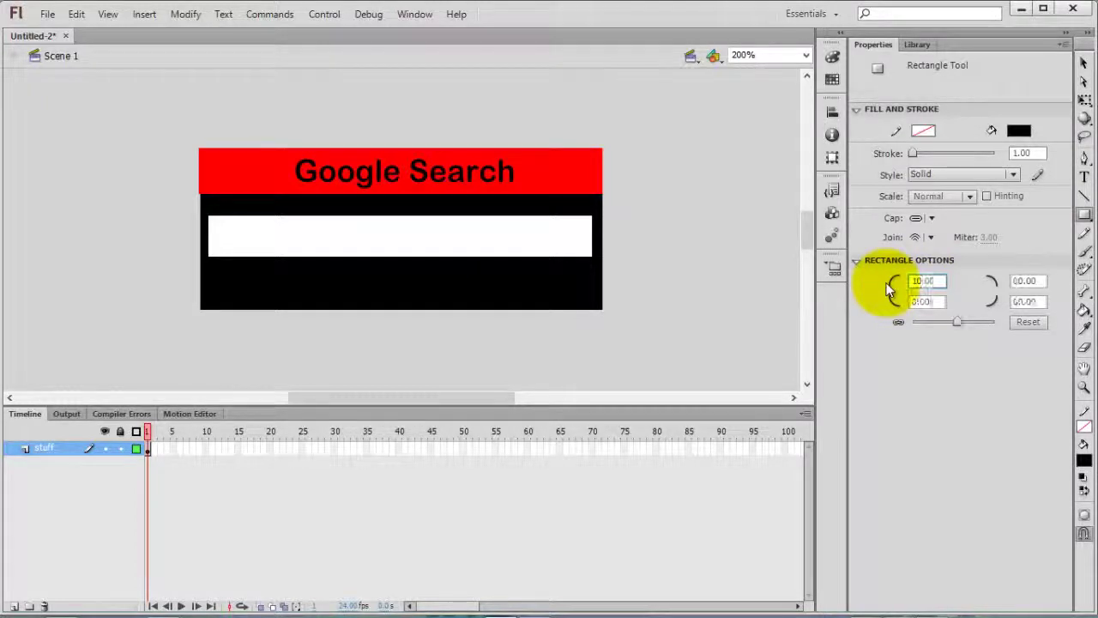
key(Return)
drag(412, 275, 502, 305)
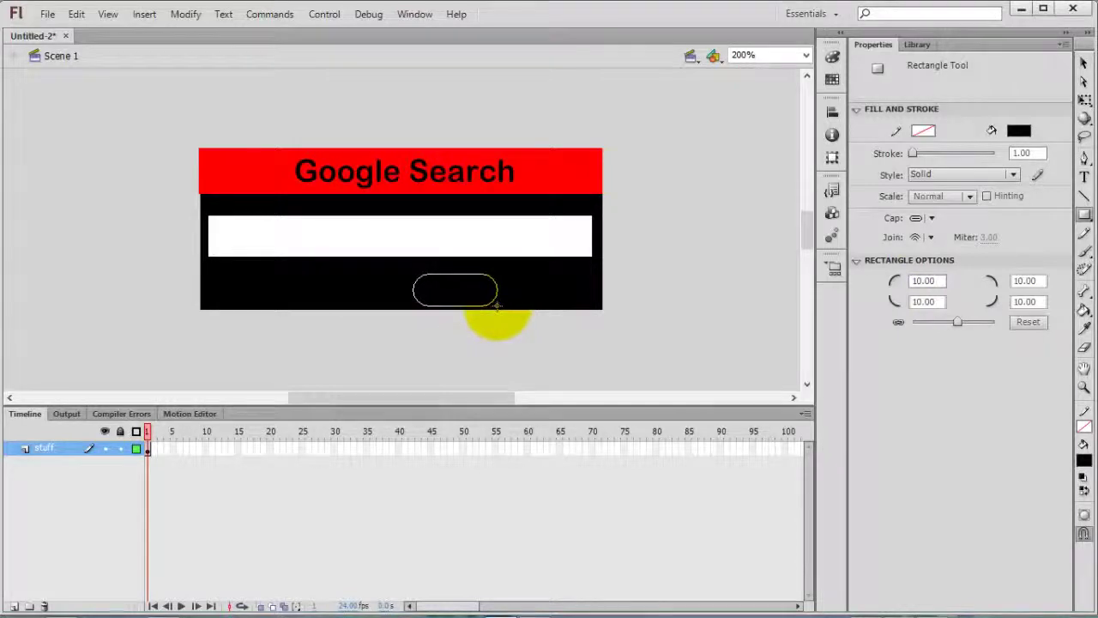
click(1084, 64)
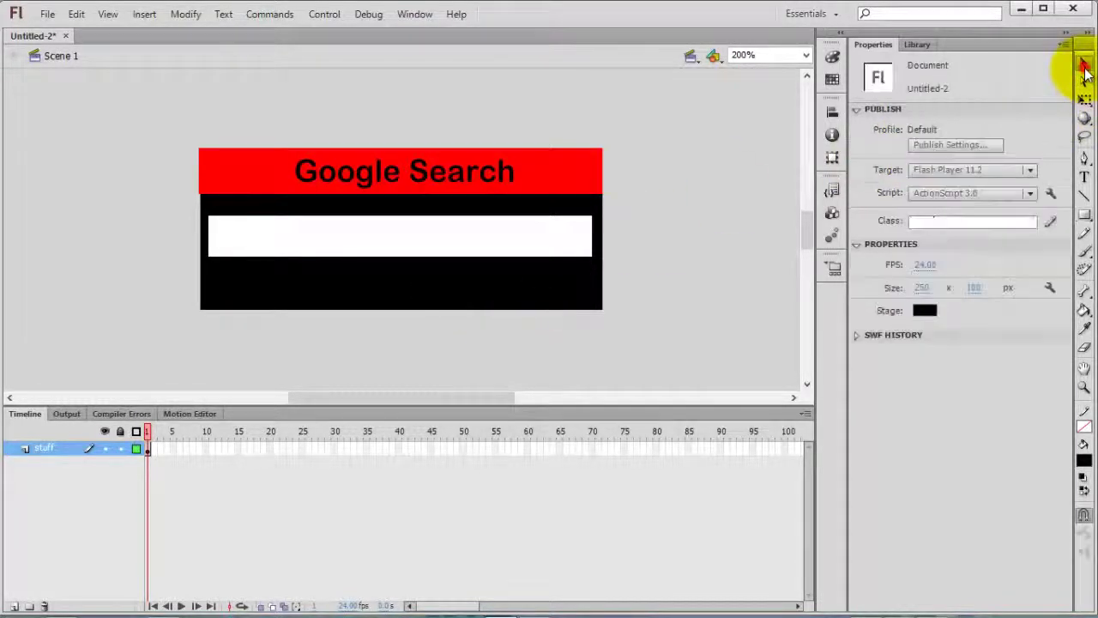
click(461, 302)
click(1019, 198)
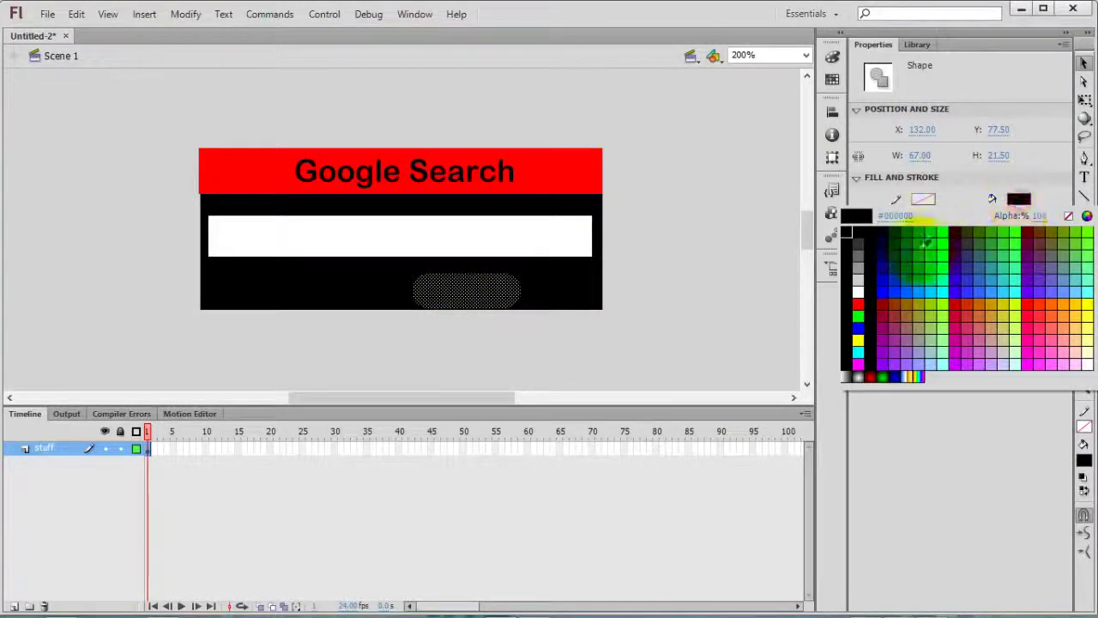
click(892, 288)
click(559, 335)
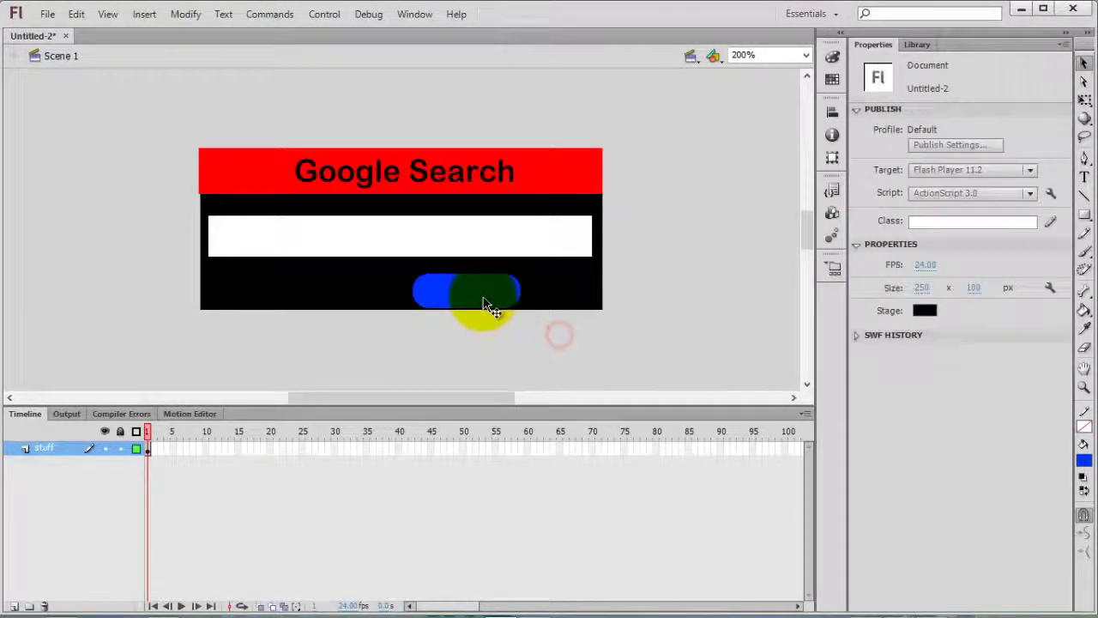
drag(489, 304, 434, 298)
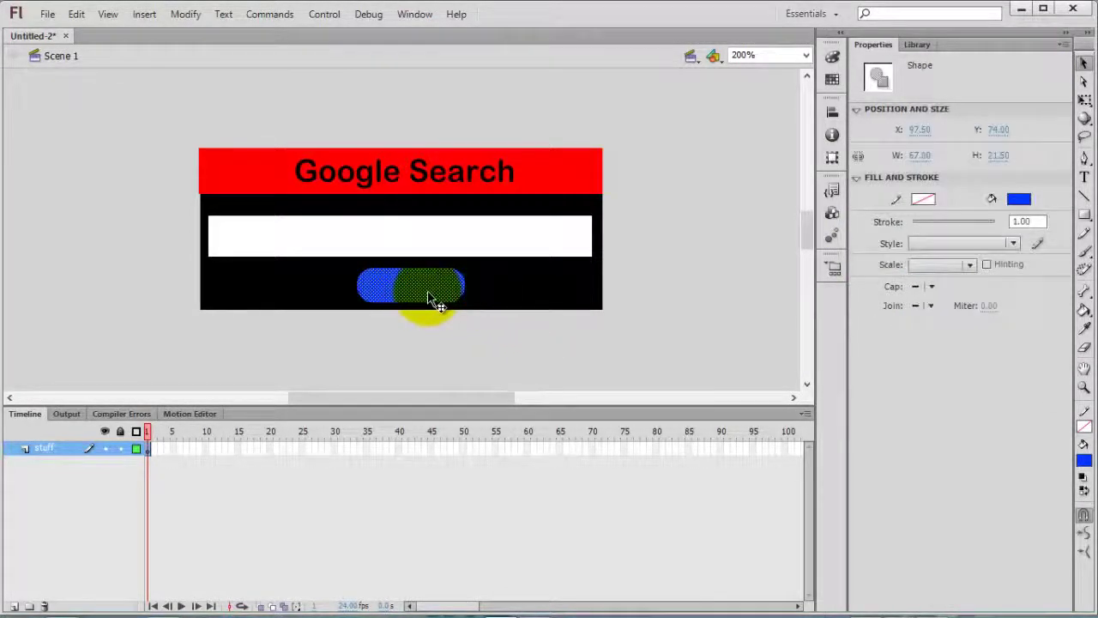
- Convert the blue shape into a Button symbol named Symbol 1
key(F8)
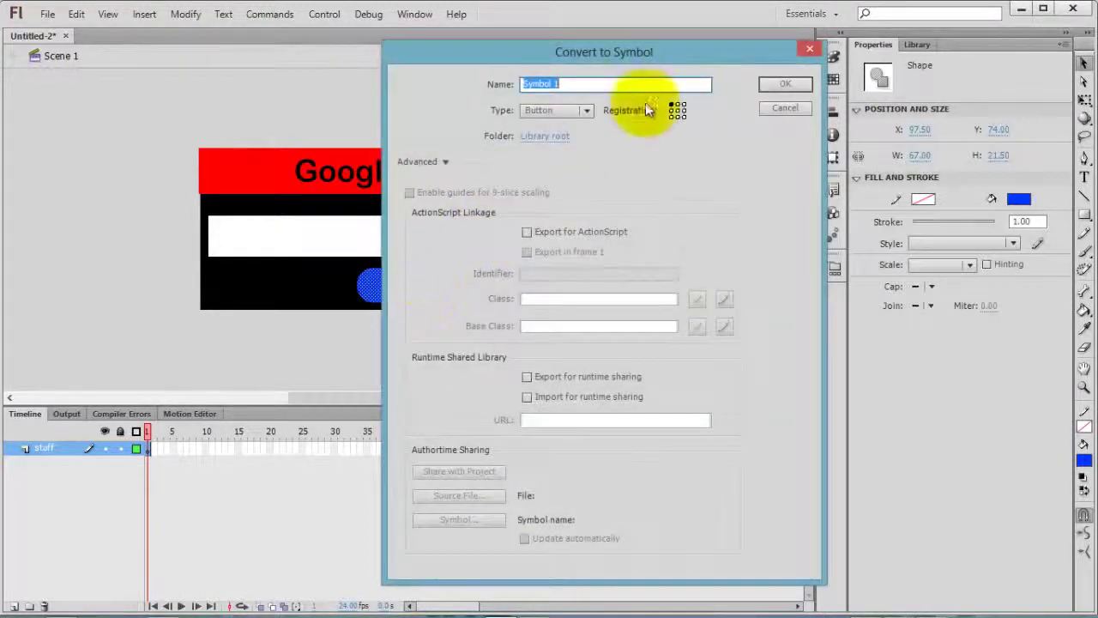
click(585, 112)
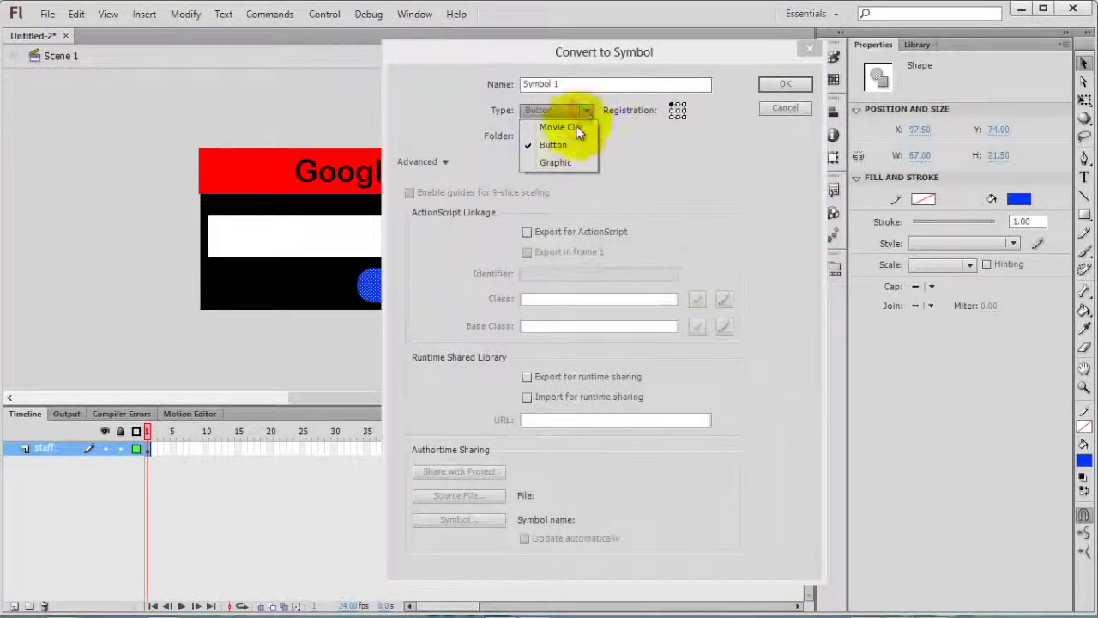
click(572, 140)
click(784, 85)
- Add keyframes for the button's Over, Down and Hit states
double_click(433, 295)
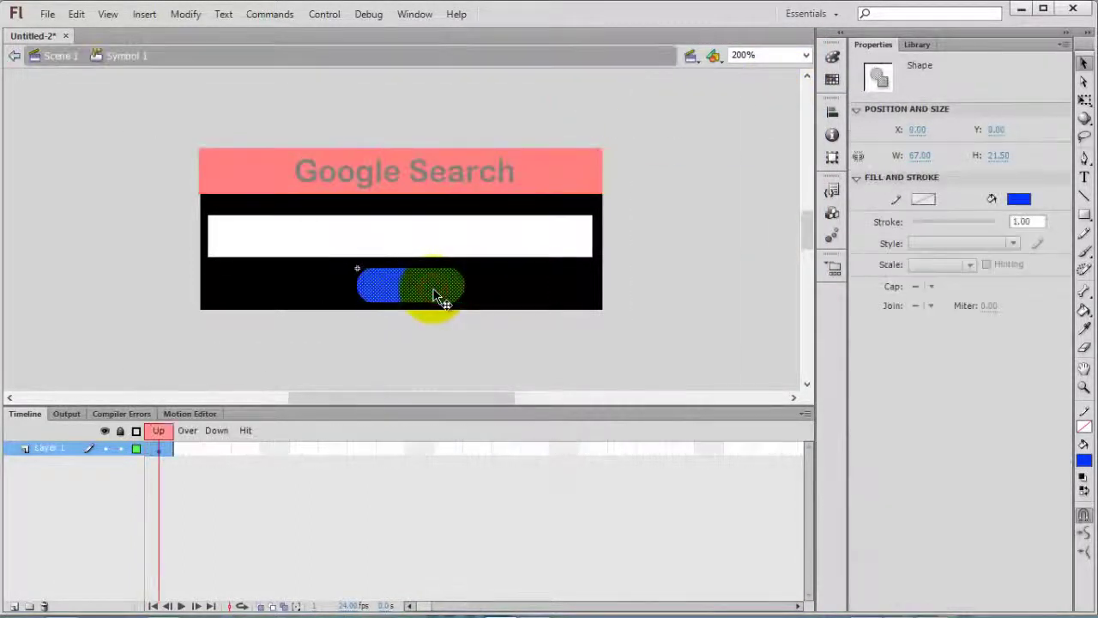
click(194, 451)
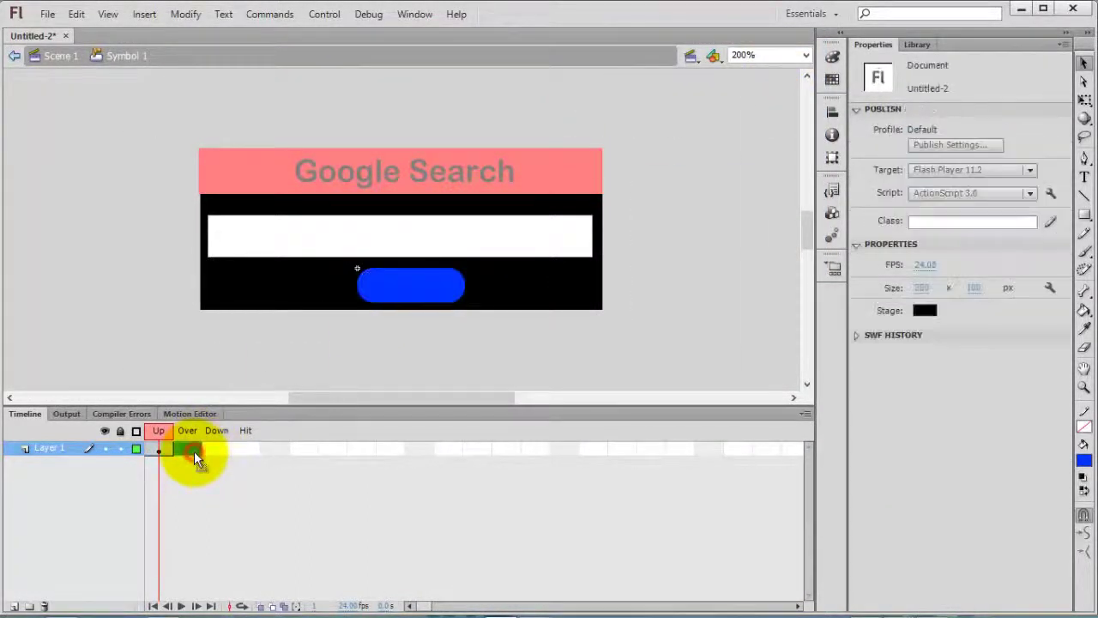
key(F6)
key(F6)
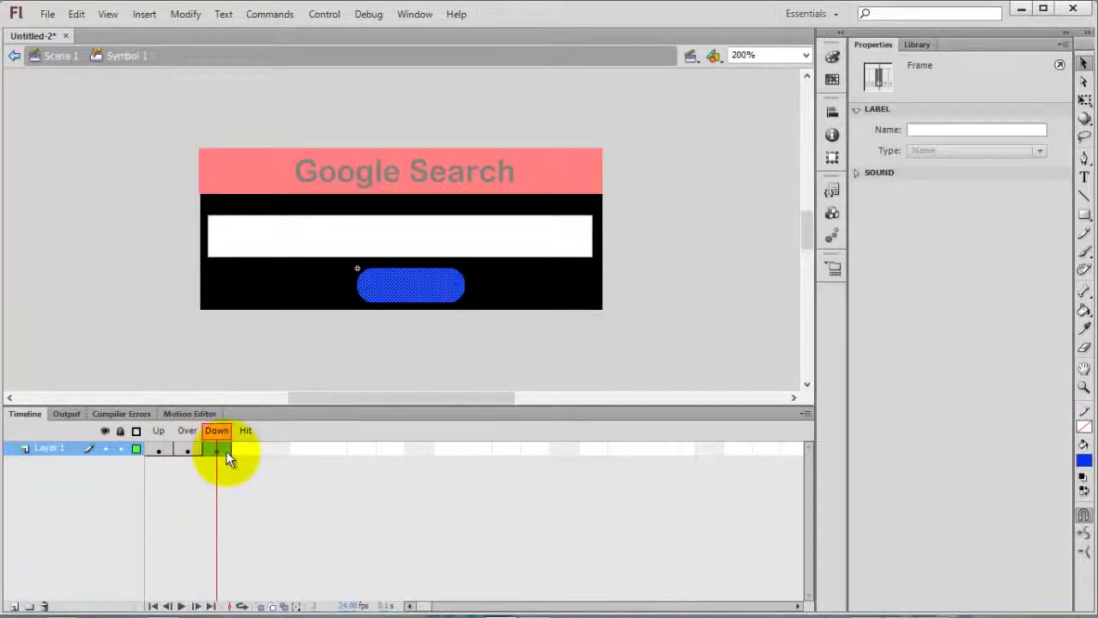
key(F6)
- Recolour the button shape in the Over state a lighter blue
click(187, 450)
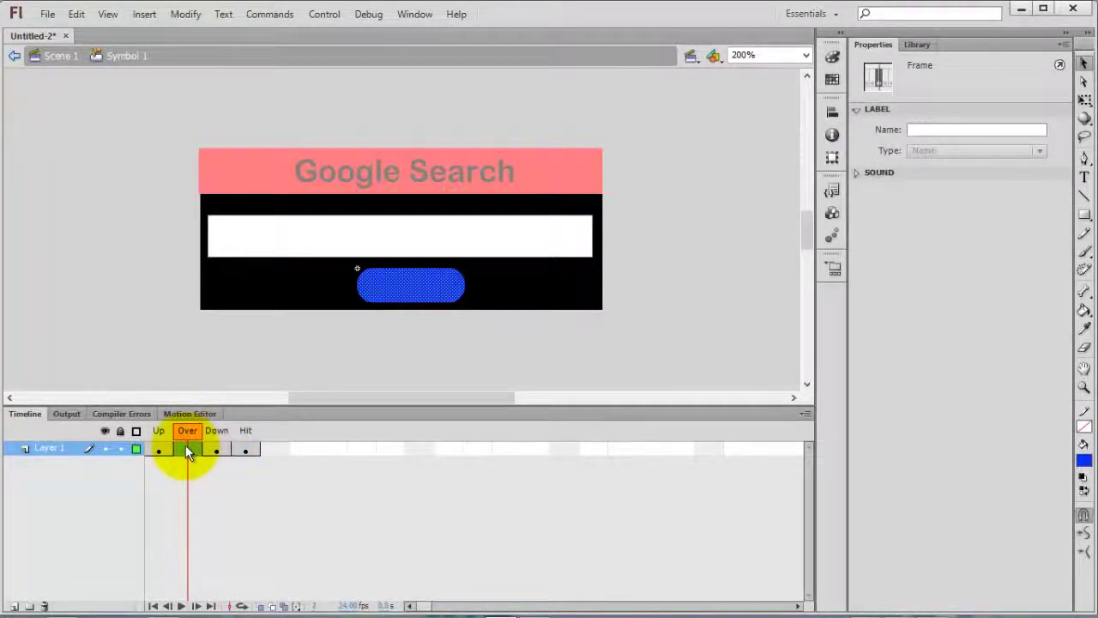
click(442, 293)
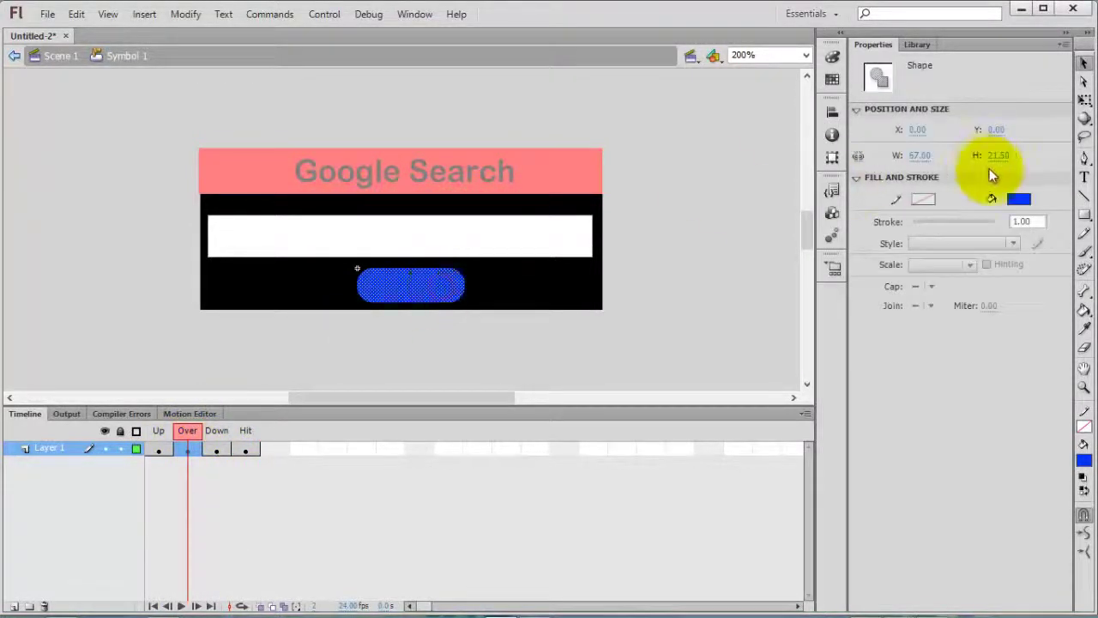
click(1019, 198)
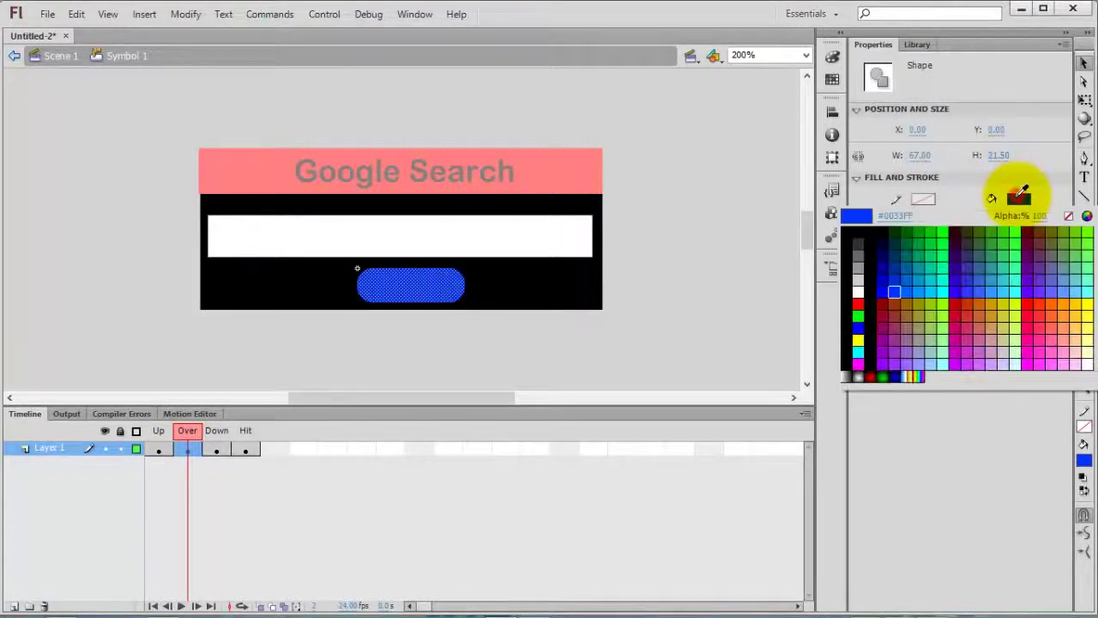
click(921, 291)
click(595, 342)
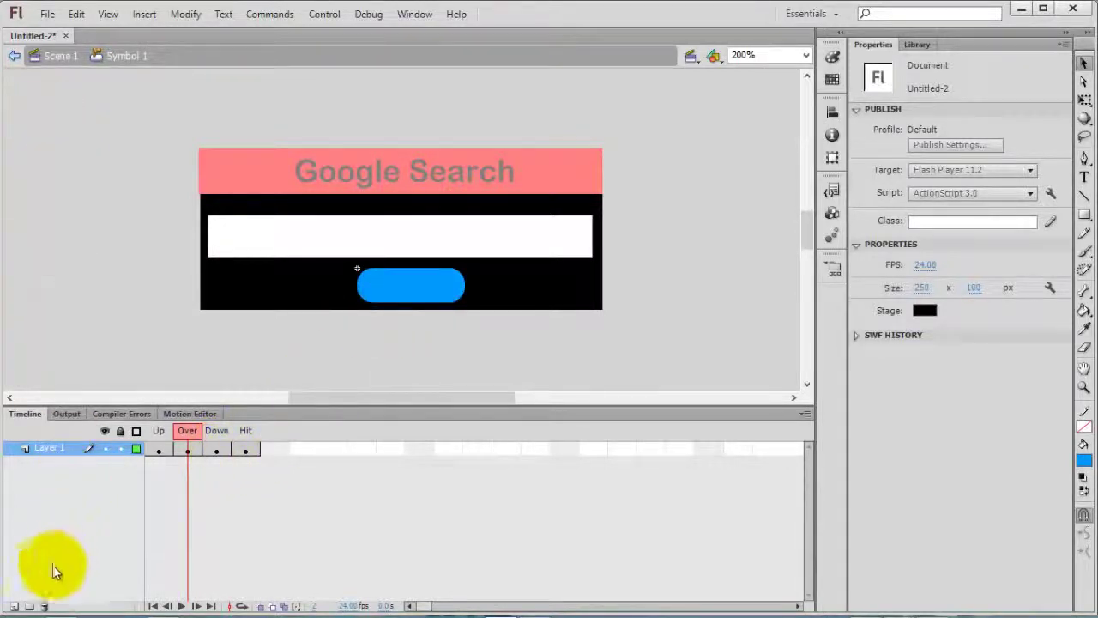
- Add a new layer named label inside the button symbol
click(14, 606)
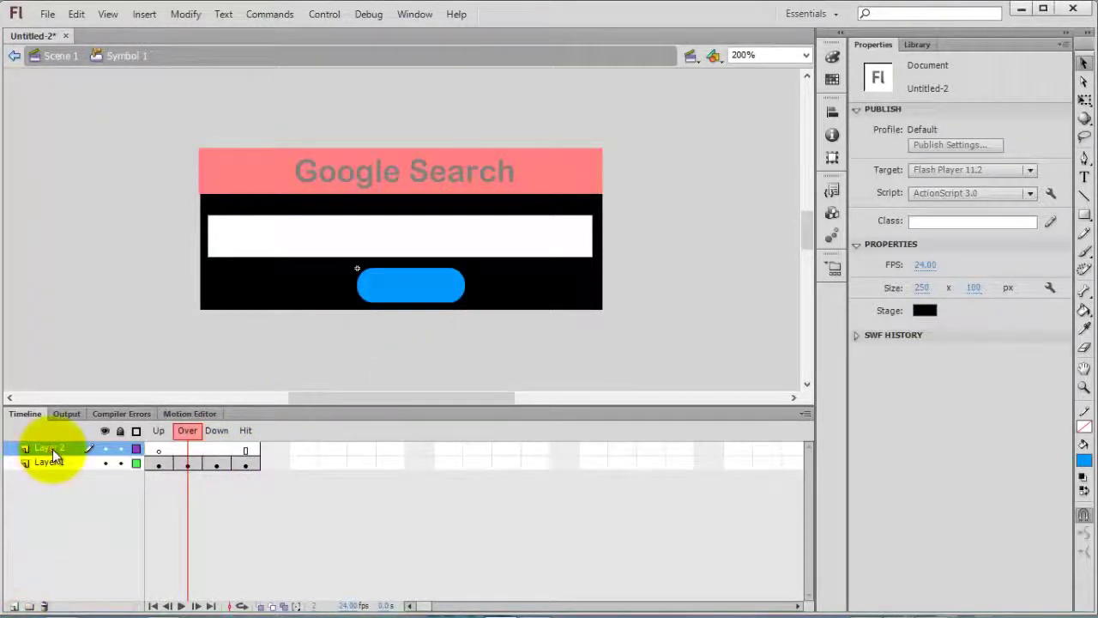
double_click(52, 448)
text(label)
key(Return)
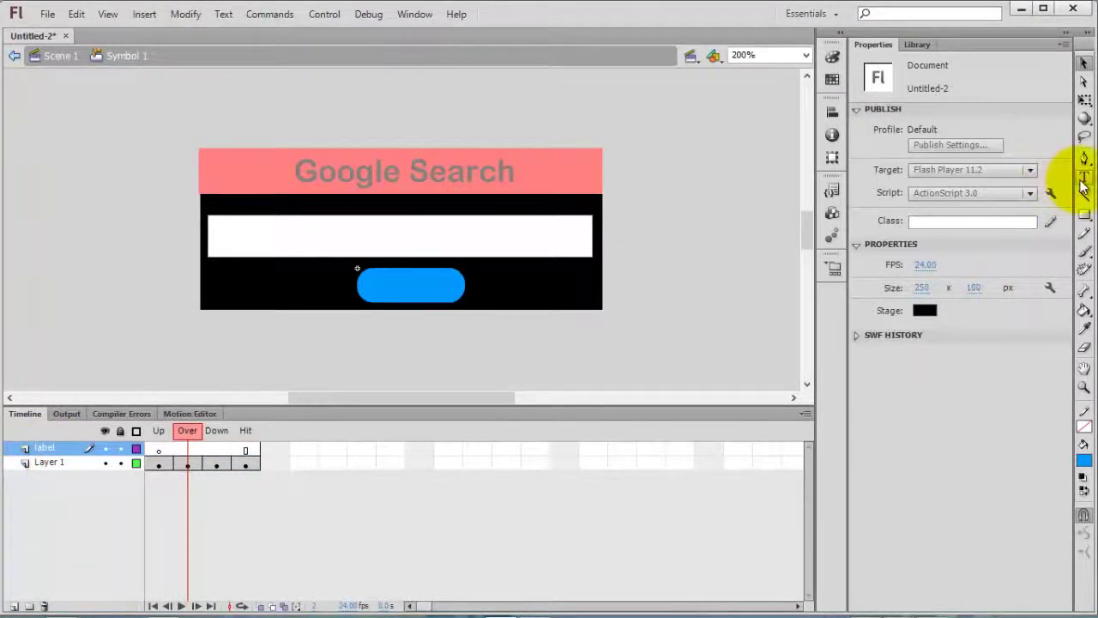
- Type 'Search' over the button in 14 pt white text
click(1083, 177)
click(365, 285)
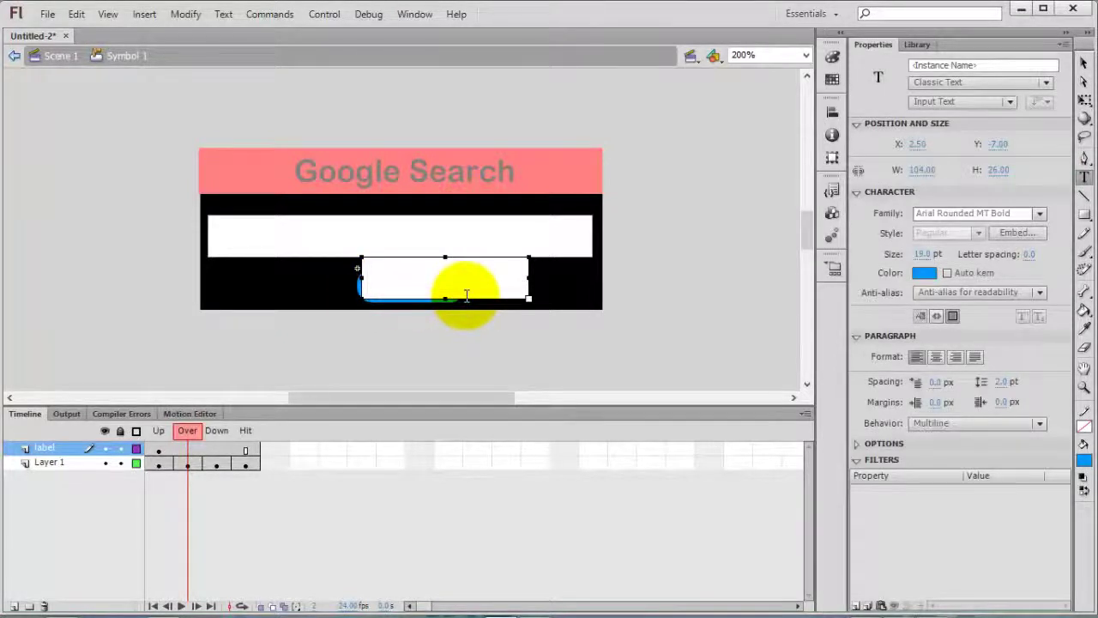
text(Search)
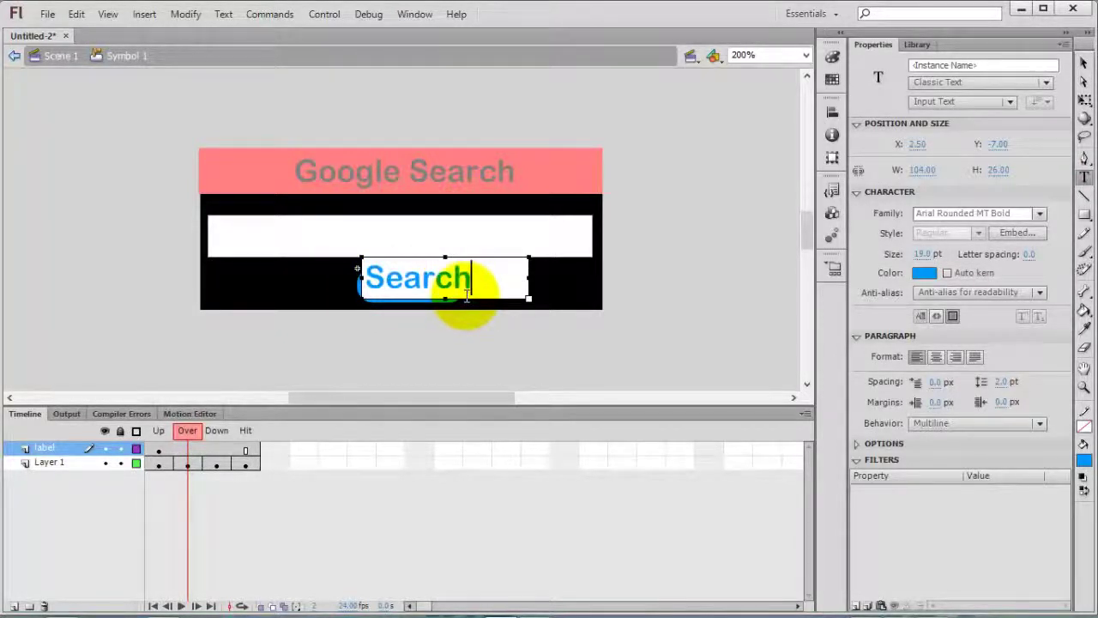
drag(529, 278, 477, 280)
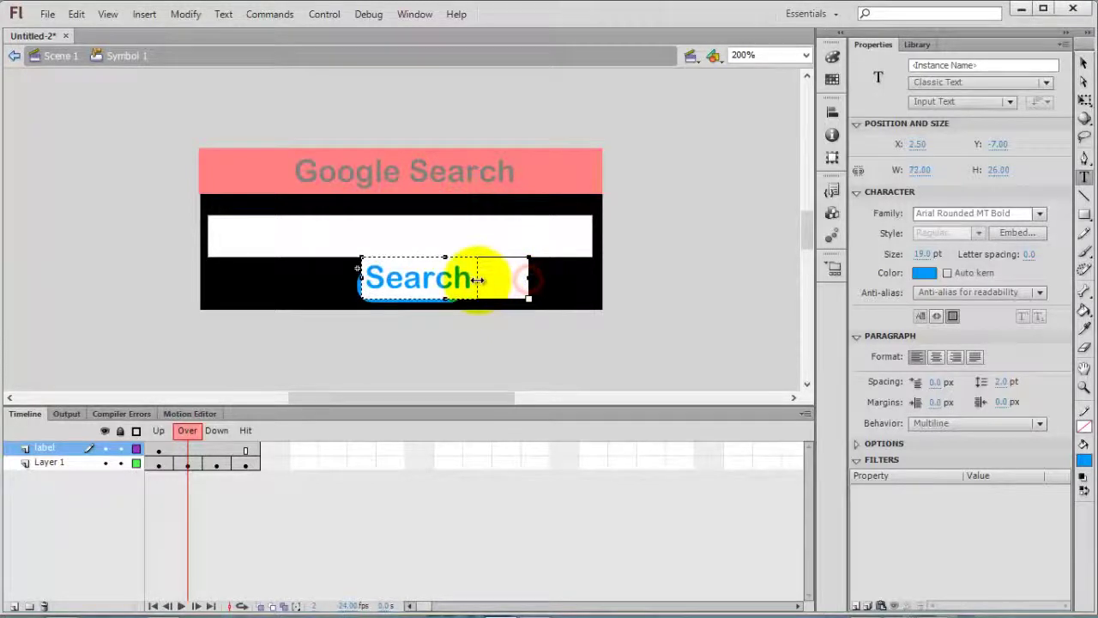
double_click(474, 278)
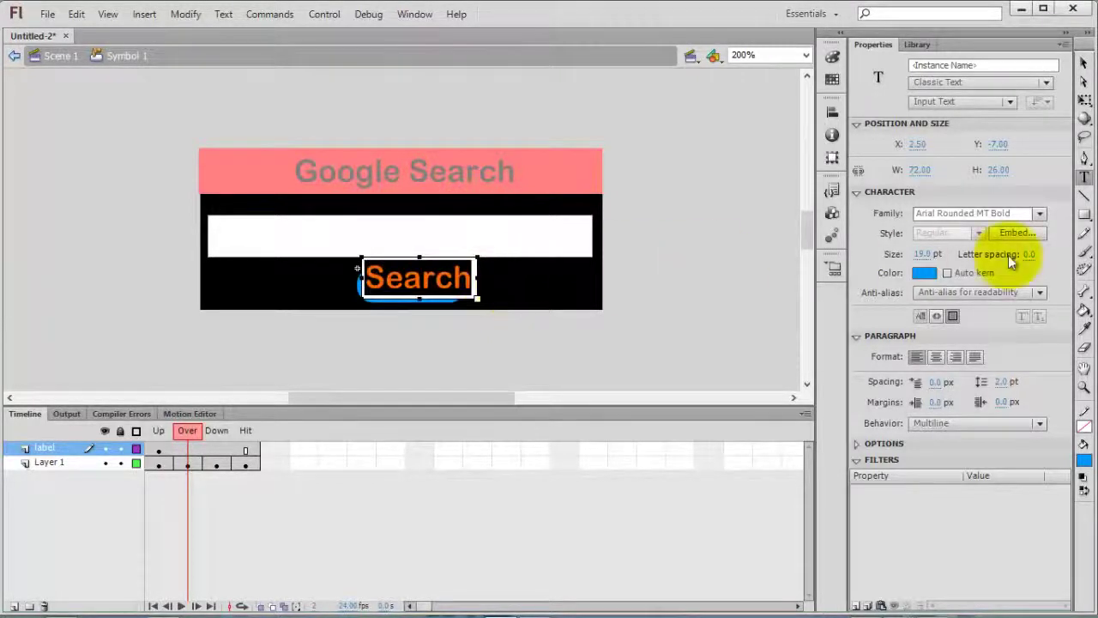
click(925, 254)
text(14)
key(Return)
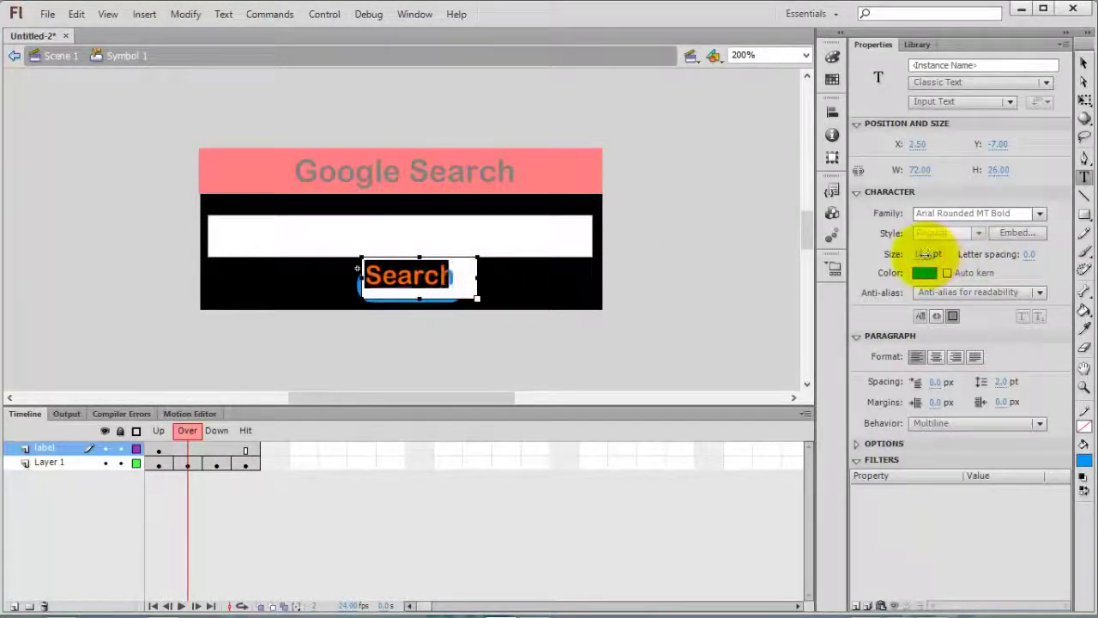
drag(924, 254, 922, 254)
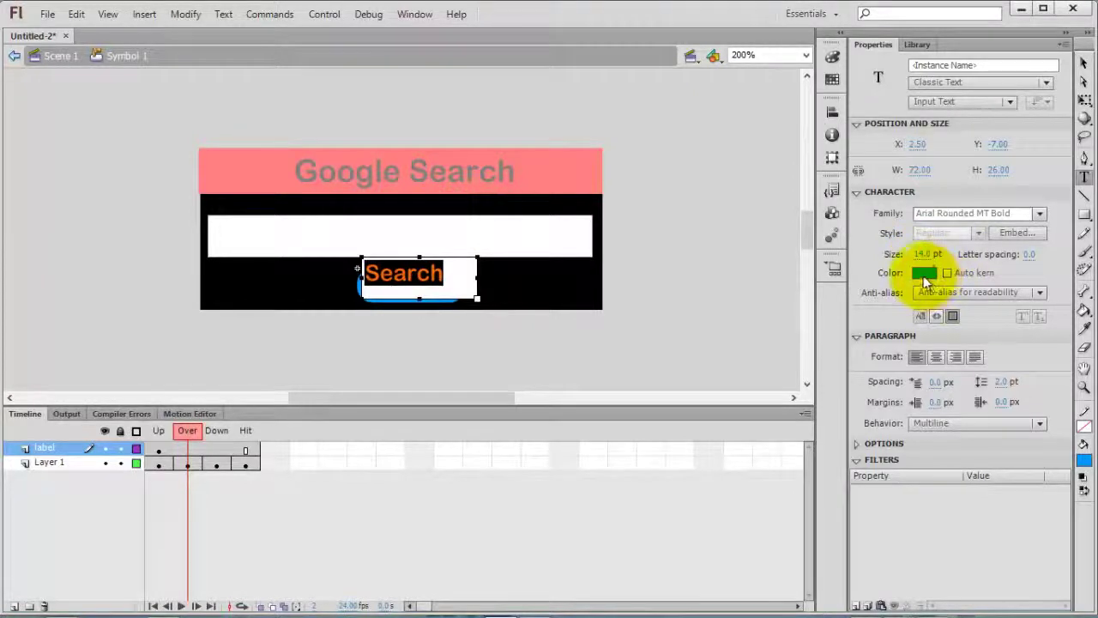
click(924, 276)
click(860, 367)
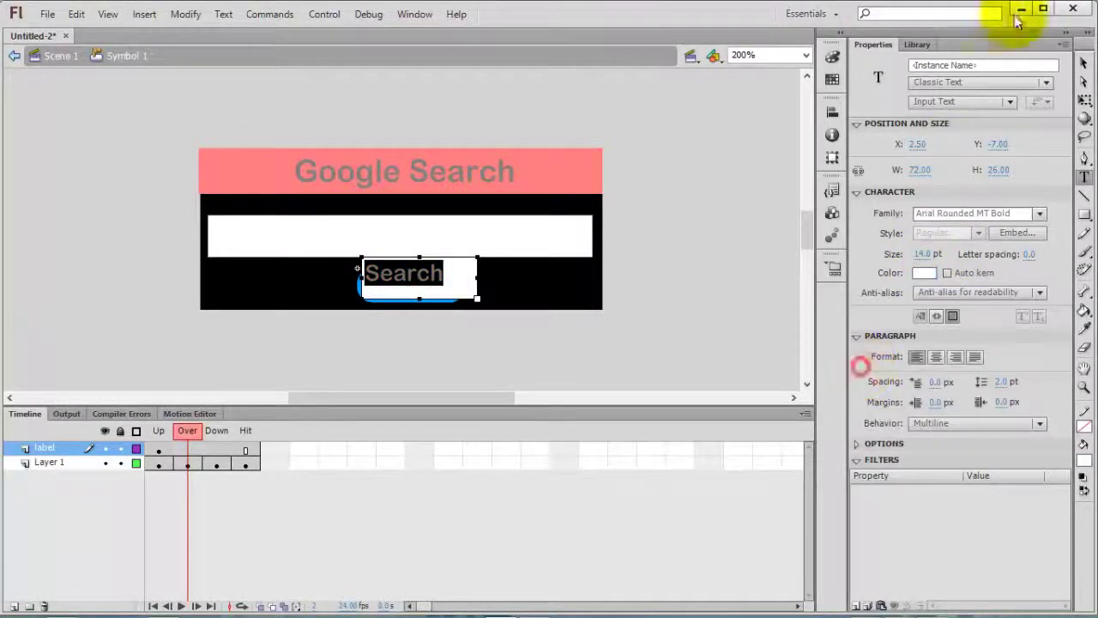
- Make the Search label static text and centre it over the blue button
click(1083, 64)
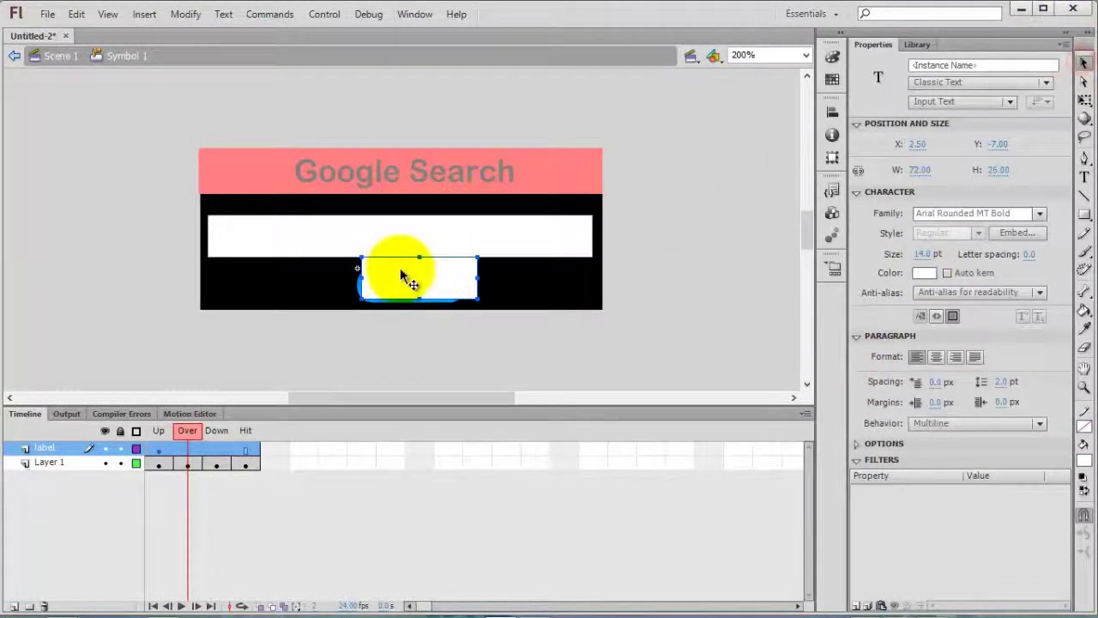
drag(399, 271, 403, 276)
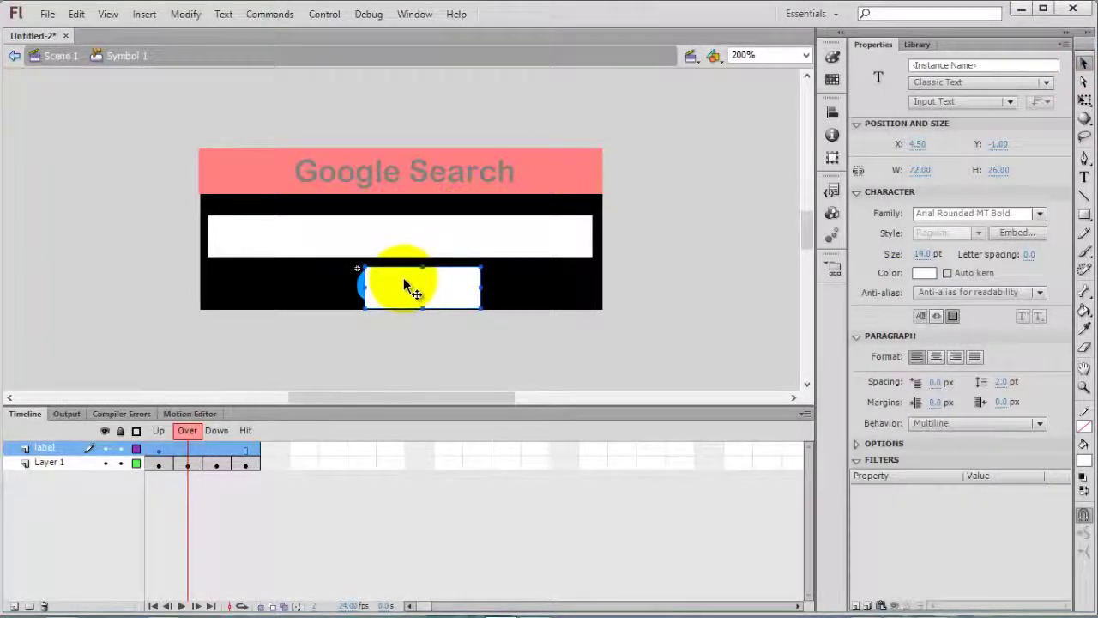
click(951, 105)
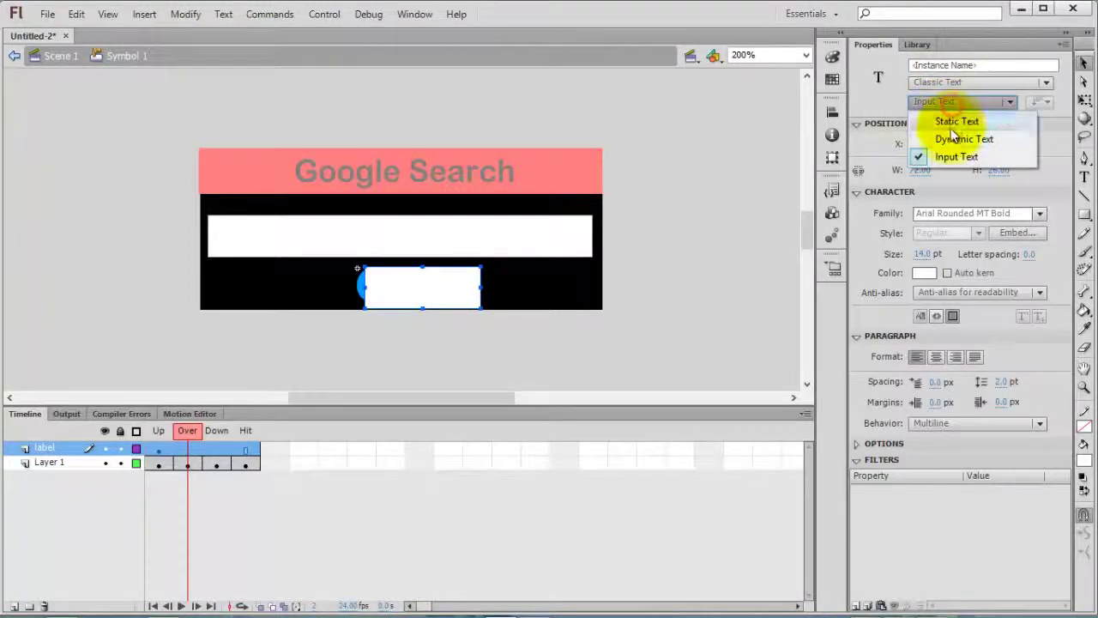
click(952, 122)
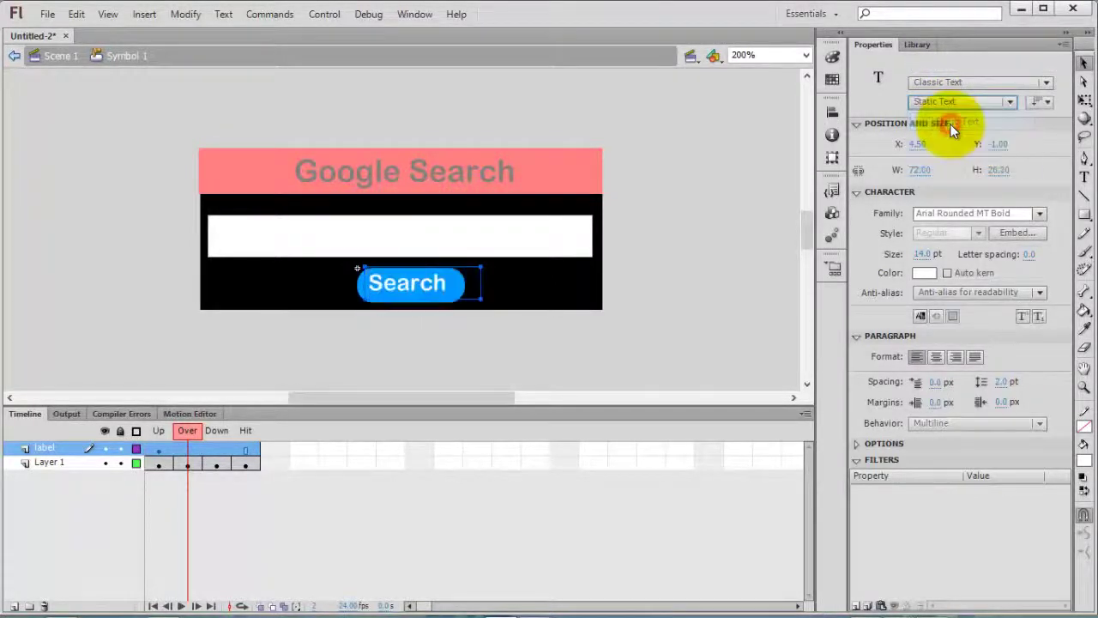
drag(406, 287, 413, 287)
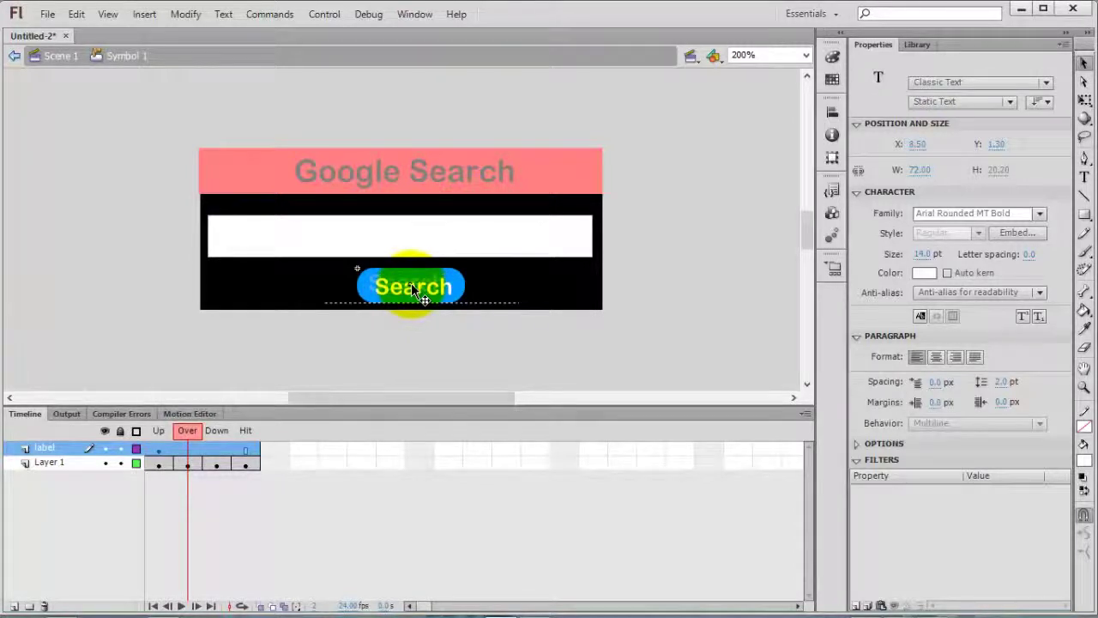
click(499, 297)
click(420, 290)
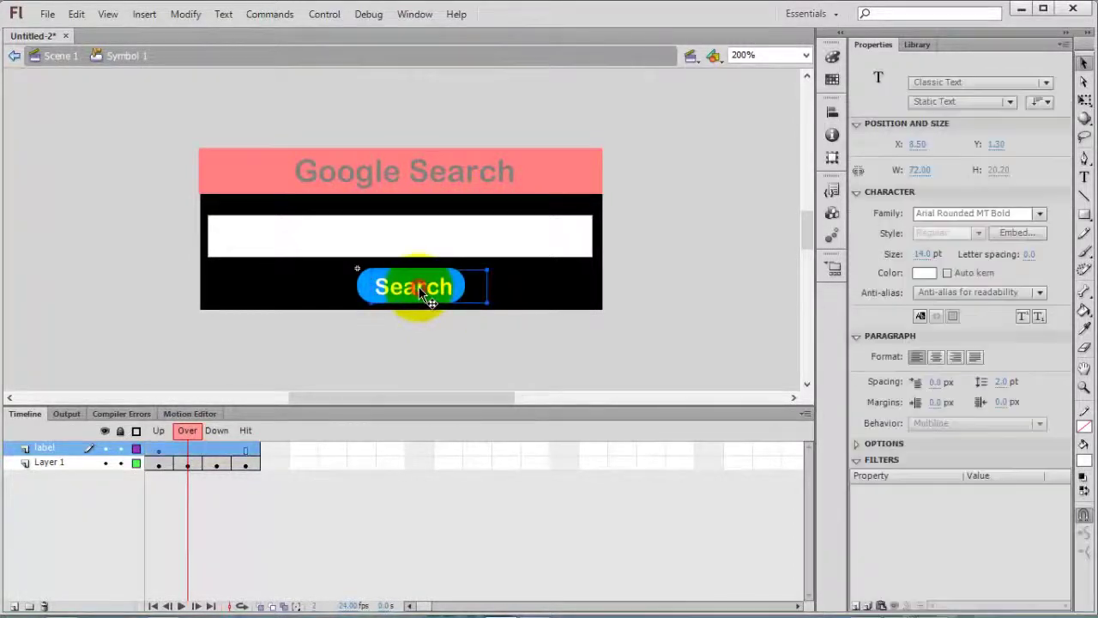
click(521, 293)
- Return to Scene 1 and add a layer named AS3.0 above stuff
click(58, 57)
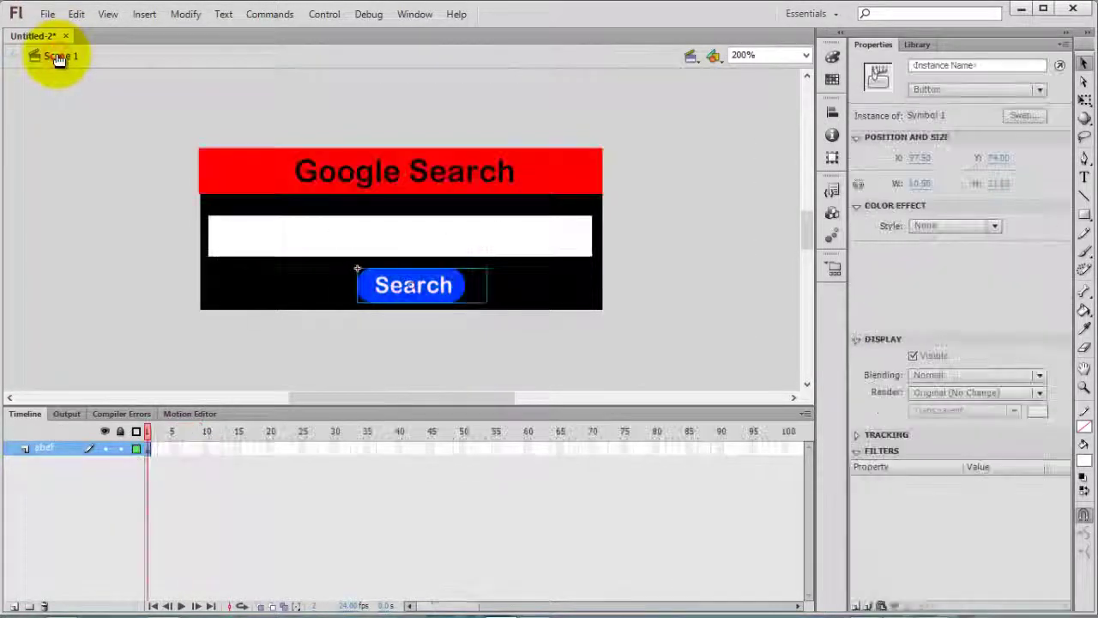
click(619, 331)
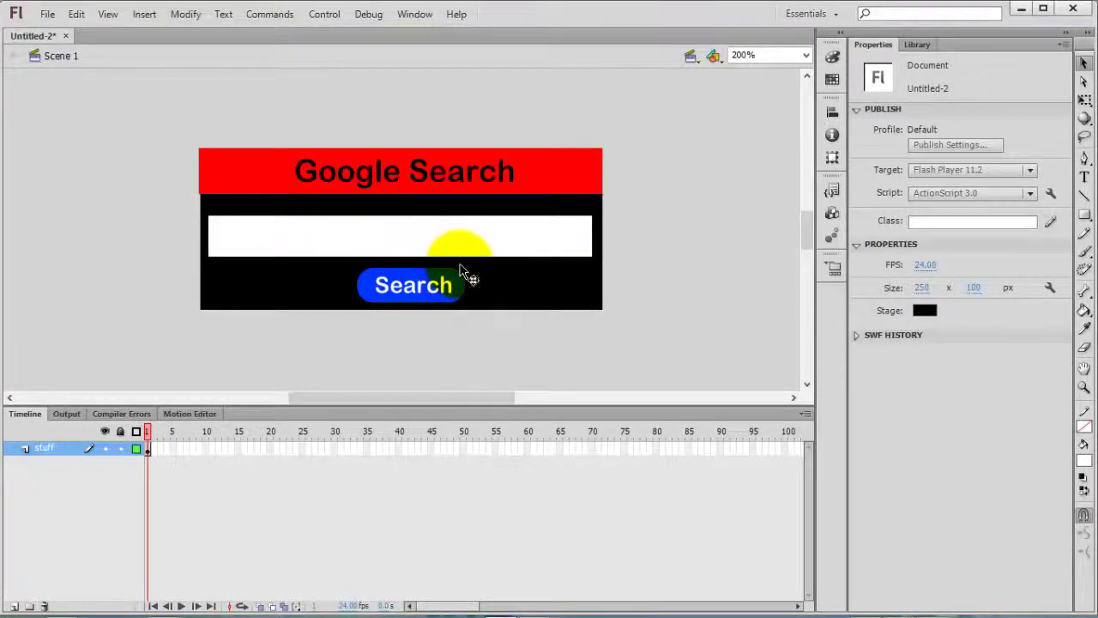
click(17, 606)
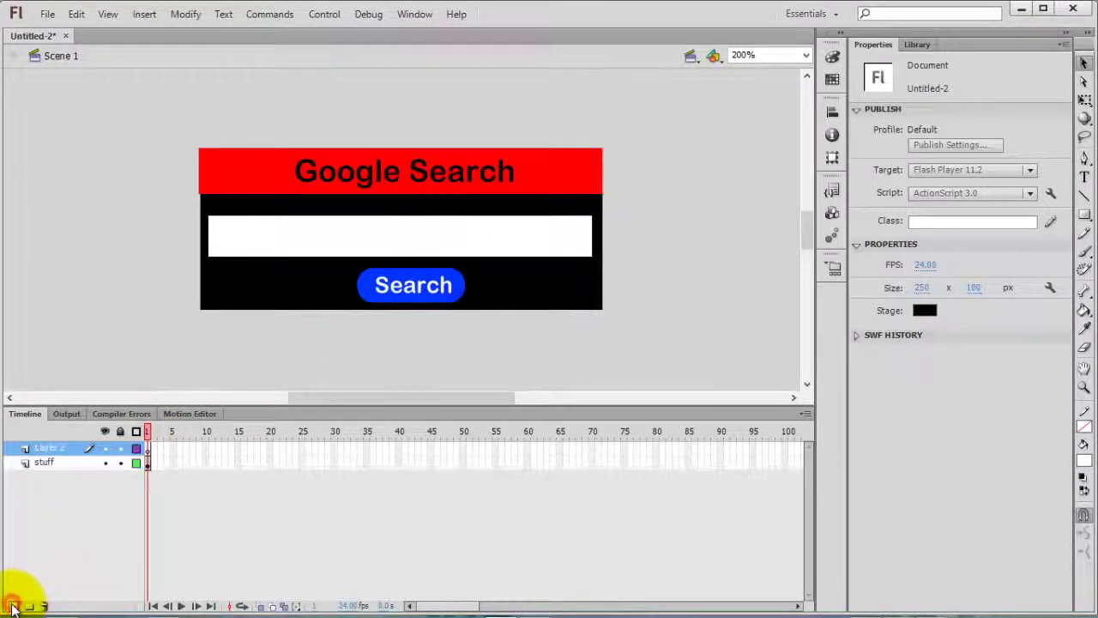
double_click(47, 449)
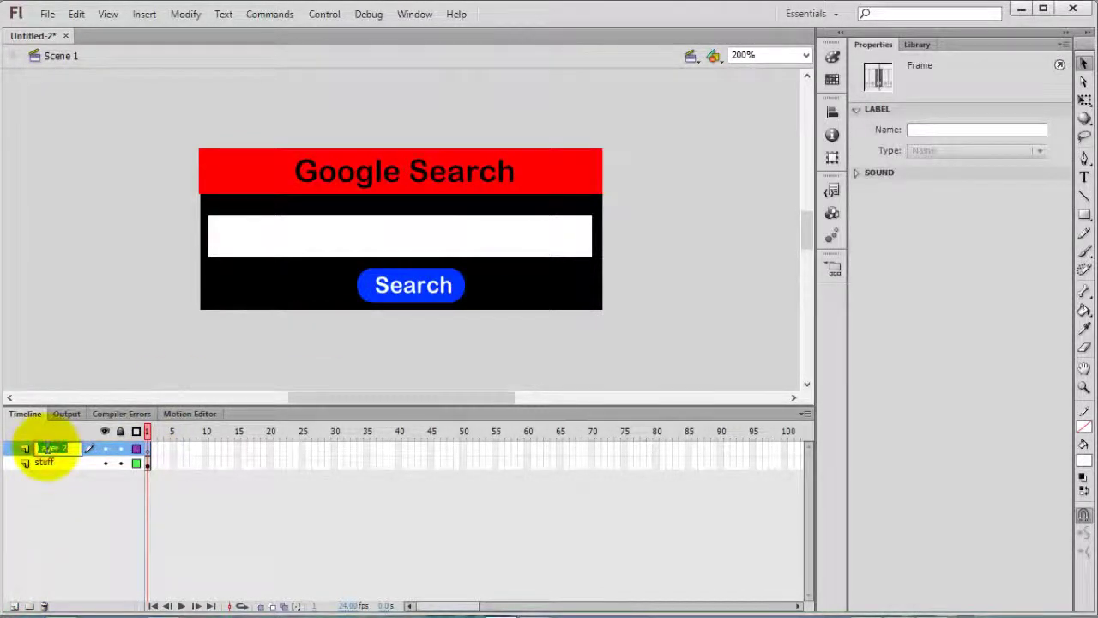
text(Al)
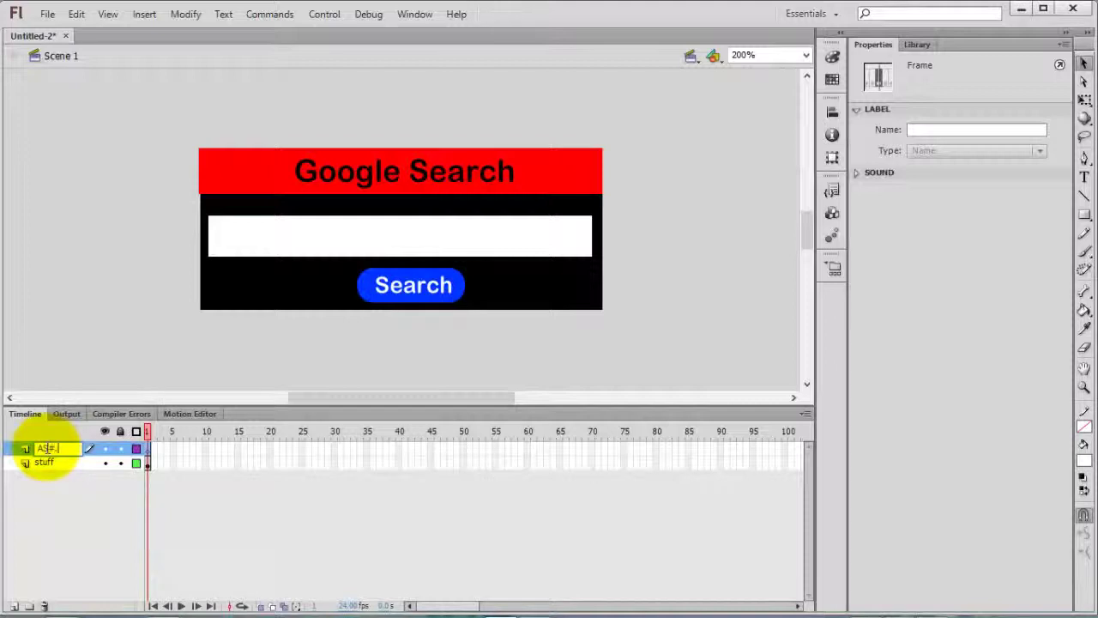
key(BackSpace)
key(BackSpace)
text(0)
key(Return)
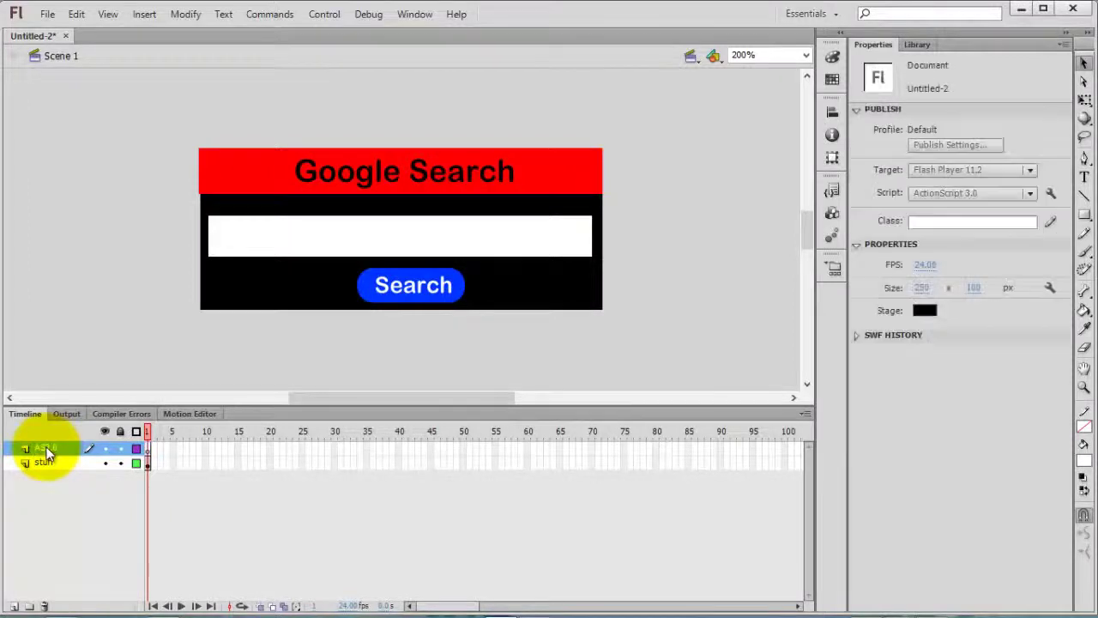
- Name the Search button instance btnSearch and select frame 1 of AS3.0
click(448, 283)
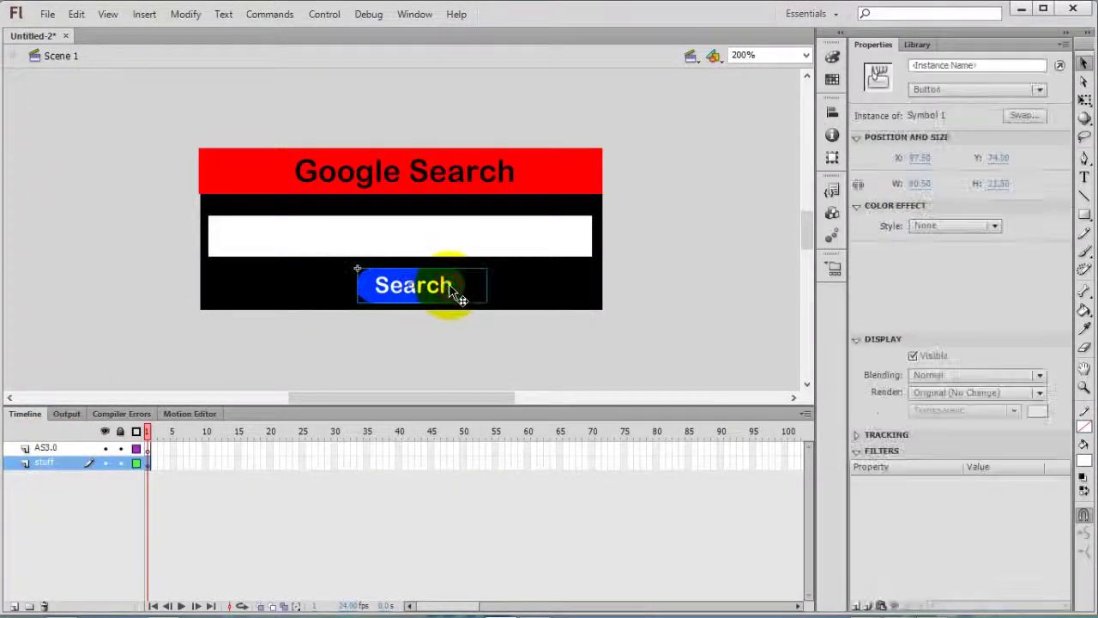
click(961, 67)
text(btnSearch)
click(532, 238)
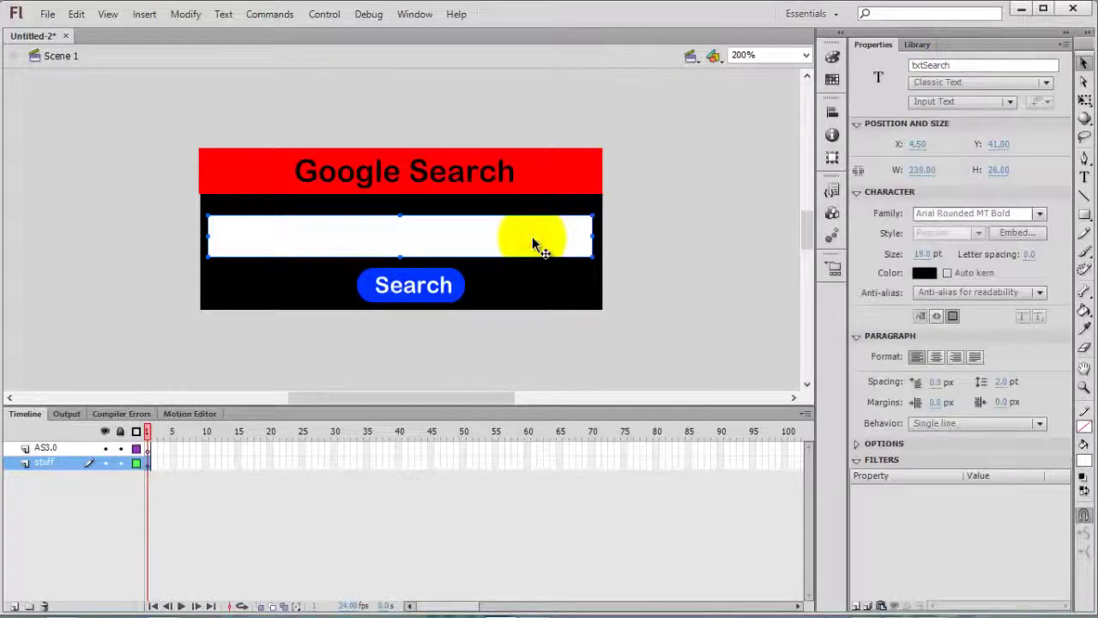
click(455, 293)
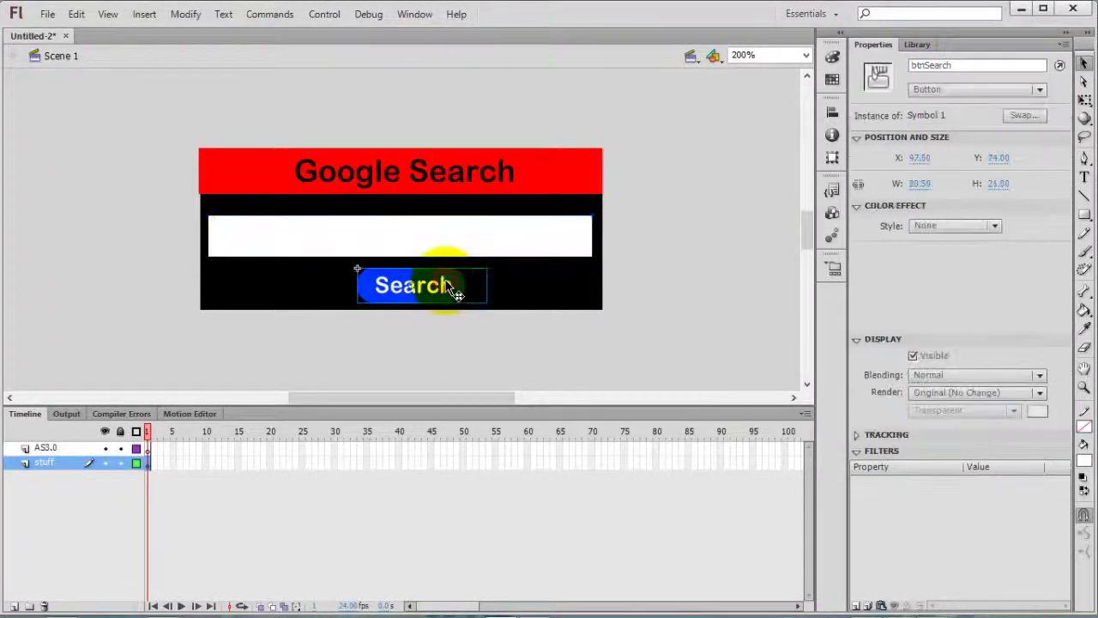
click(513, 305)
click(150, 449)
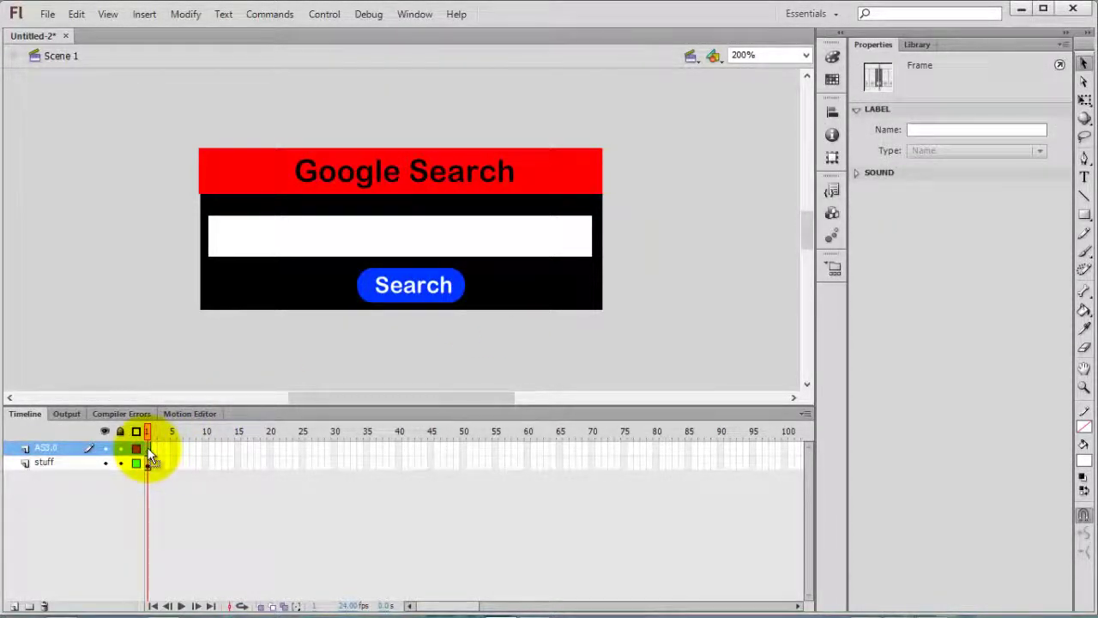
- In frame 1's actions, add btnSearch.addEventListener(MouseEvent.CLICK, search);
right_click(149, 450)
click(188, 436)
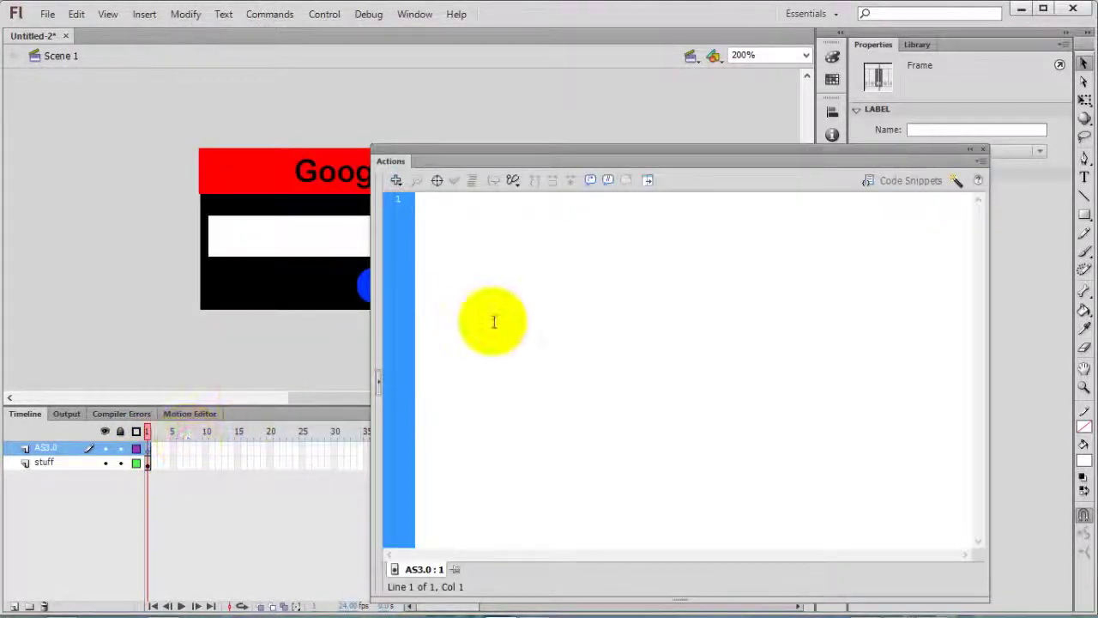
text(btr)
text(Search.acdE)
text(ventListener)
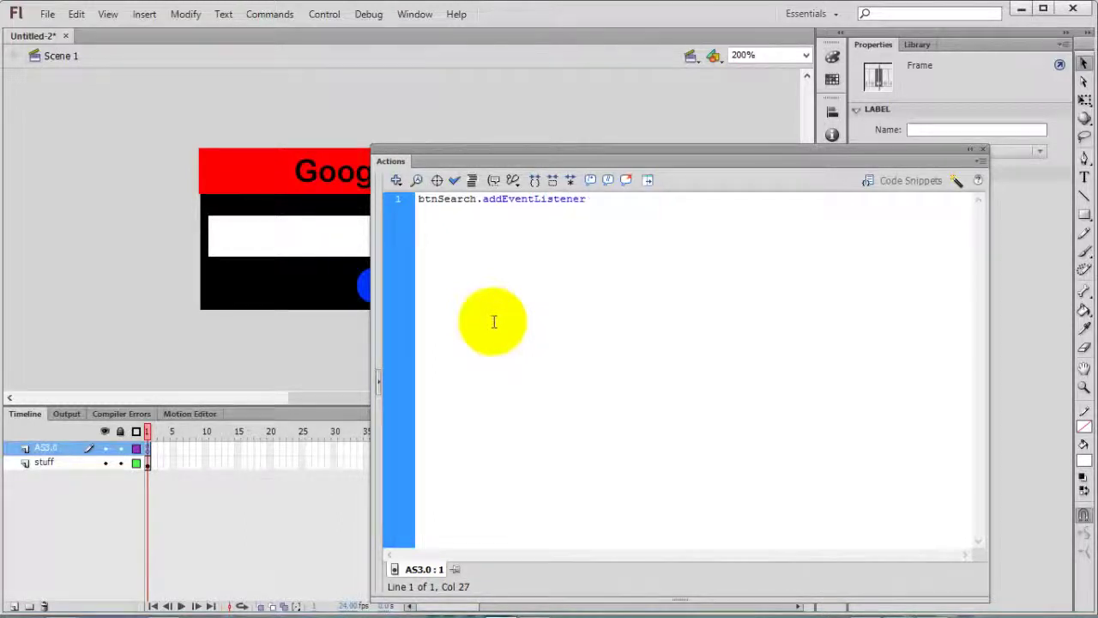
text((MouseEvent.CLIC)
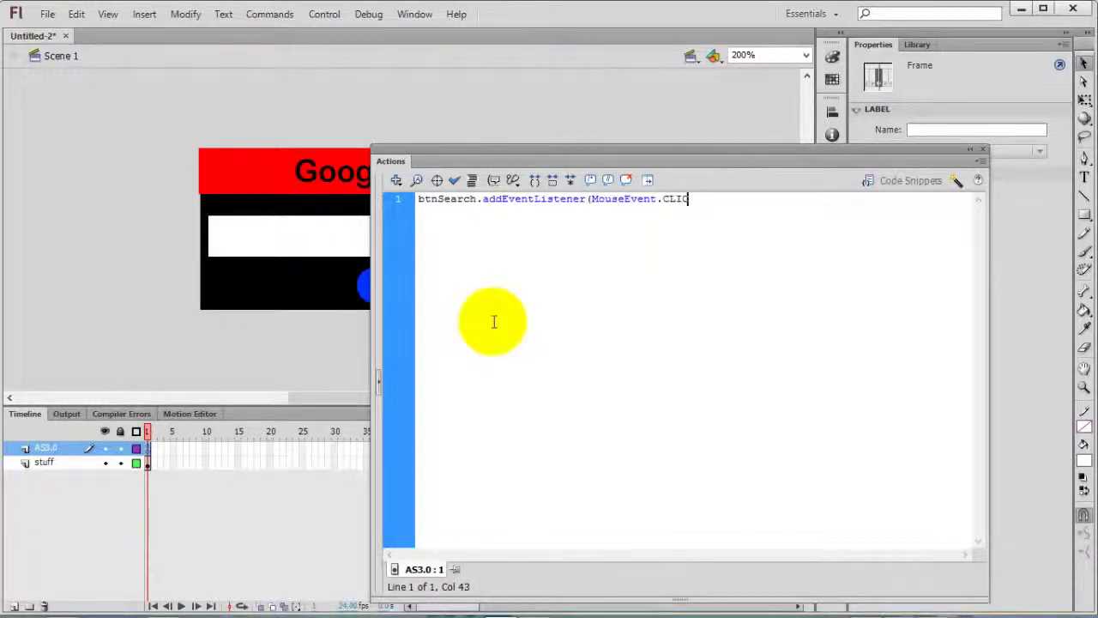
text(K, )
text(ne)
key(BackSpace)
key(BackSpace)
text(earch);)
key(Return)
key(Return)
key(Return)
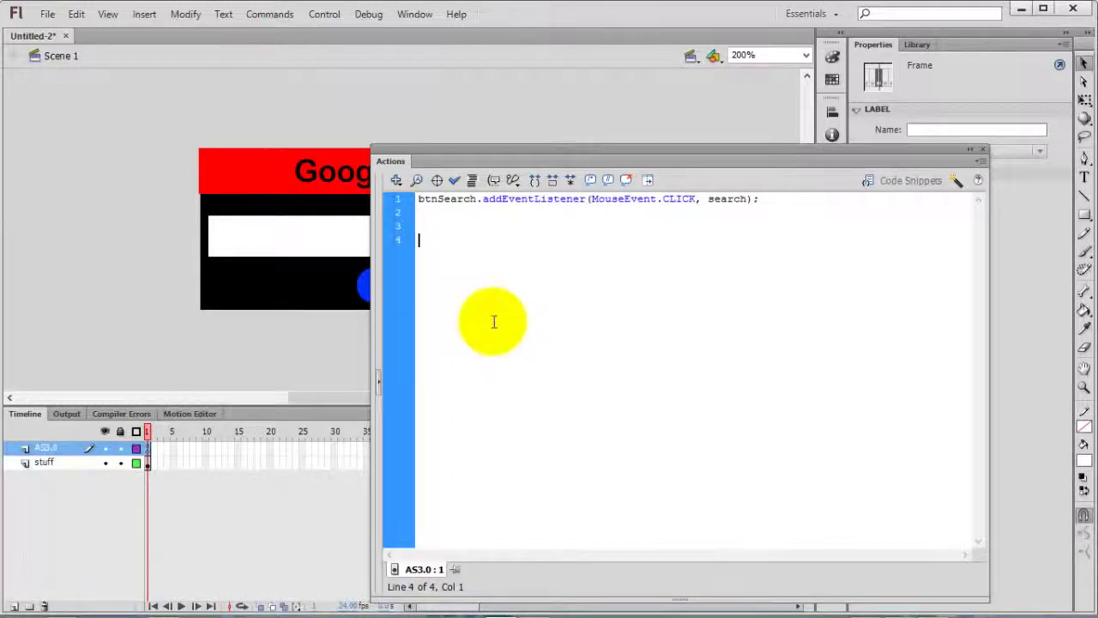
- Declare function search(e:MouseEvent):void and begin a navigateToURL call inside it
text(function search(e:MouseE)
key(Return)
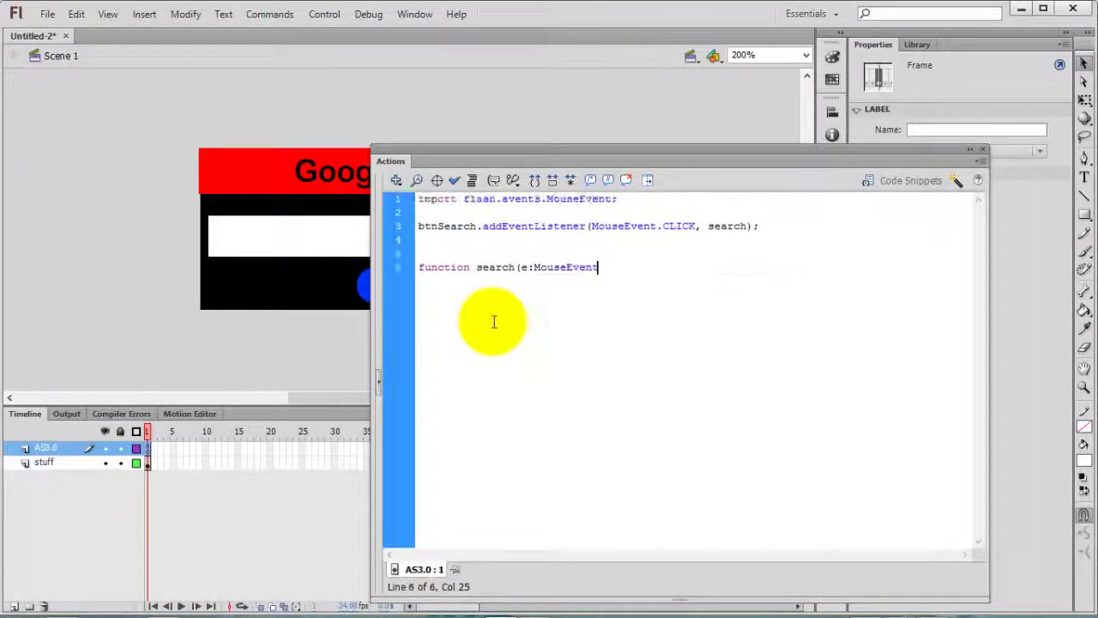
text():v)
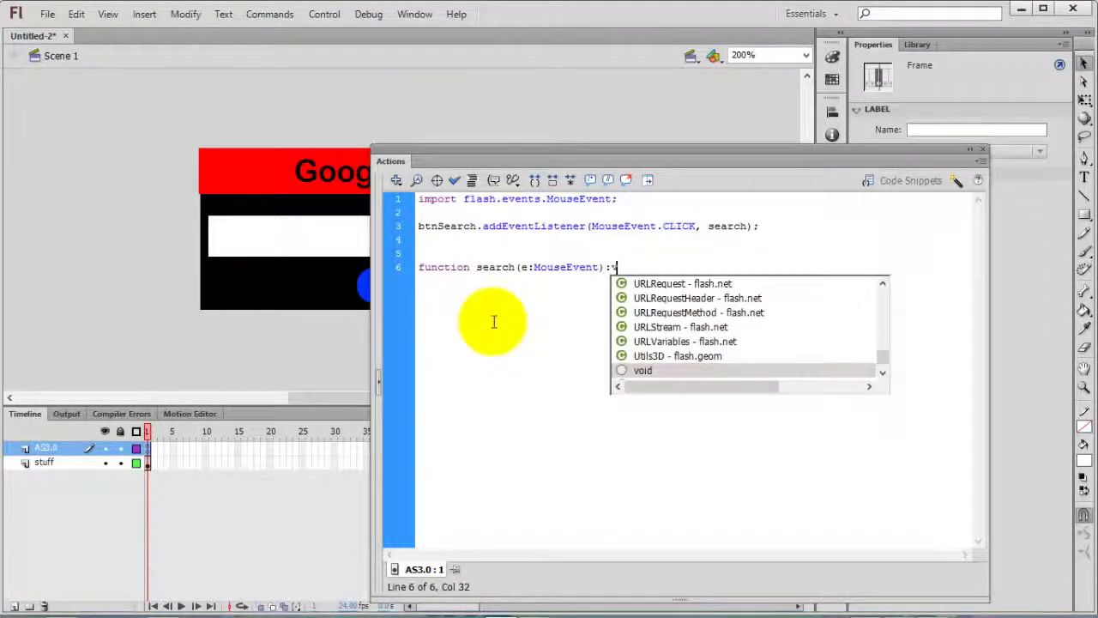
key(Return)
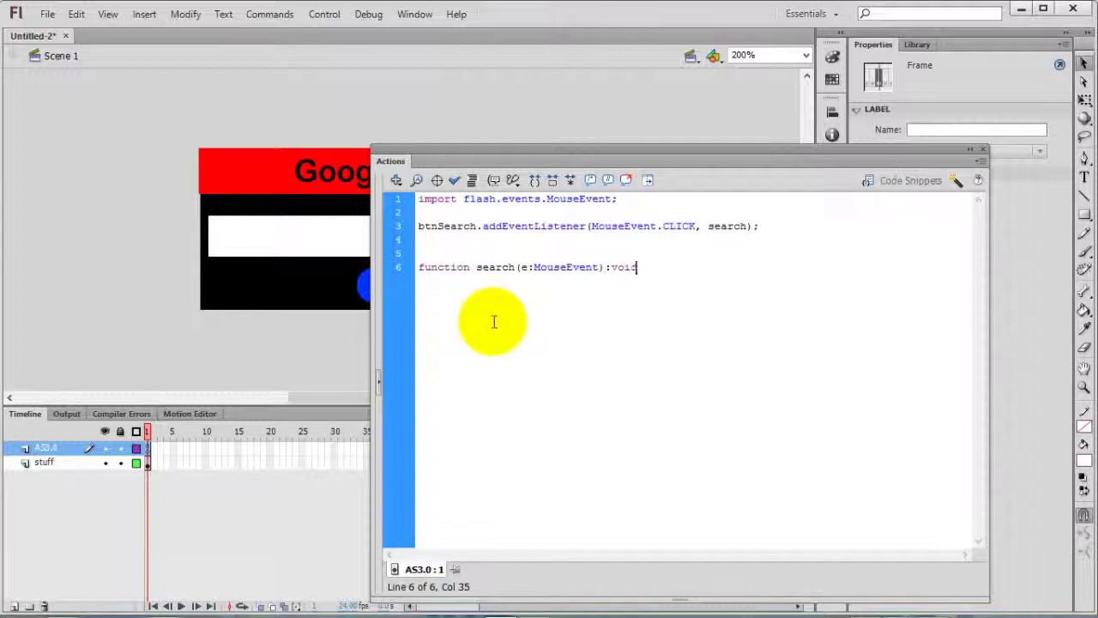
text({)
key(Return)
key(Return)
key(Return)
key(Up)
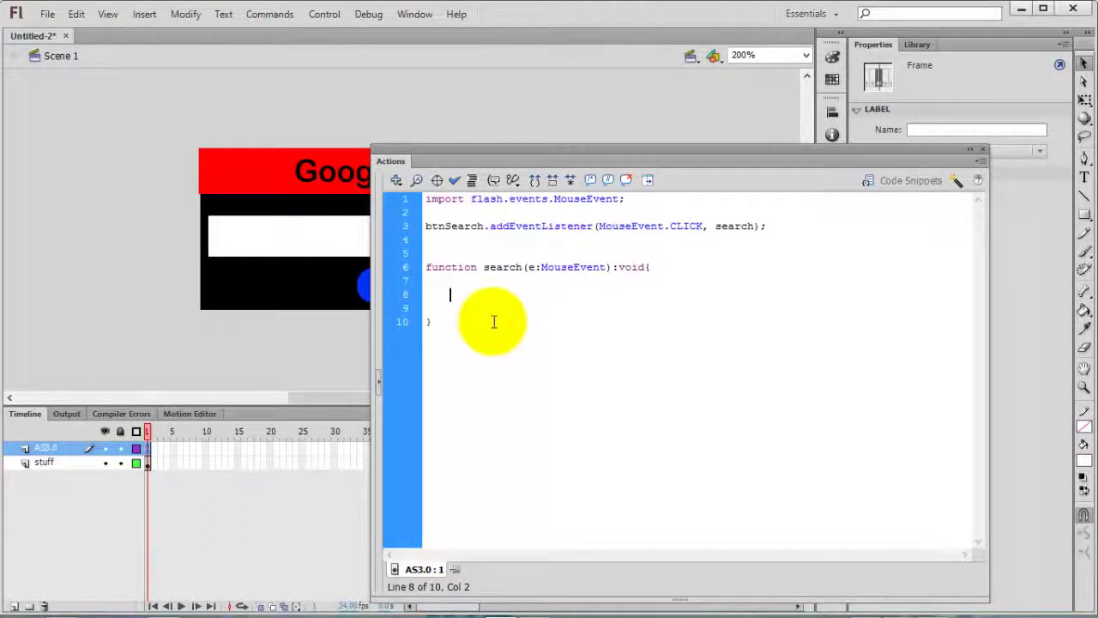
text(navigateTo)
text(URL)
key(BackSpace)
key(BackSpace)
text(L()
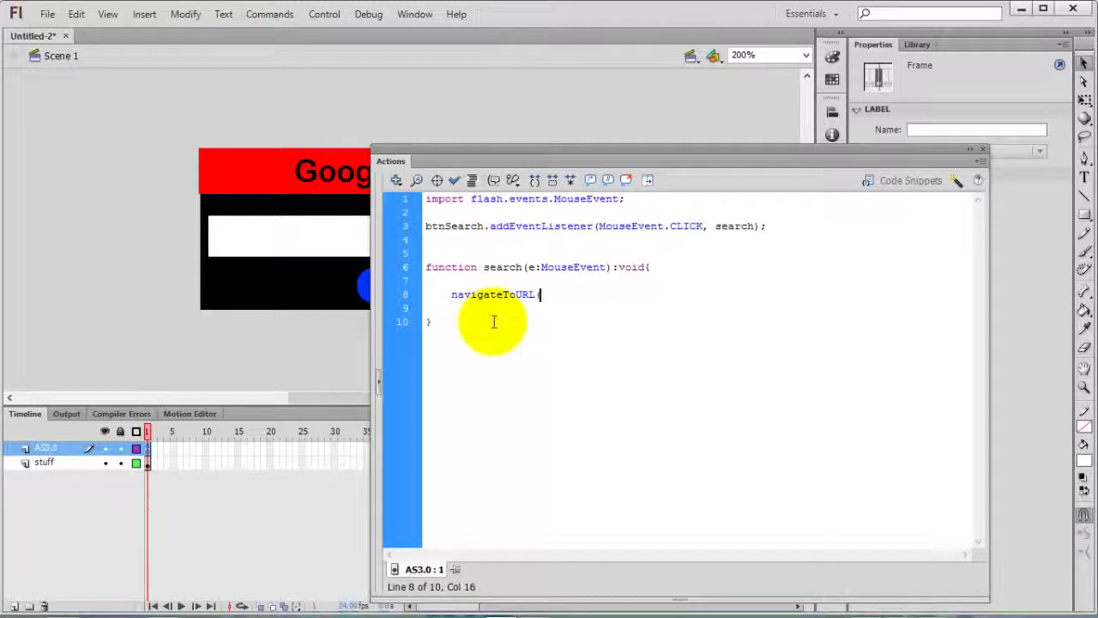
text();)
key(Left)
text(new )
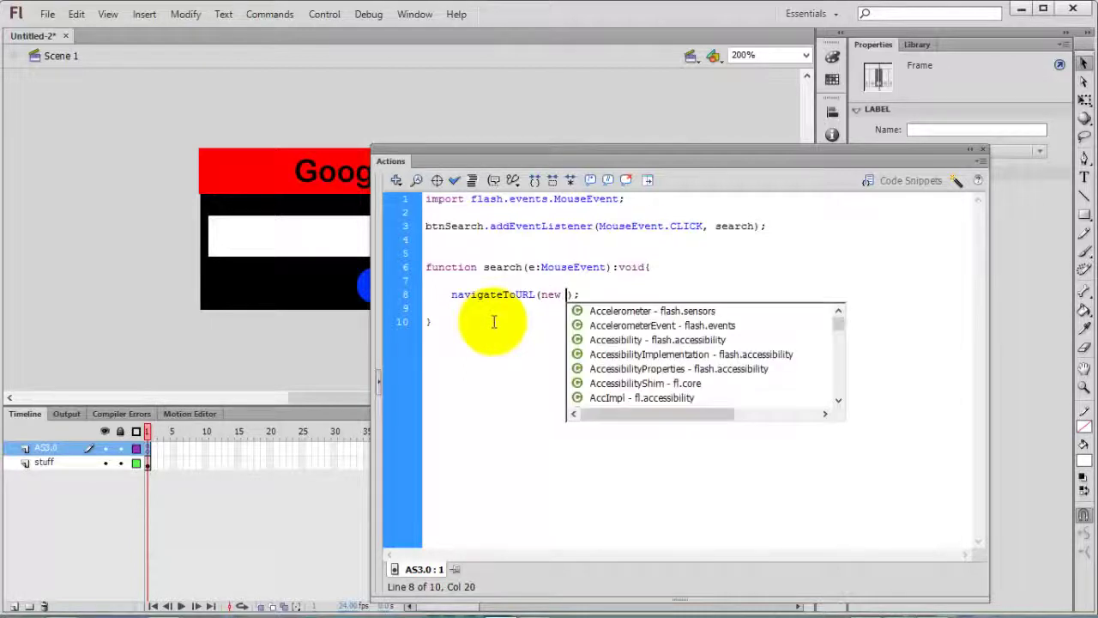
text(URLRe)
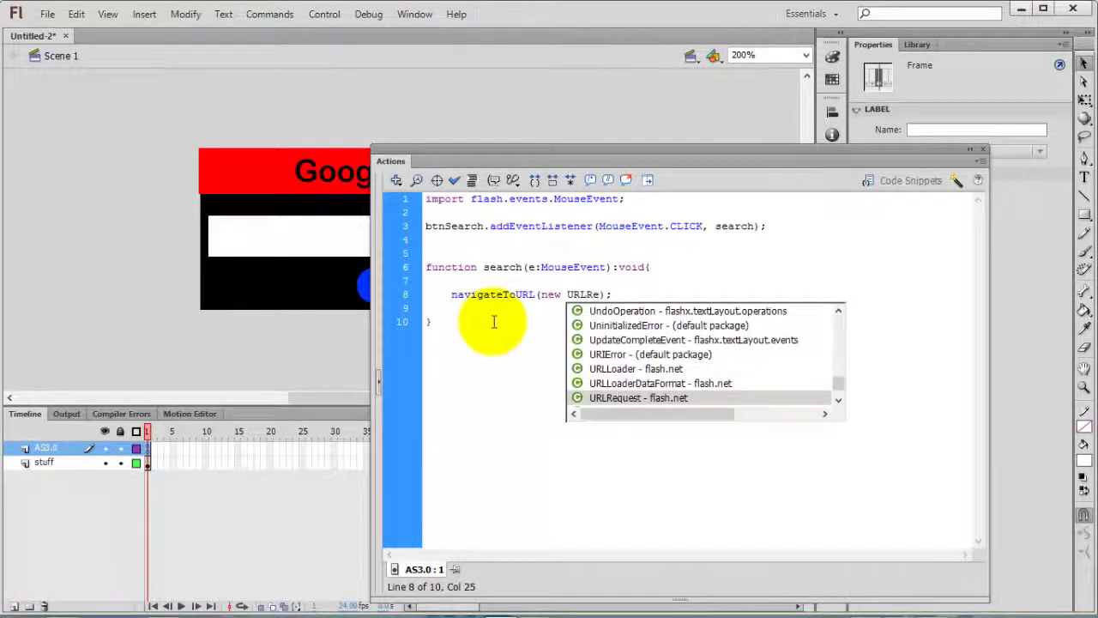
key(Return)
text(())
key(Left)
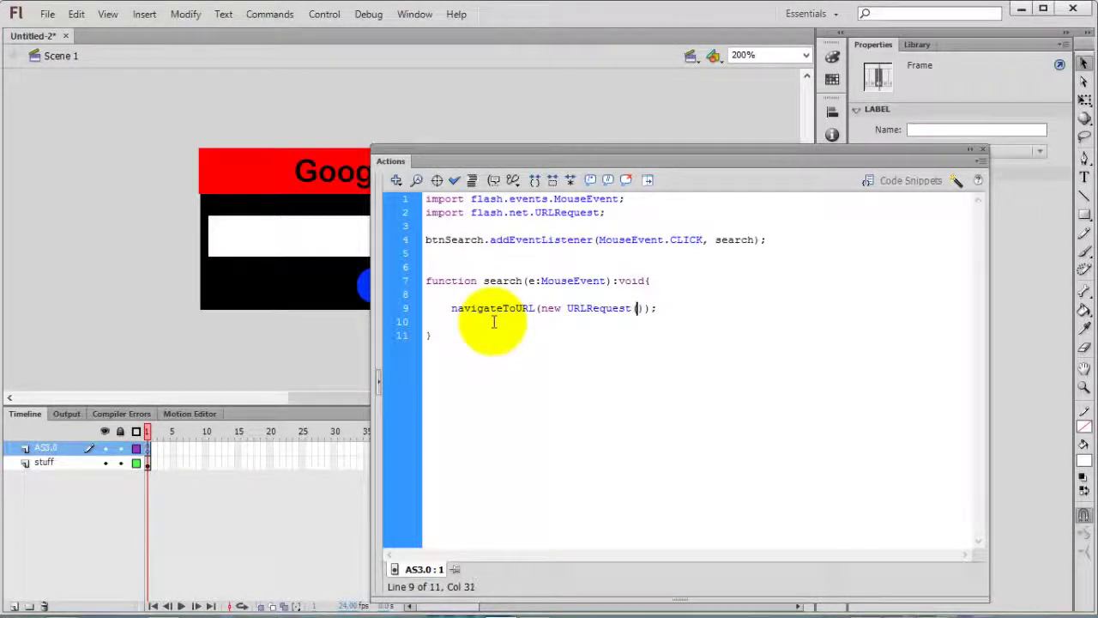
text("http:)
text(//)
text(www.google.com)
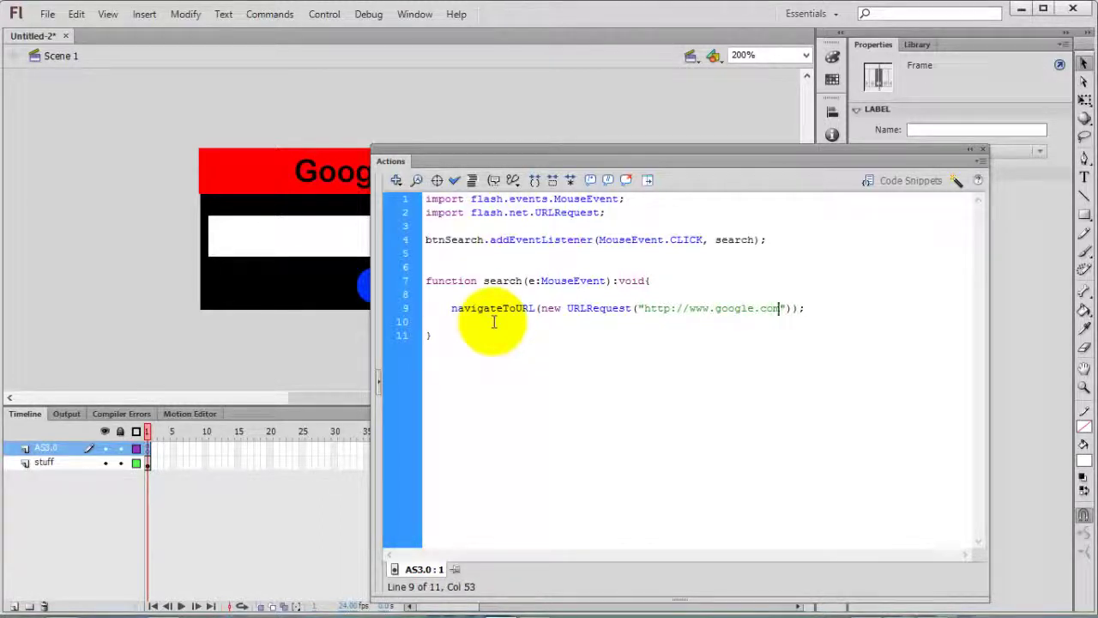
text(/search)
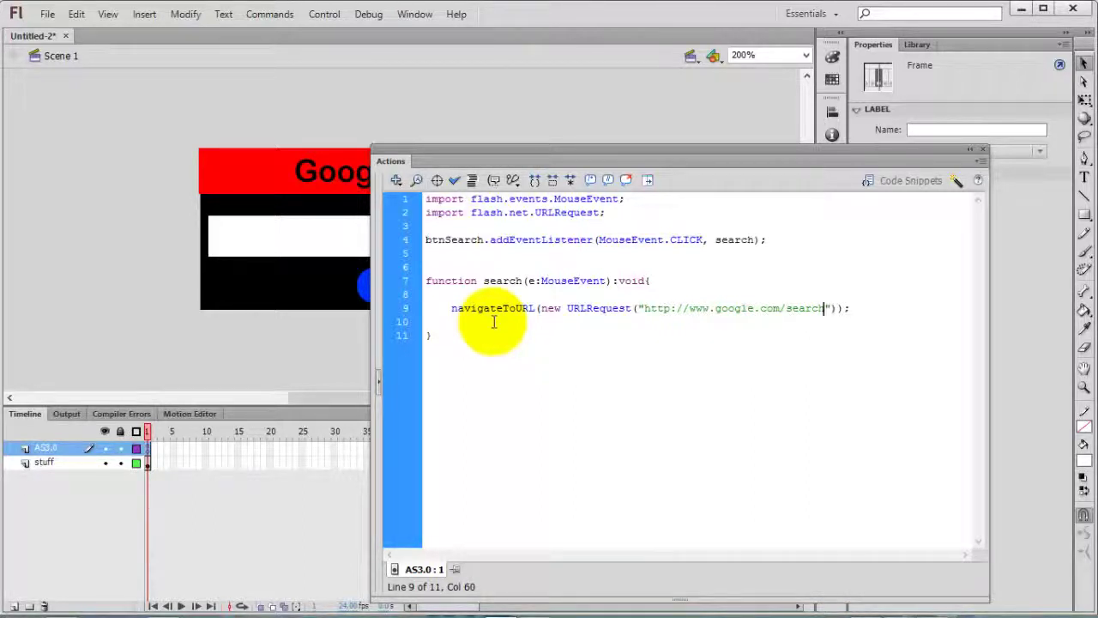
text(?q=)
- Append + txtSearch.text to the URL and close the statement with ));
key(Right)
key(Right)
text(+ )
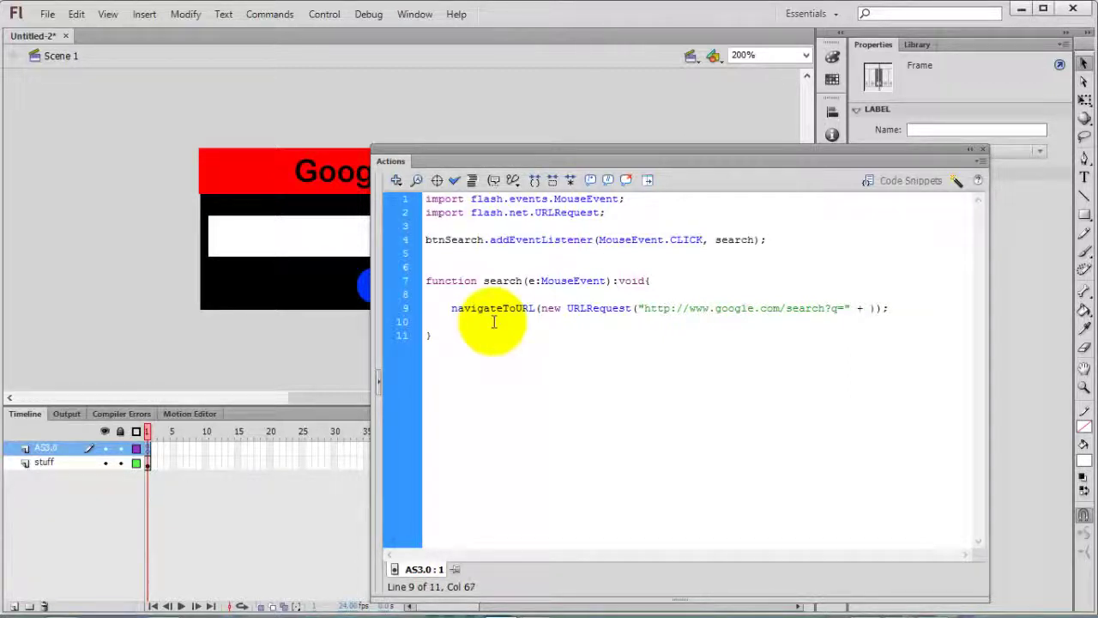
text(txtS)
text(earch.text)
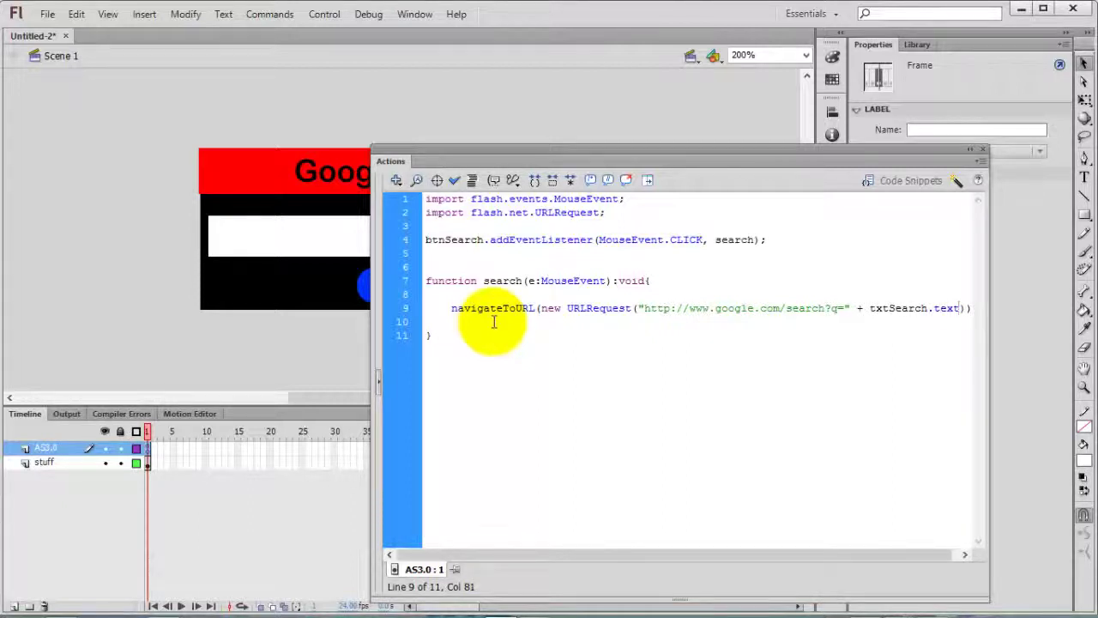
text()))
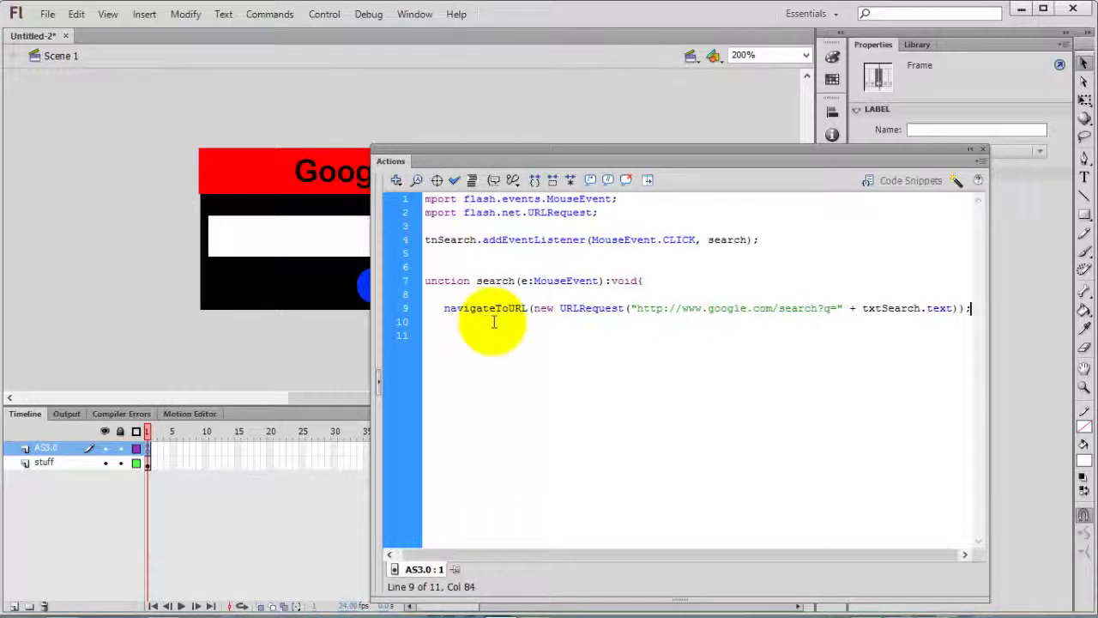
text(;)
key(Down)
key(Down)
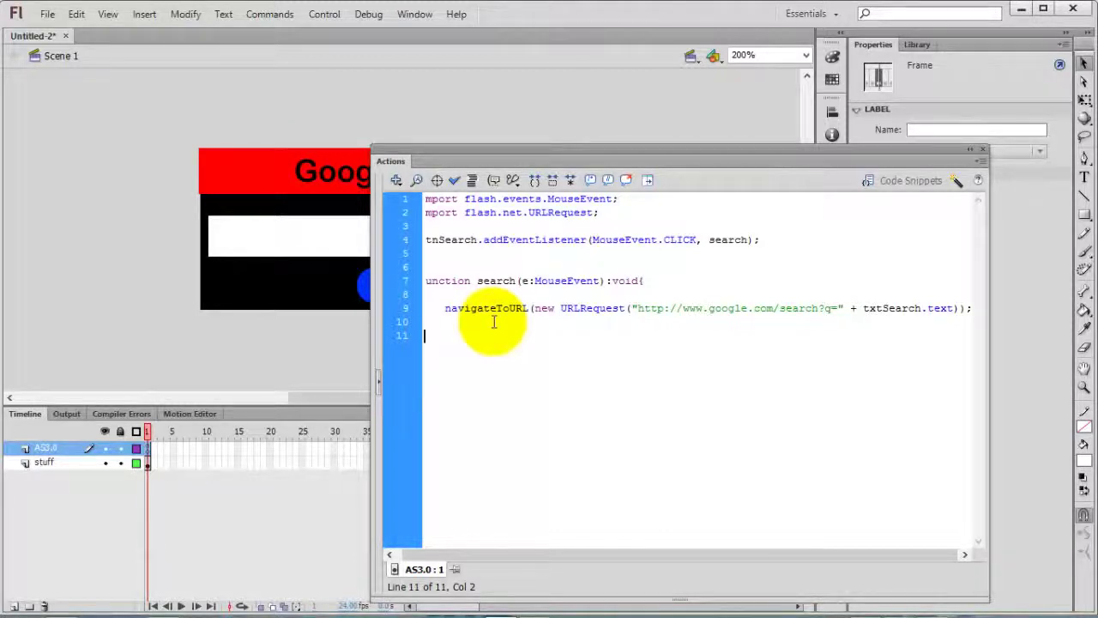
key(ctrl+Return)
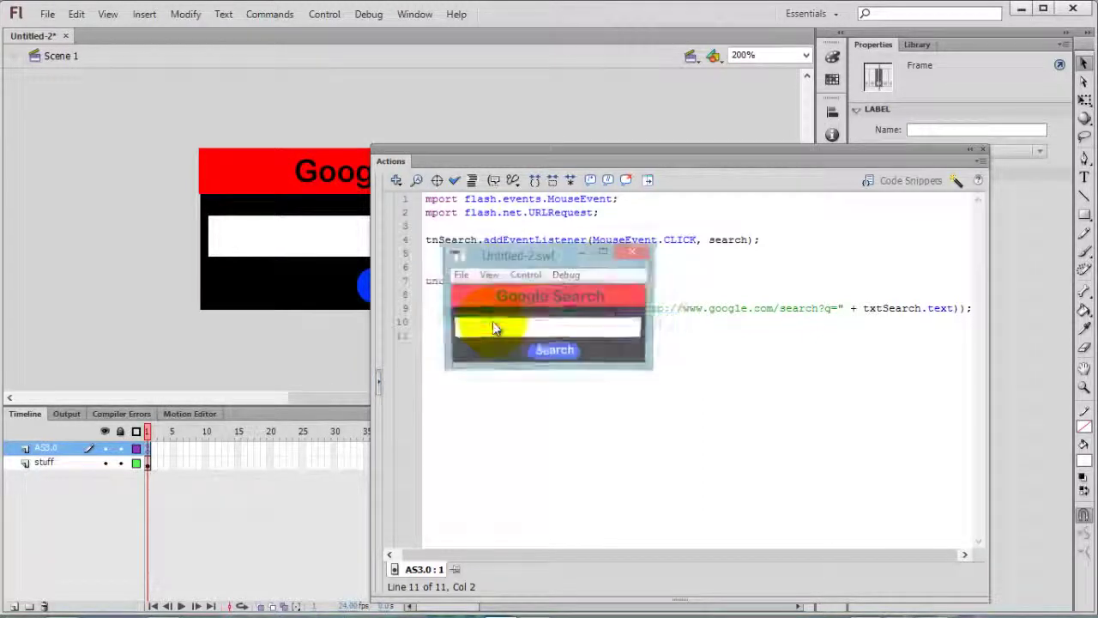
click(607, 324)
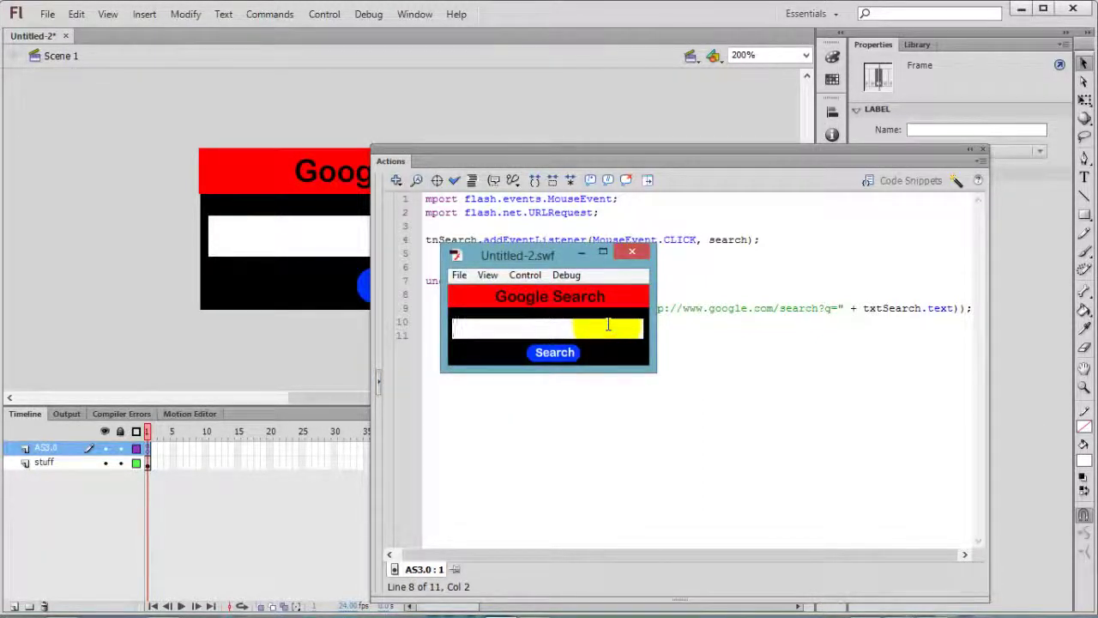
text(sam solomon prabu)
click(568, 366)
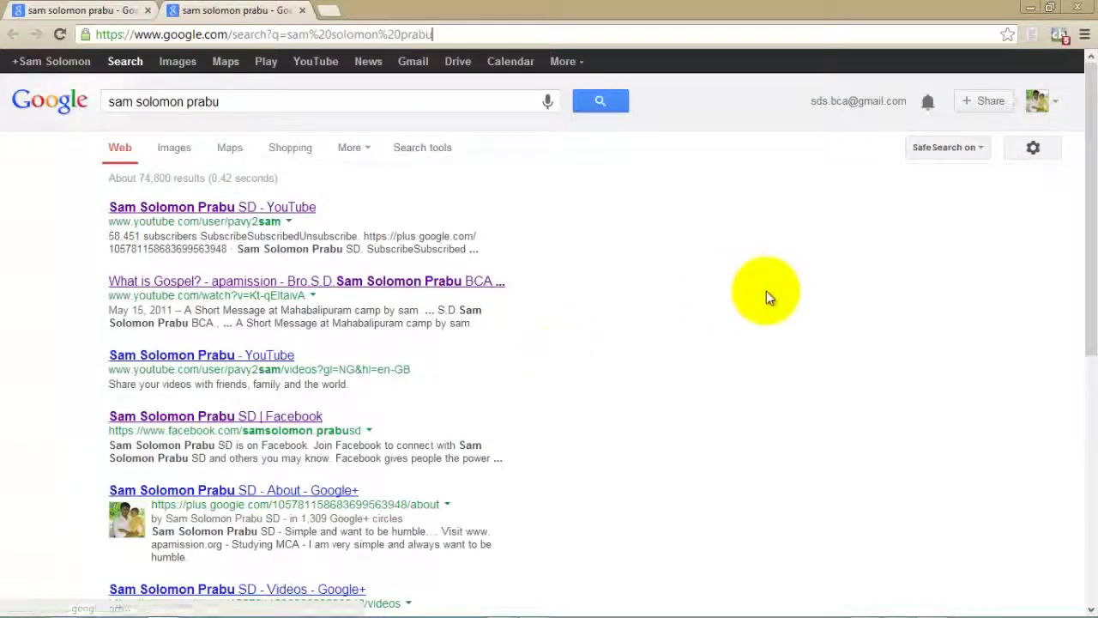
scroll(766, 290, down, 1)
scroll(766, 291, down, 4)
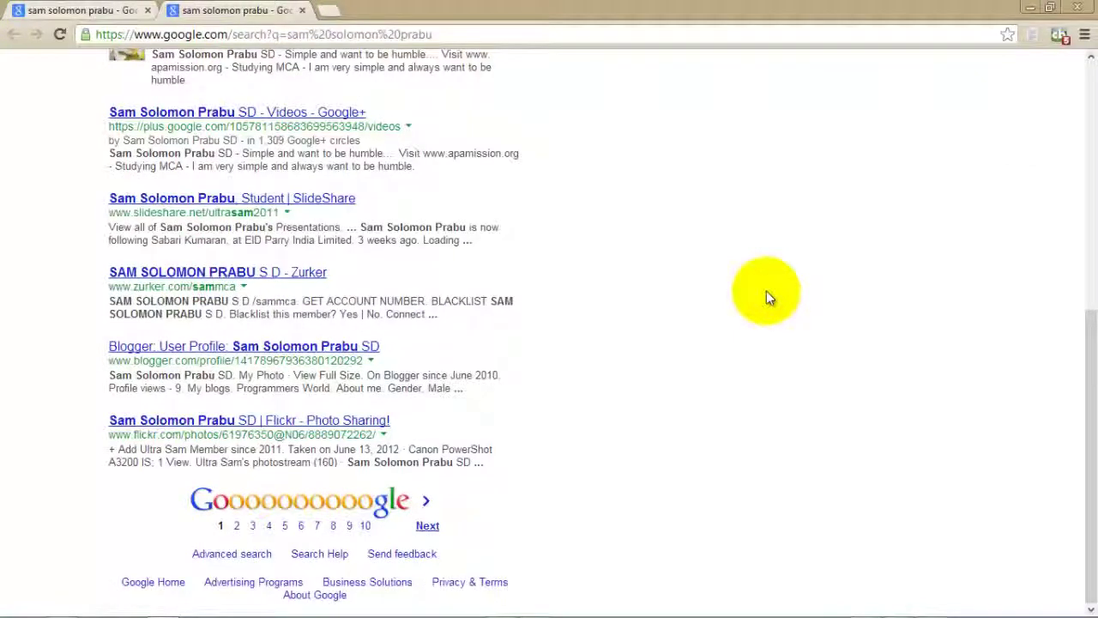
click(1026, 10)
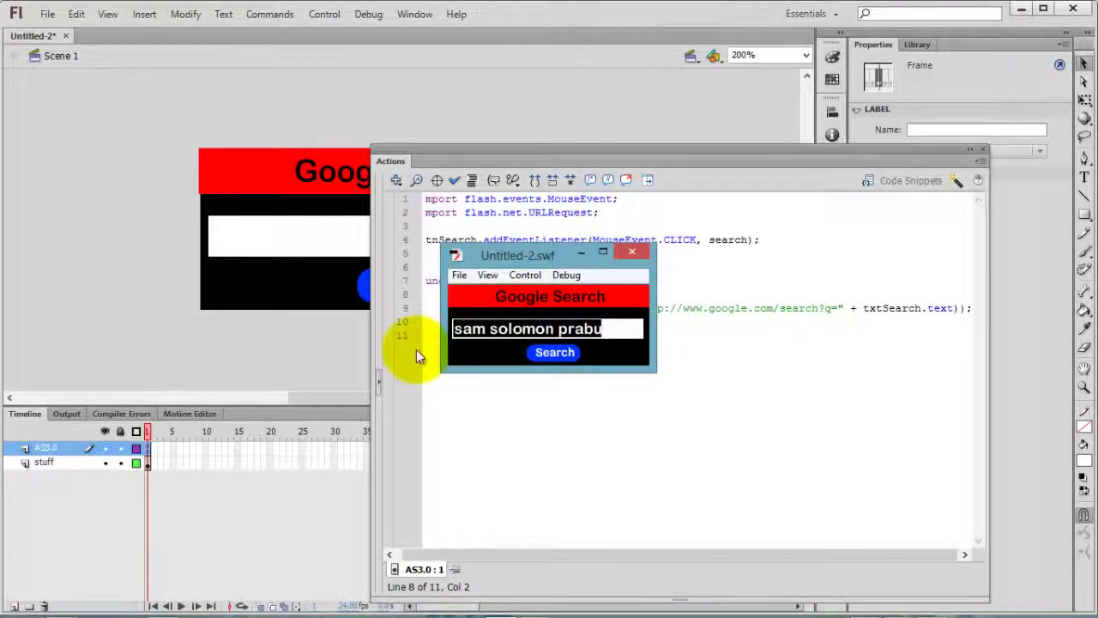
- Search 'google' by tabbing to Search and pressing Enter, then close the test movie
text(aps)
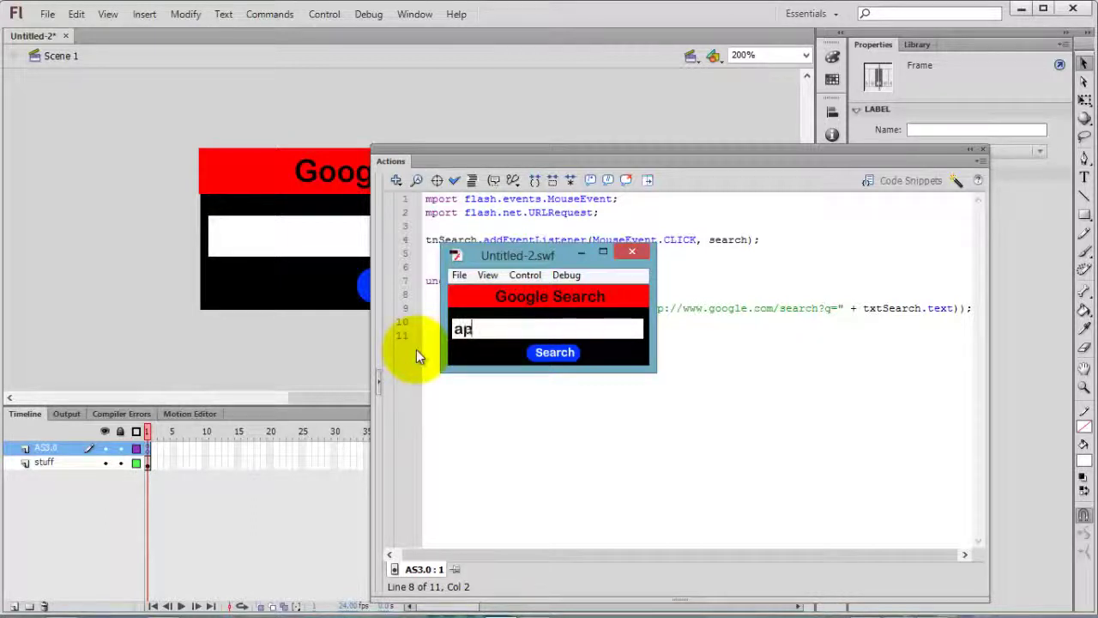
key(BackSpace)
key(BackSpace)
key(BackSpace)
text(goog)
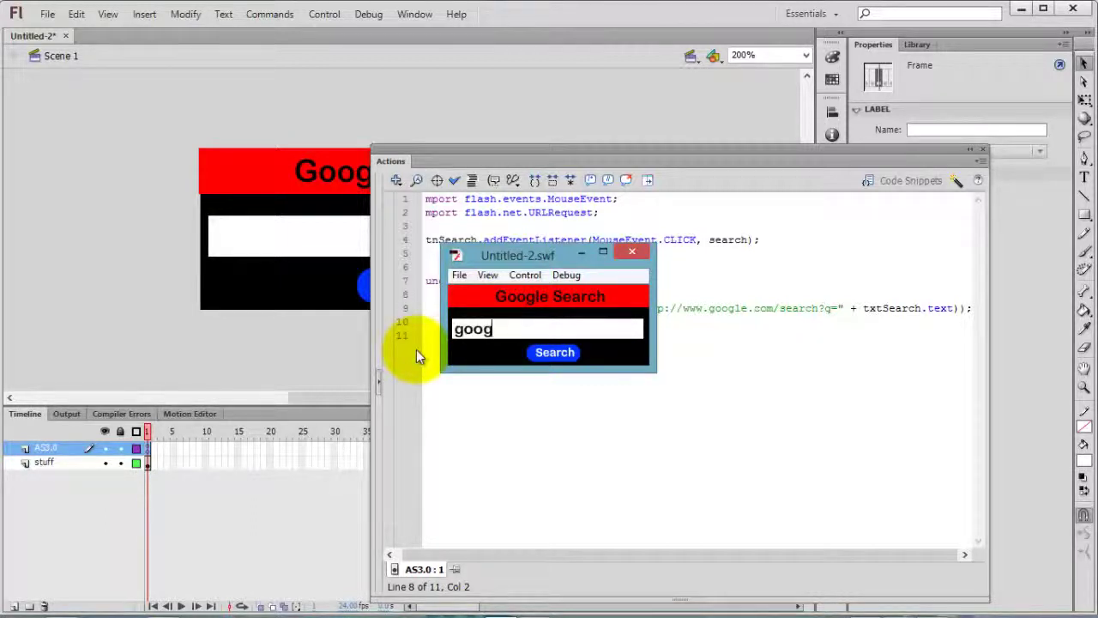
text(le)
key(Tab)
key(Return)
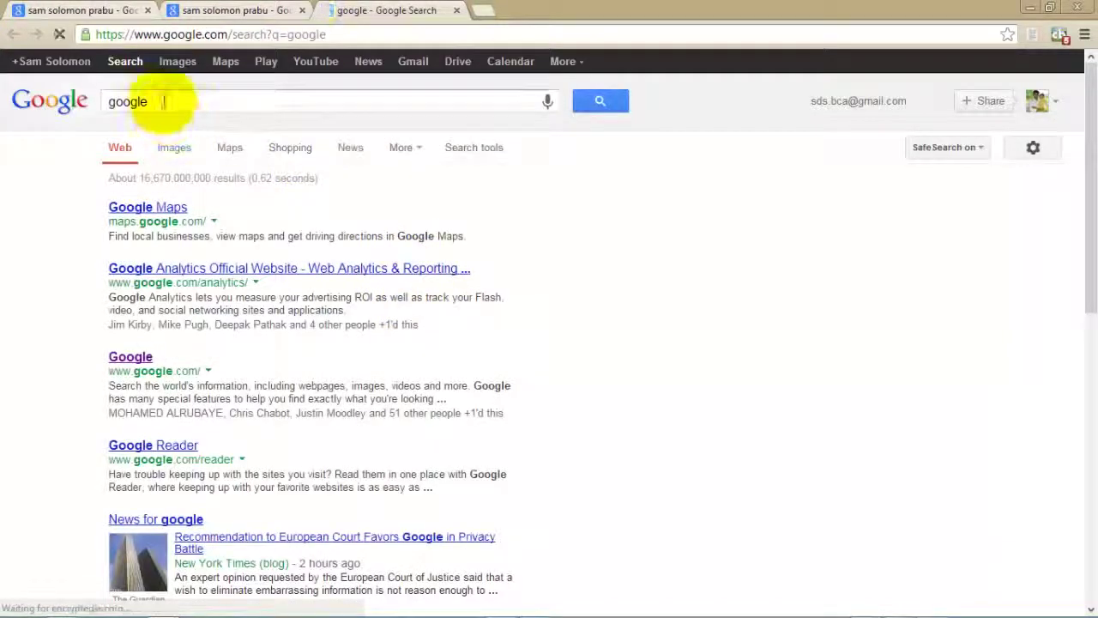
click(1023, 7)
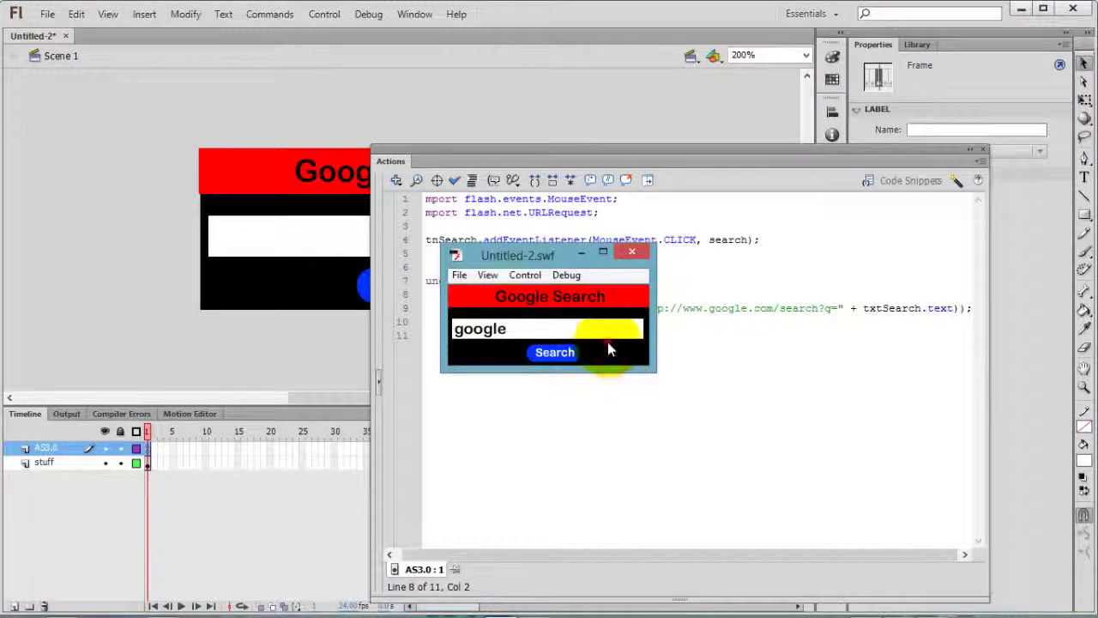
double_click(596, 326)
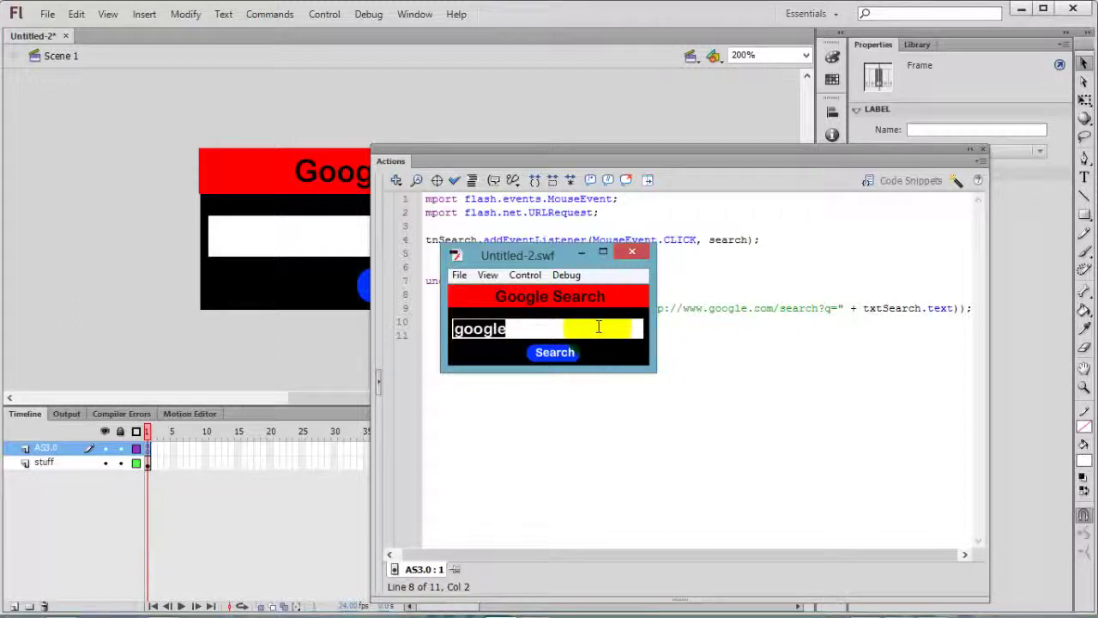
click(631, 254)
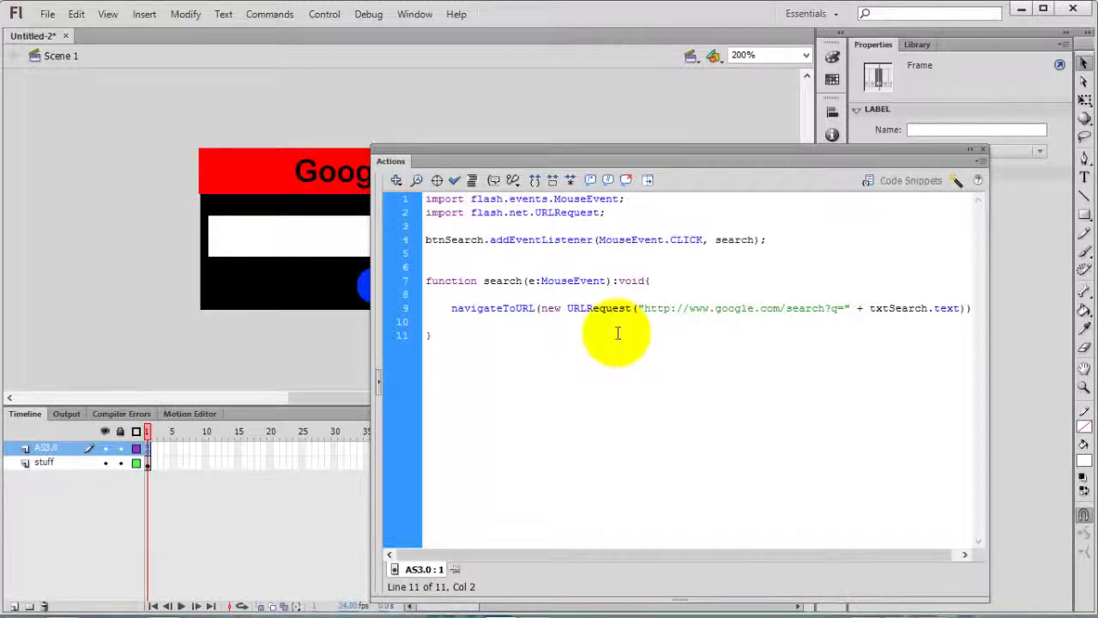
- Add stage.addEventListener(KeyboardEvent.KEY_DOWN, searchGoogle); below the search function
key(Return)
key(Return)
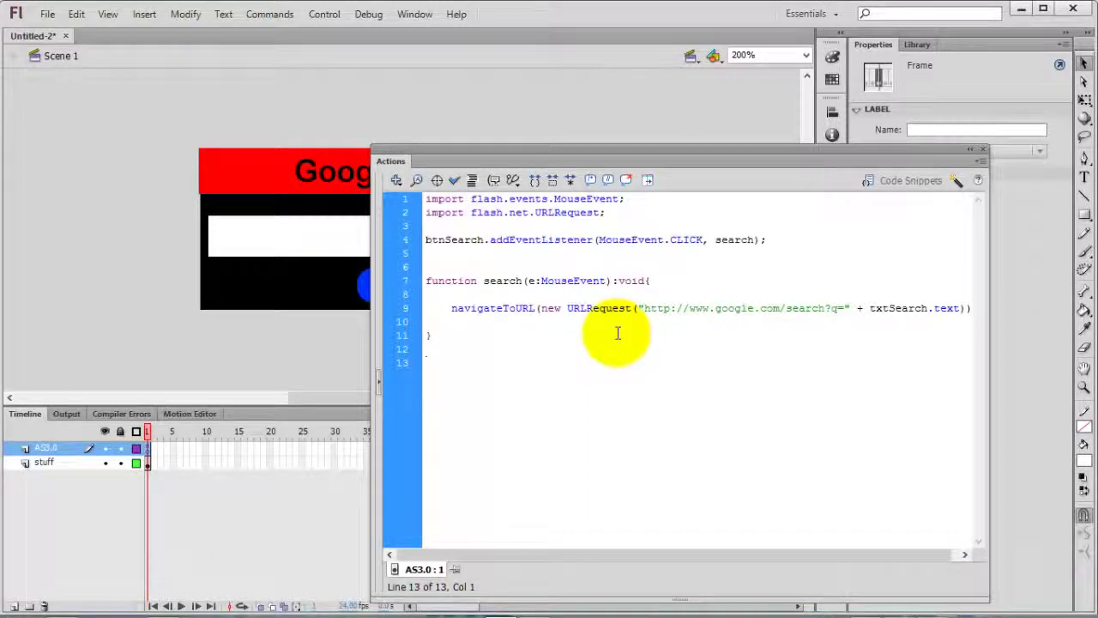
text(stage.add)
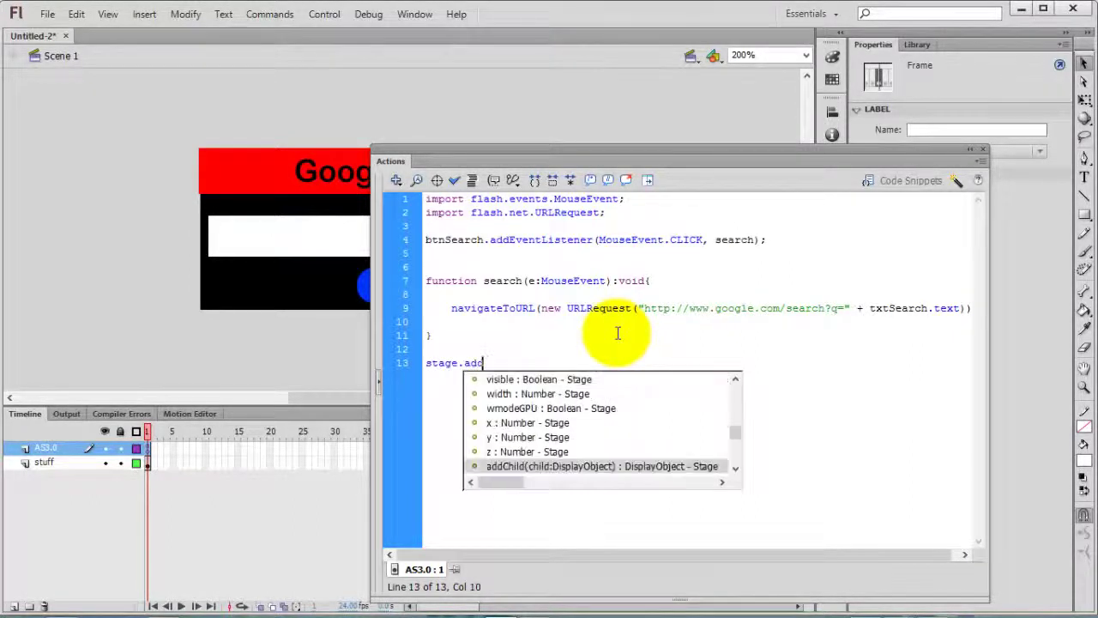
key(Down)
key(Down)
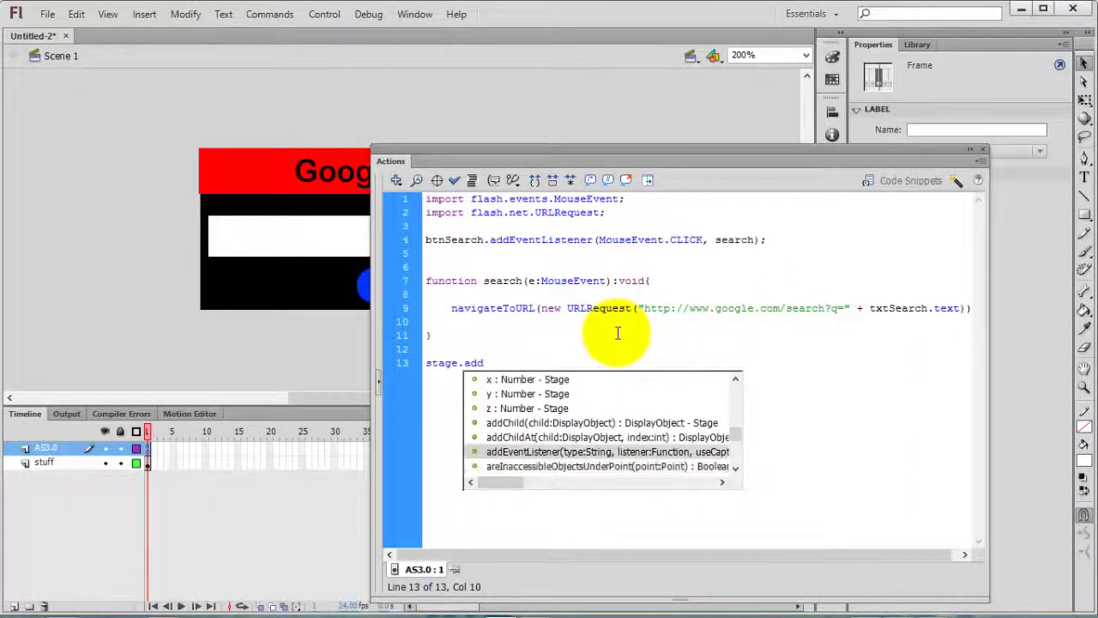
key(Return)
text(Key)
key(Down)
key(Return)
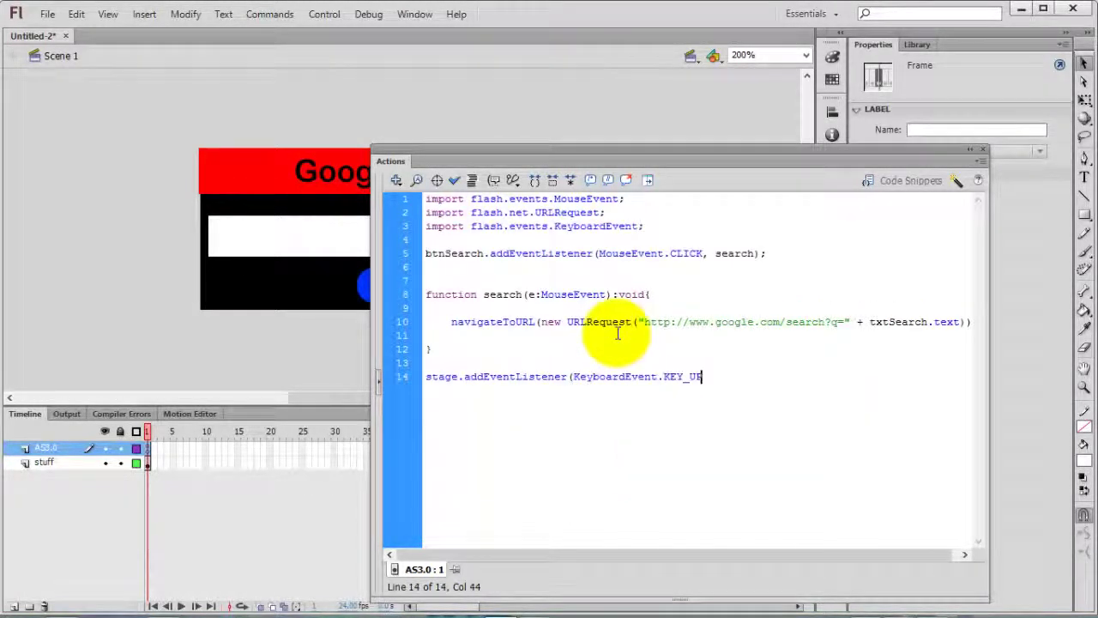
key(BackSpace)
key(BackSpace)
text(DOWN, )
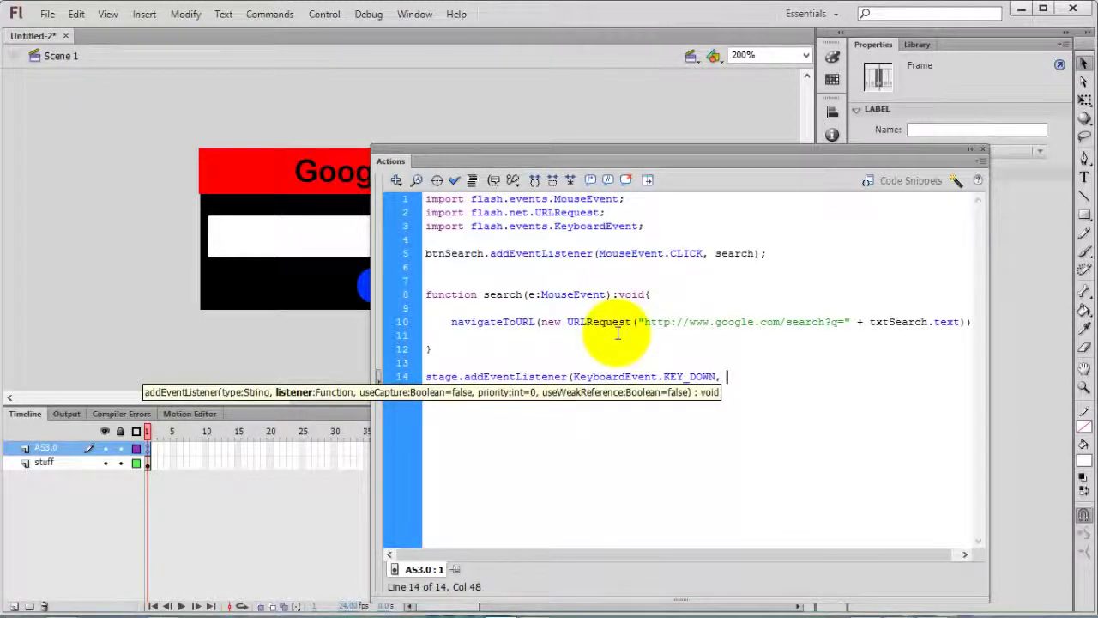
text(searc)
text(hGoogle)
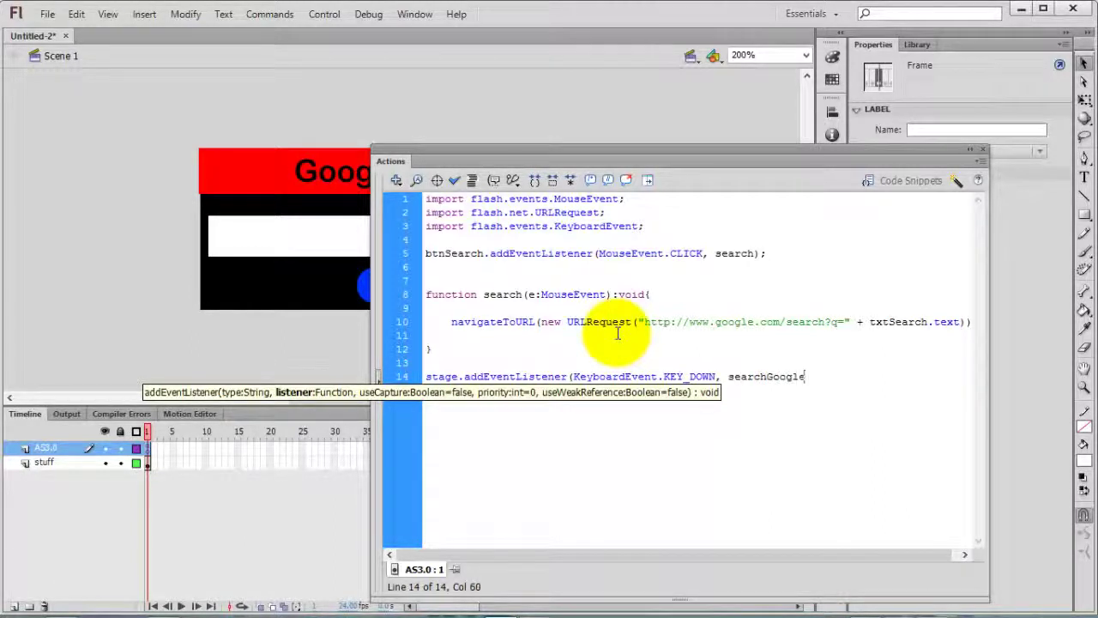
text();)
- Declare an empty function searchGoogle(e:KeyboardEvent):void{ }
key(Return)
key(Return)
key(Return)
text(fuunction search)
key(BackSpace)
key(BackSpace)
text(ch)
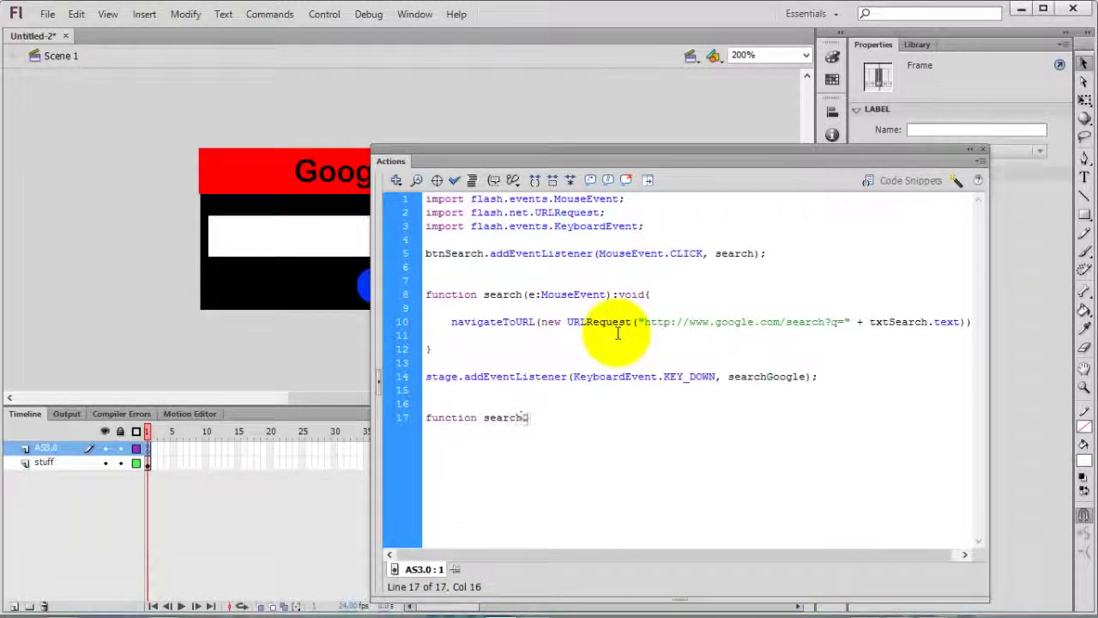
text(Google)
text((e:Key)
key(Down)
key(Return)
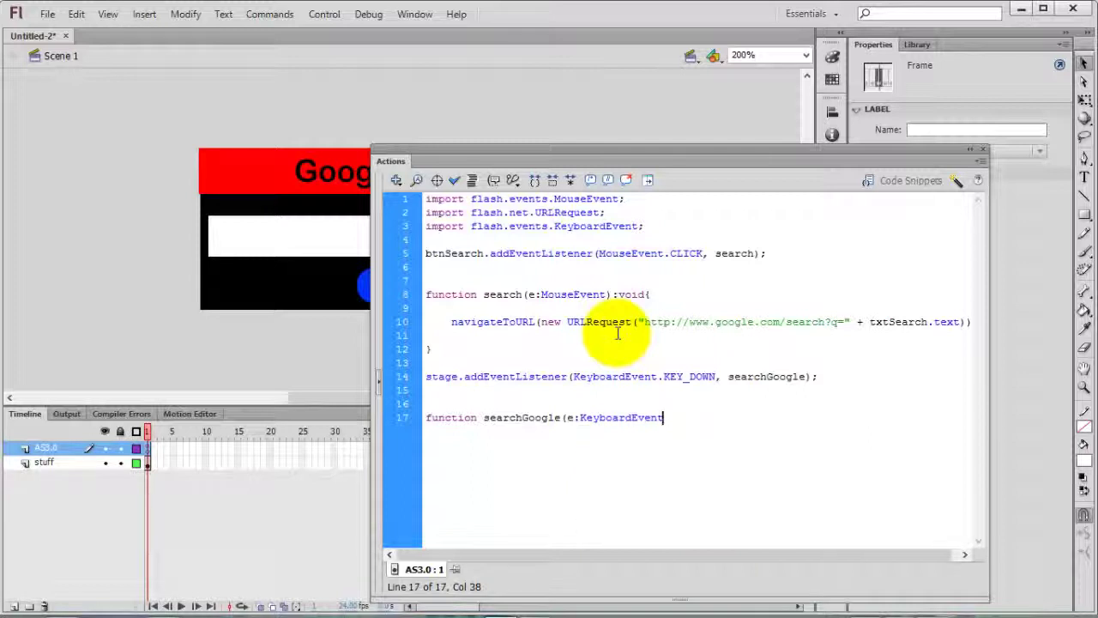
text():void{)
key(Return)
key(Return)
key(Return)
key(Up)
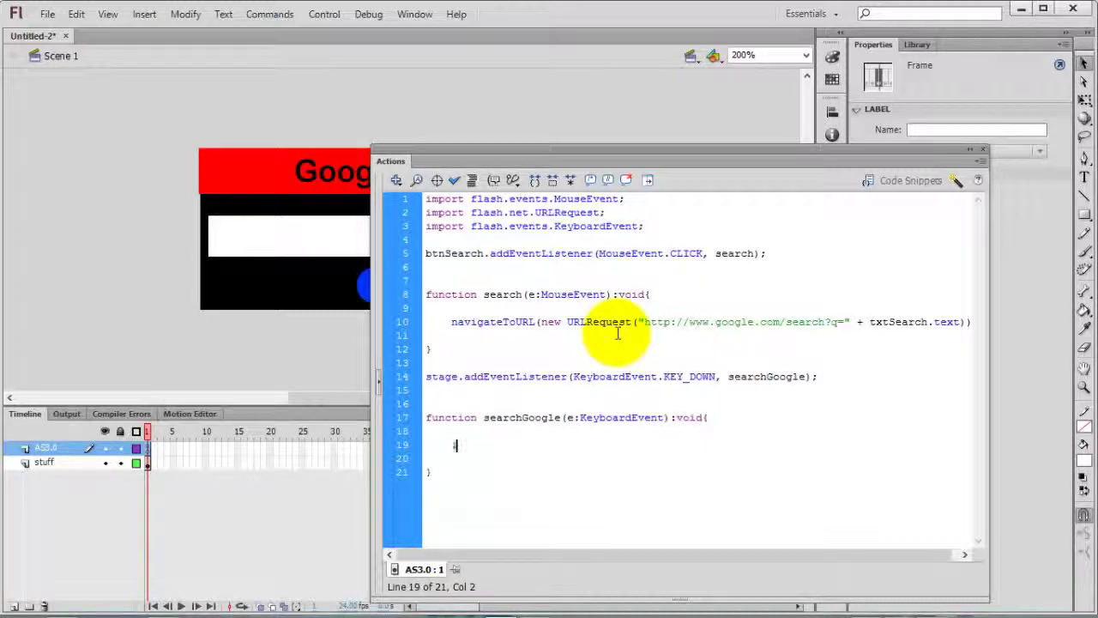
- Add an if(e.keyCode == Keyboard.ENTER){ } block inside searchGoogle
text(if()
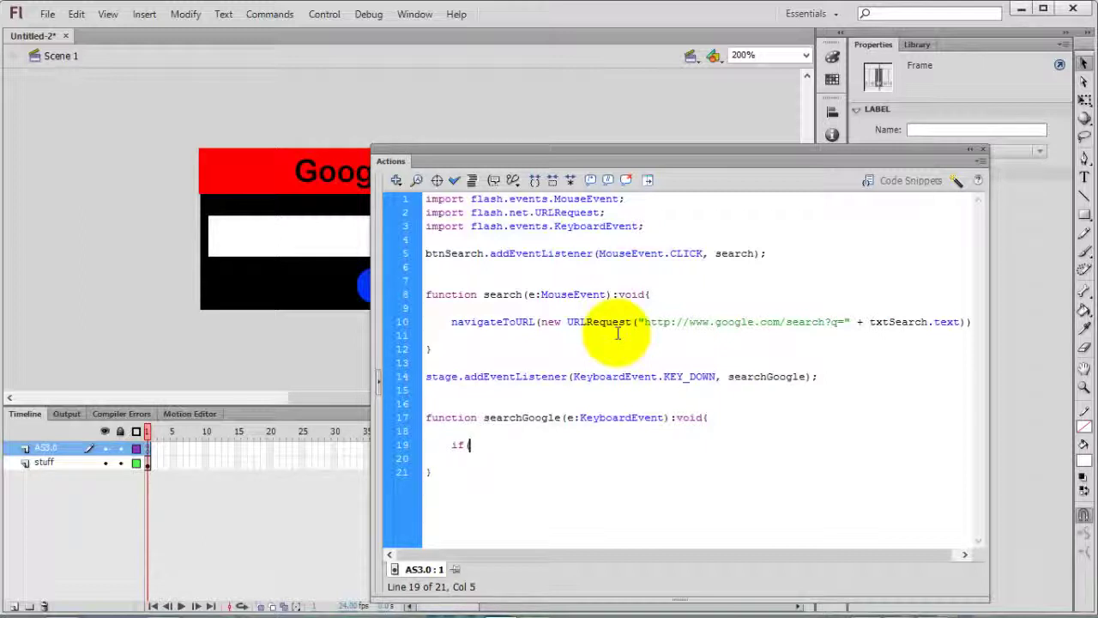
text(e.kw)
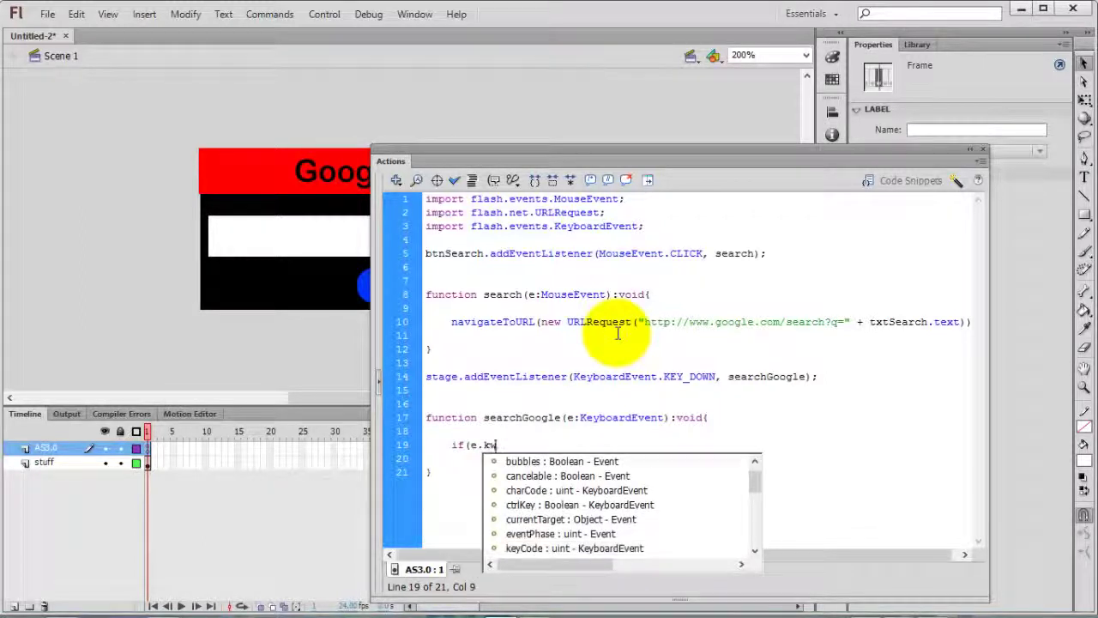
key(BackSpace)
text(e)
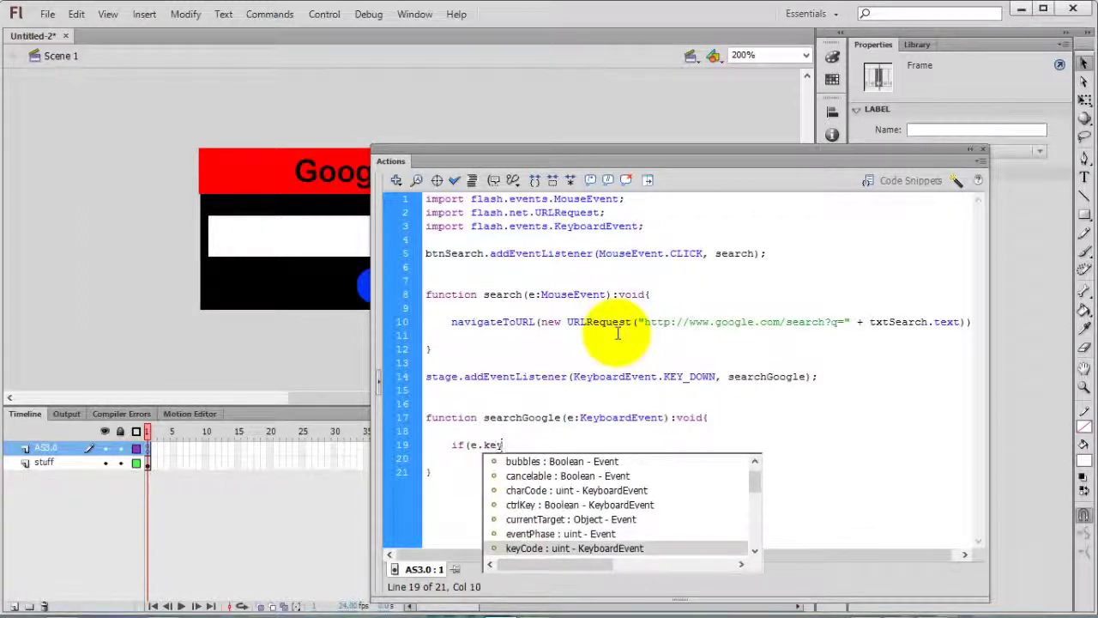
text(y)
key(Return)
text(== Keyboard.)
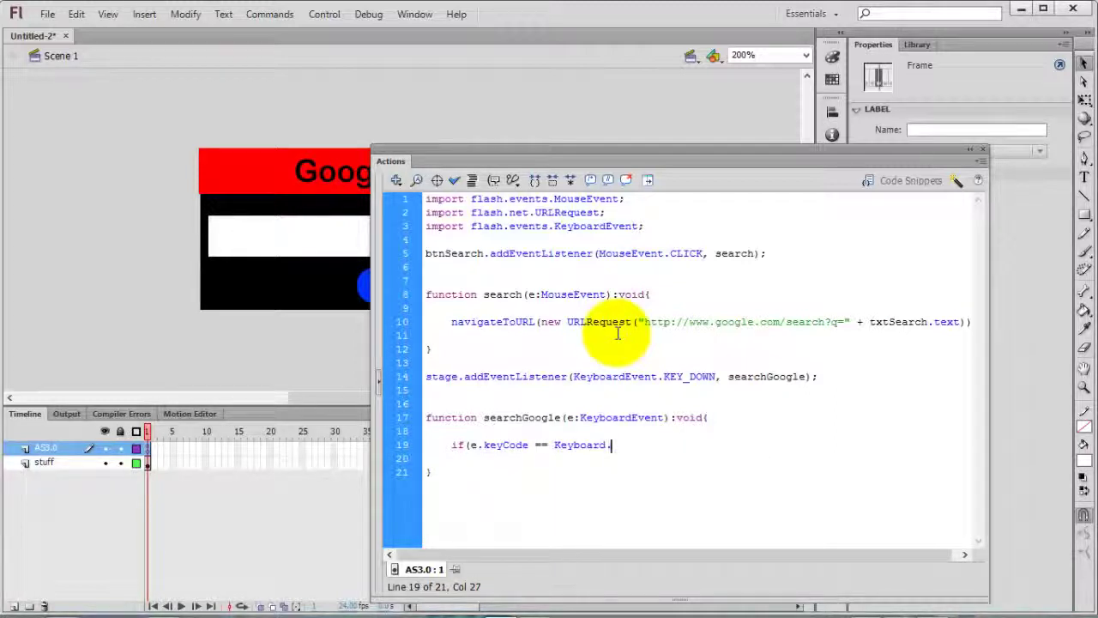
text(ENTER){)
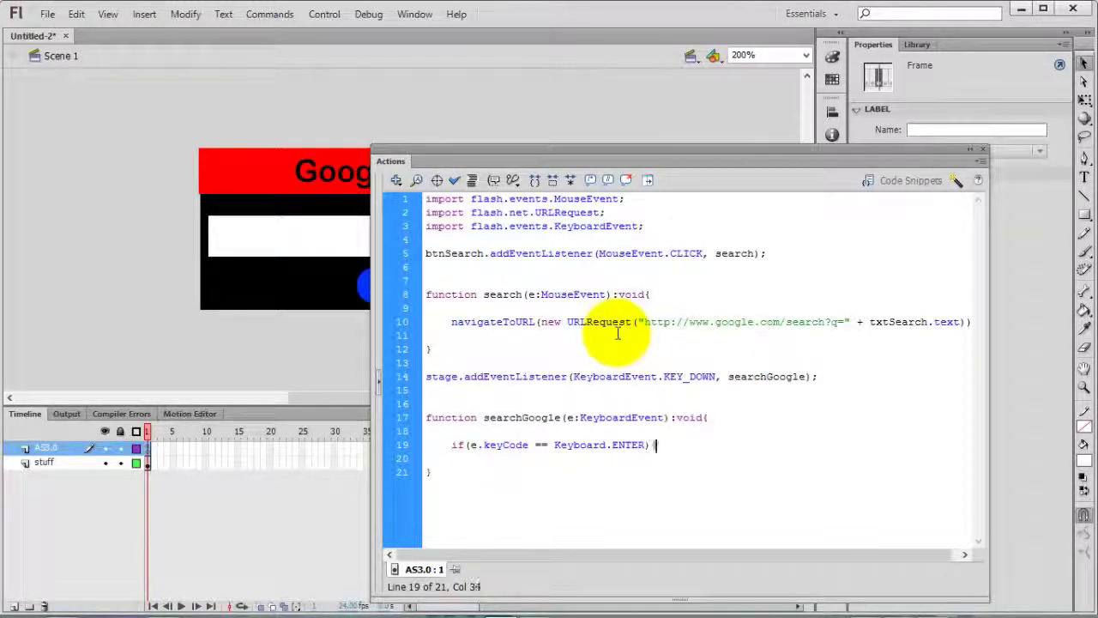
key(BackSpace)
text({)
key(Return)
key(Return)
key(Return)
- Copy the navigateToURL line into the if block, then save with Ctrl+S
key(Up)
key(Up)
key(Up)
key(Up)
key(Up)
key(Up)
key(Up)
key(End)
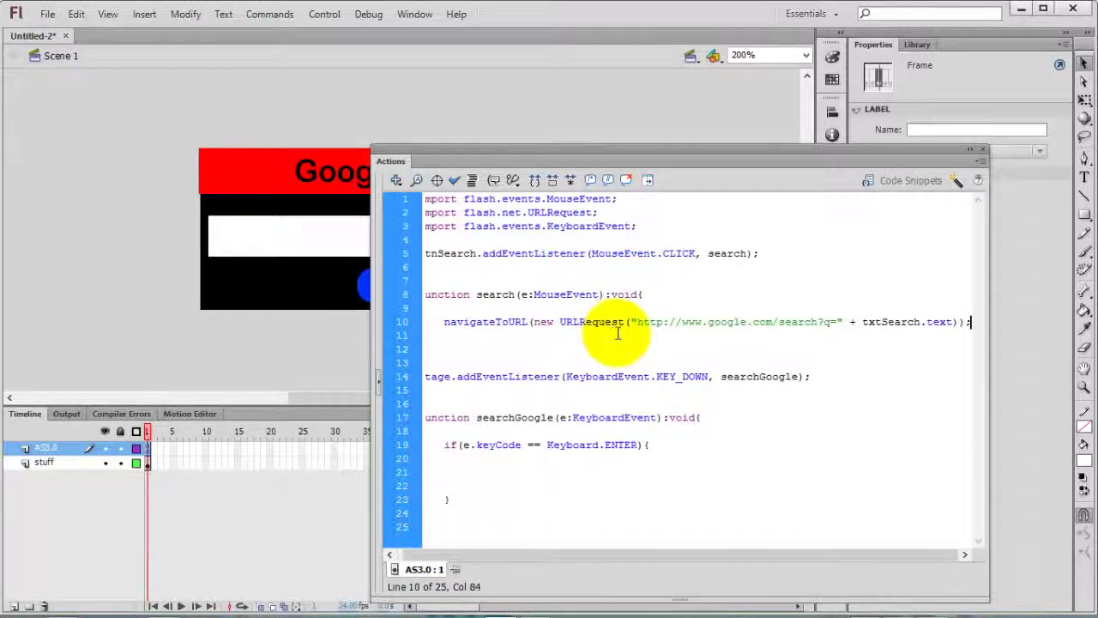
key(shift+Home)
key(ctrl+c)
key(End)
key(Down)
key(Down)
key(Down)
key(Down)
key(ctrl+v)
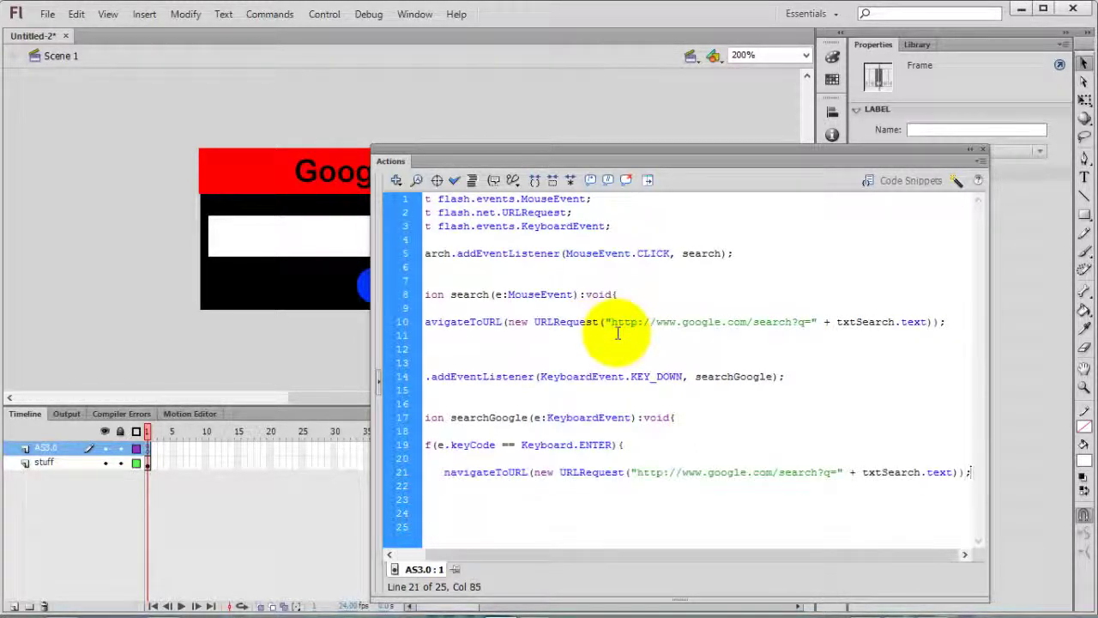
key(ctrl+s)
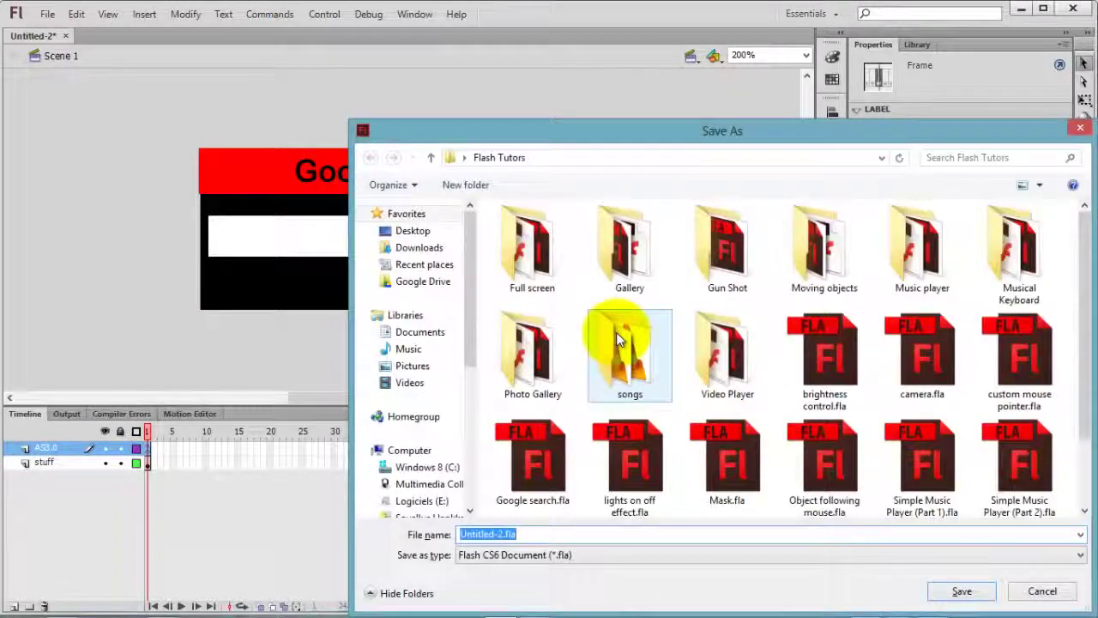
- Name the file 'google search' and confirm the save
text(google search)
key(Return)
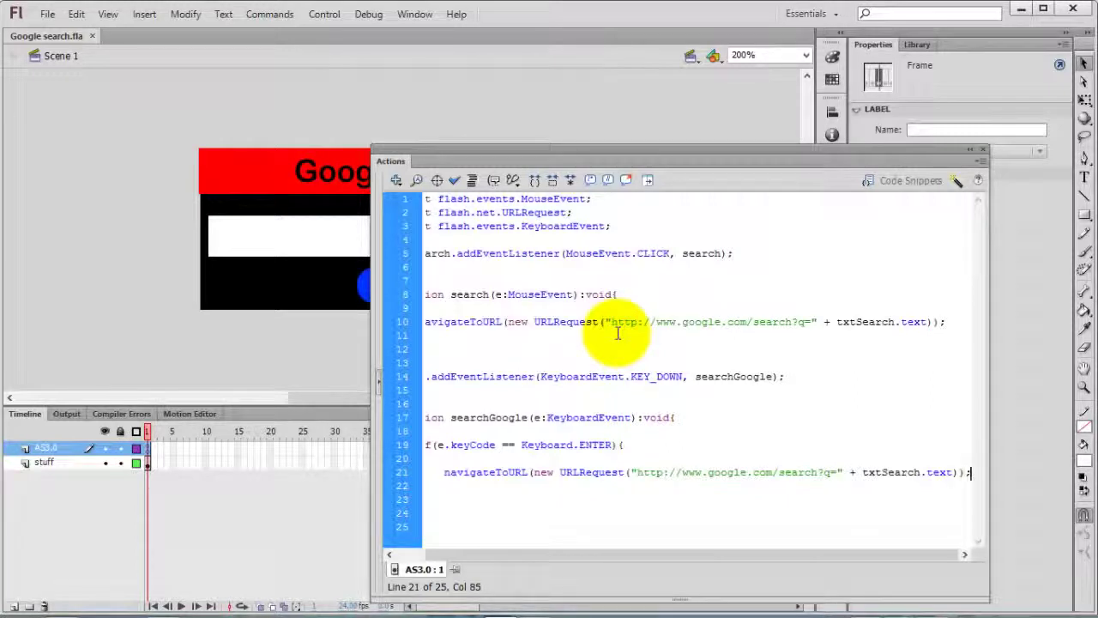
- Test the movie, searching 'youtube' first with Enter and then with the Search button
key(ctrl+Return)
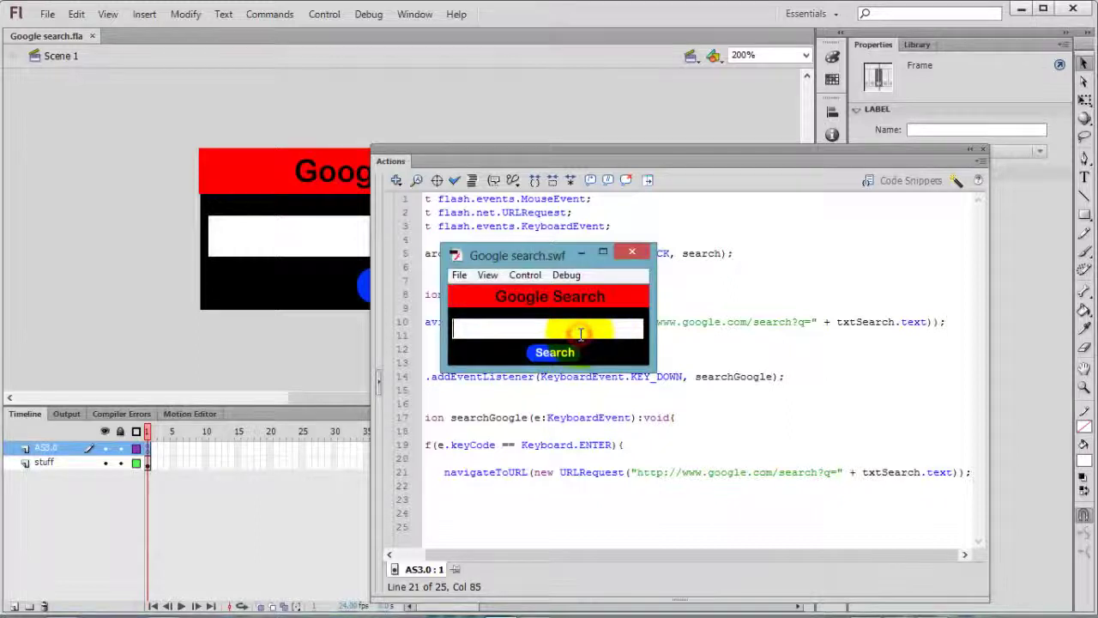
click(580, 333)
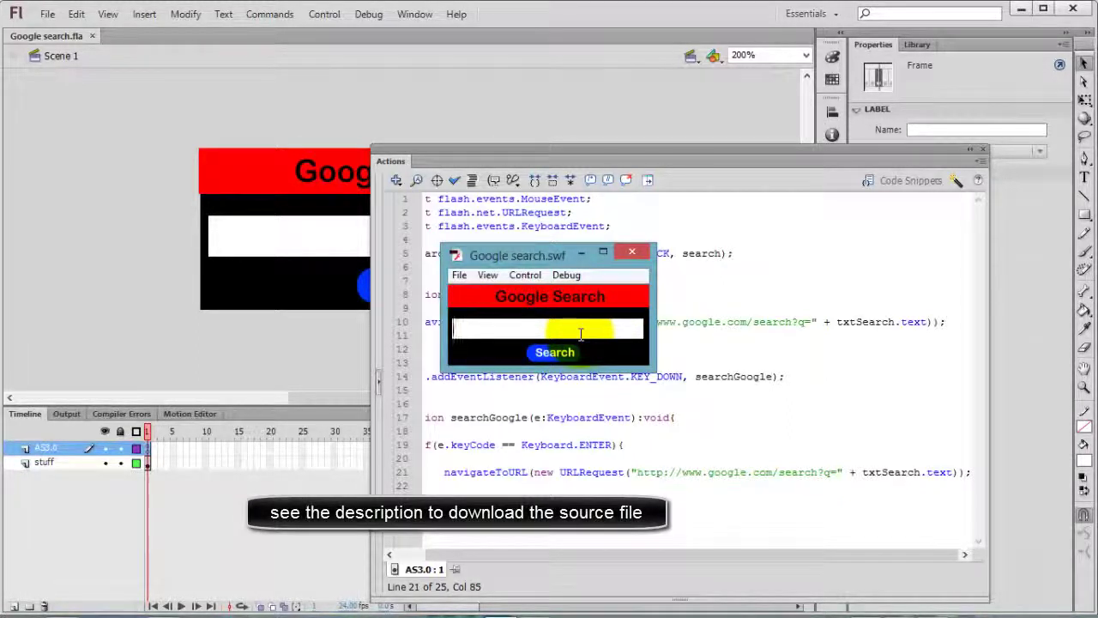
text(youtube)
key(Return)
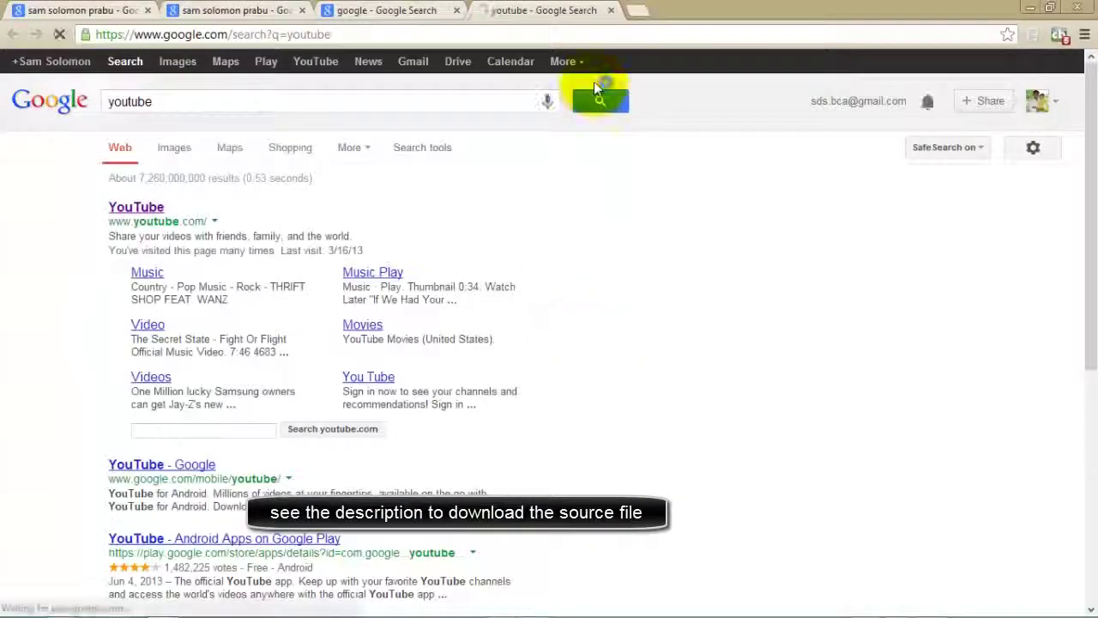
click(1030, 6)
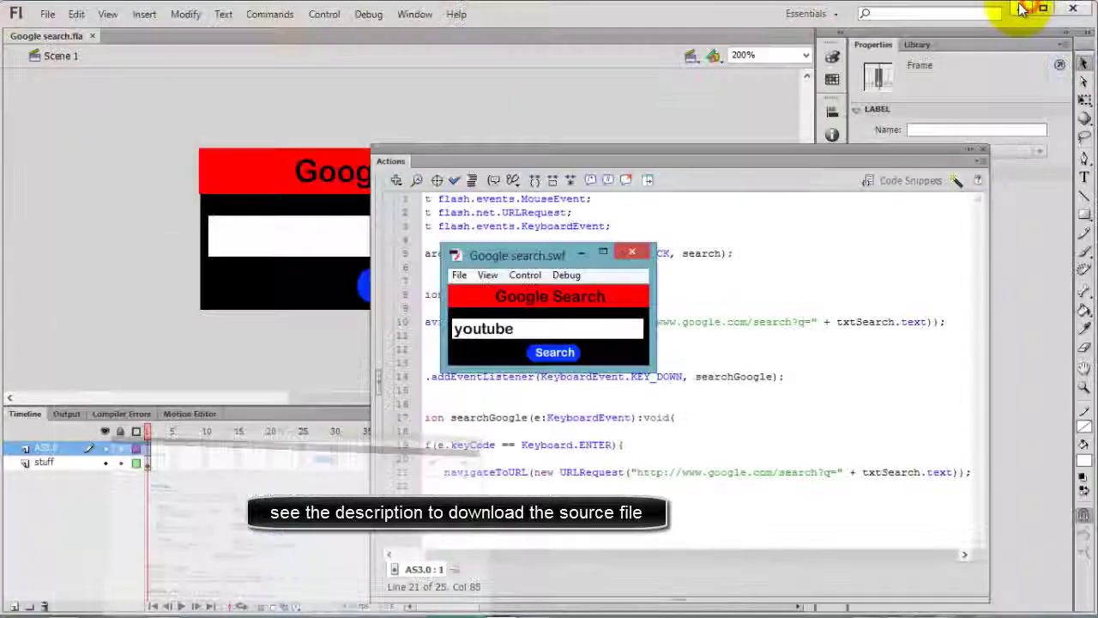
click(561, 359)
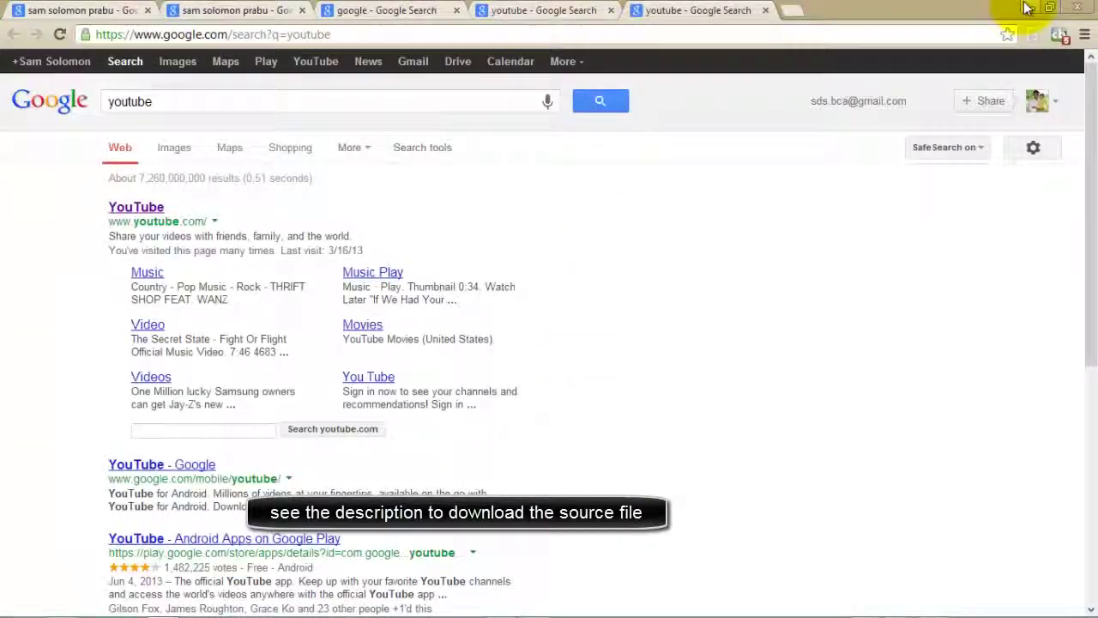
click(1031, 7)
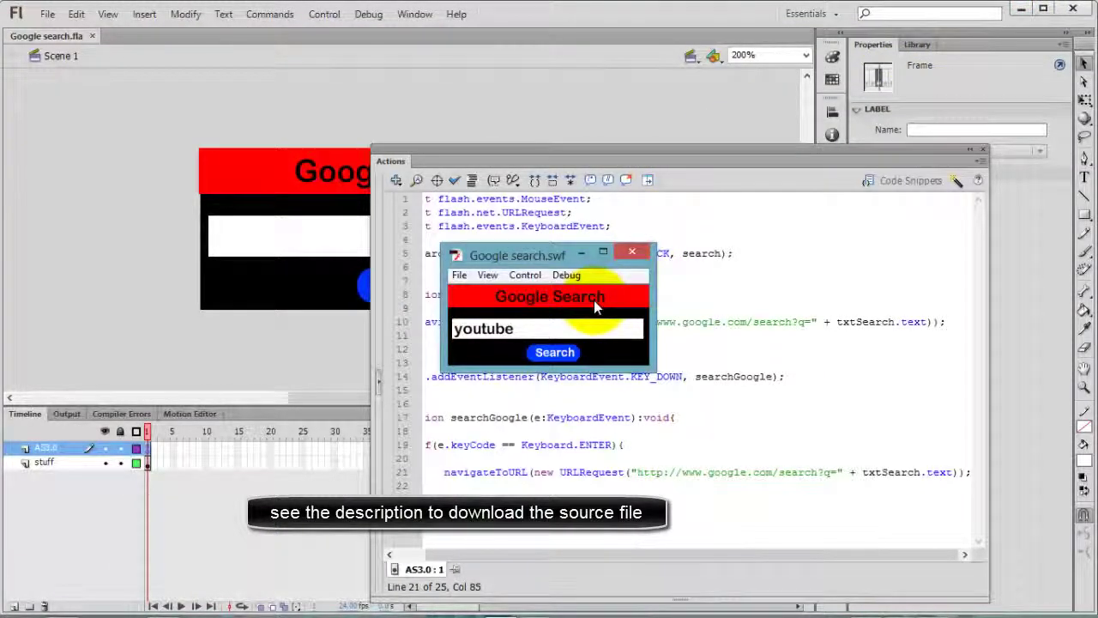